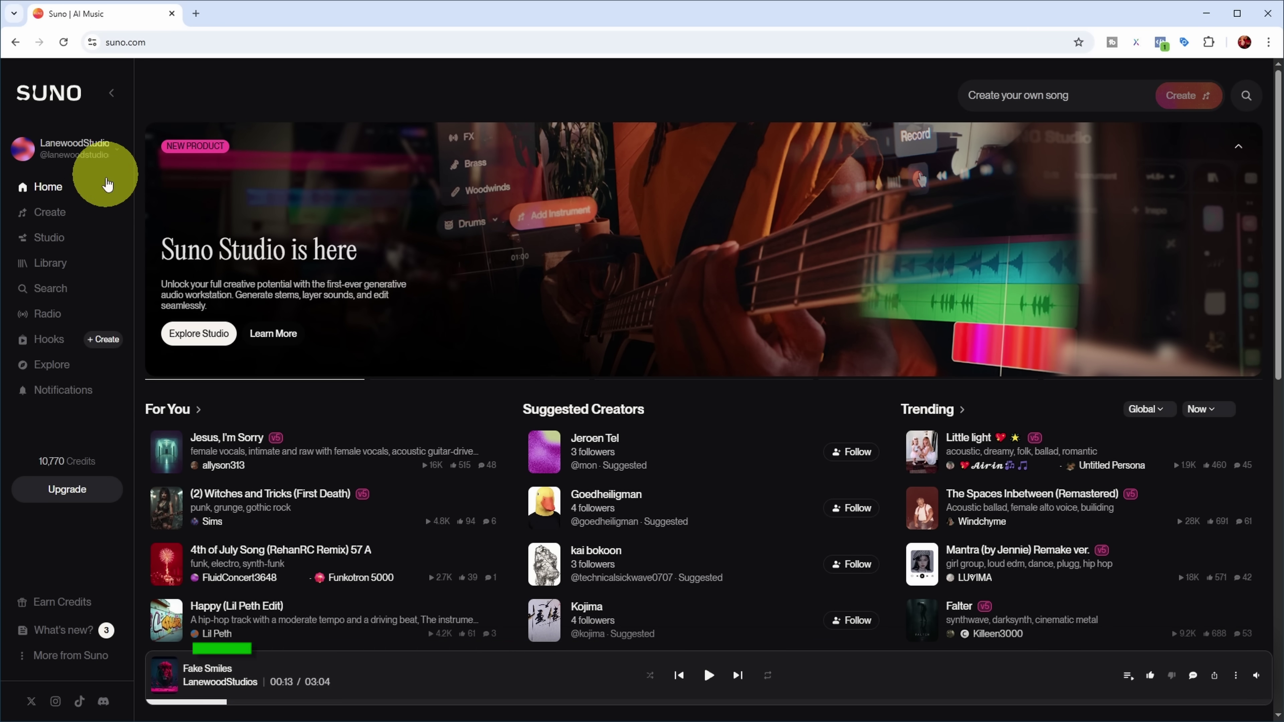
Open Suno Studio on an empty Untitled Project and zoom the timeline in
{"action": "left_click", "coordinate": [48, 238]}
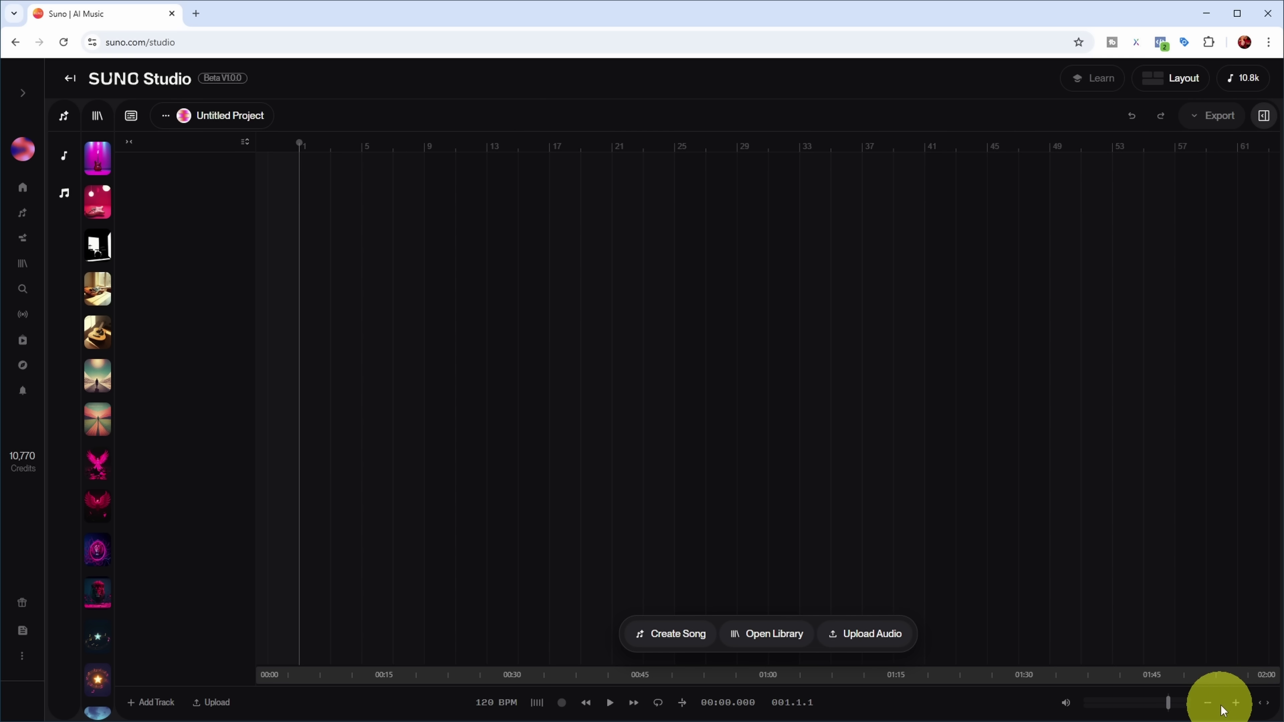
{"action": "left_click", "coordinate": [1234, 705]}
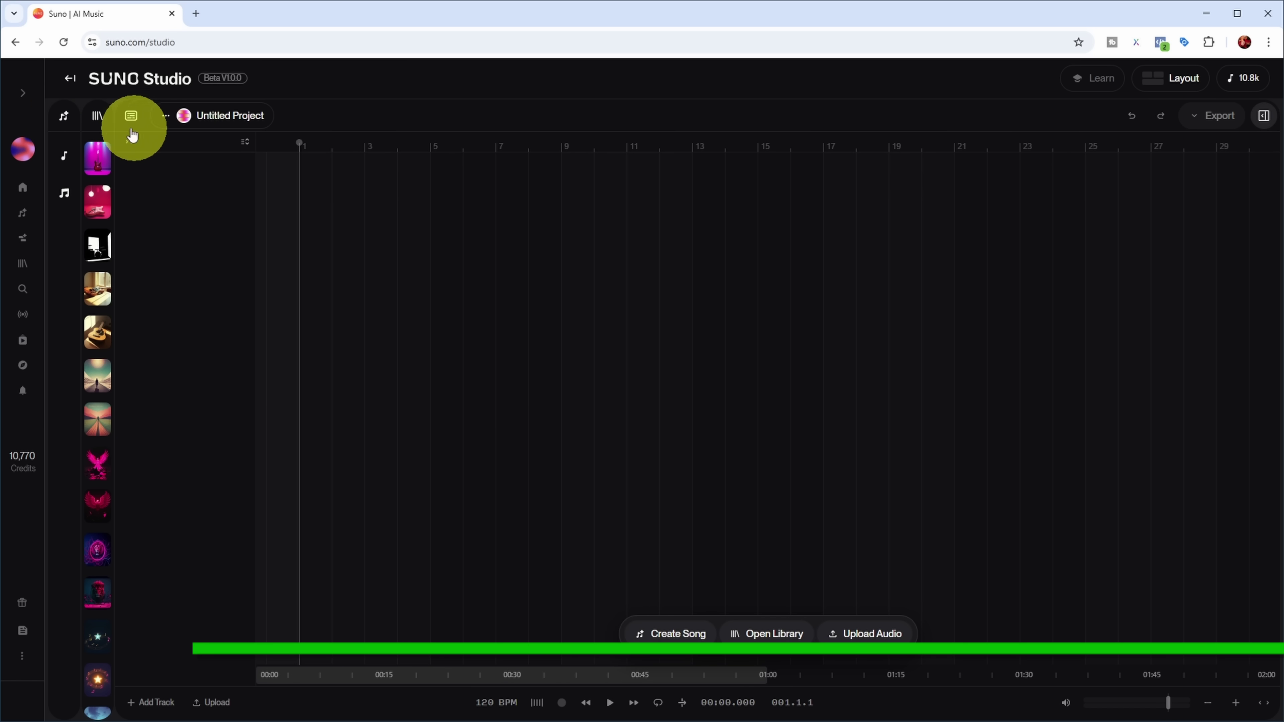
{"action": "left_click", "coordinate": [64, 120]}
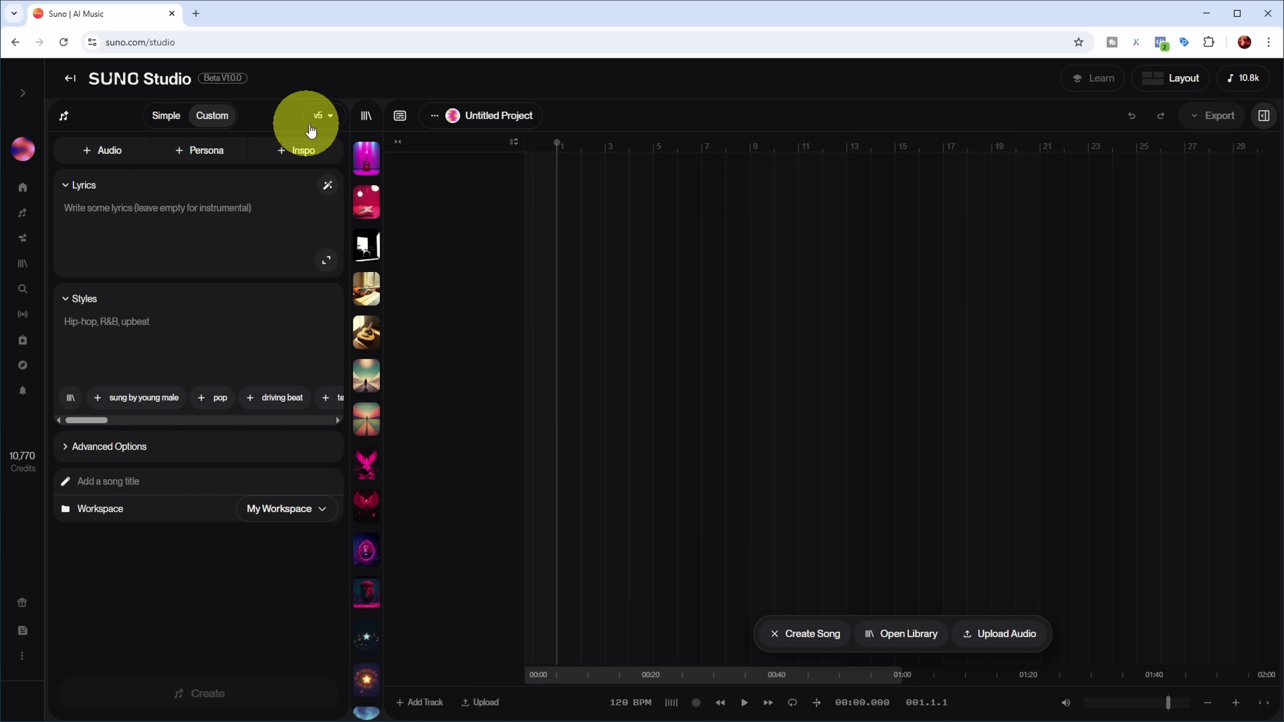
{"action": "left_click", "coordinate": [67, 120]}
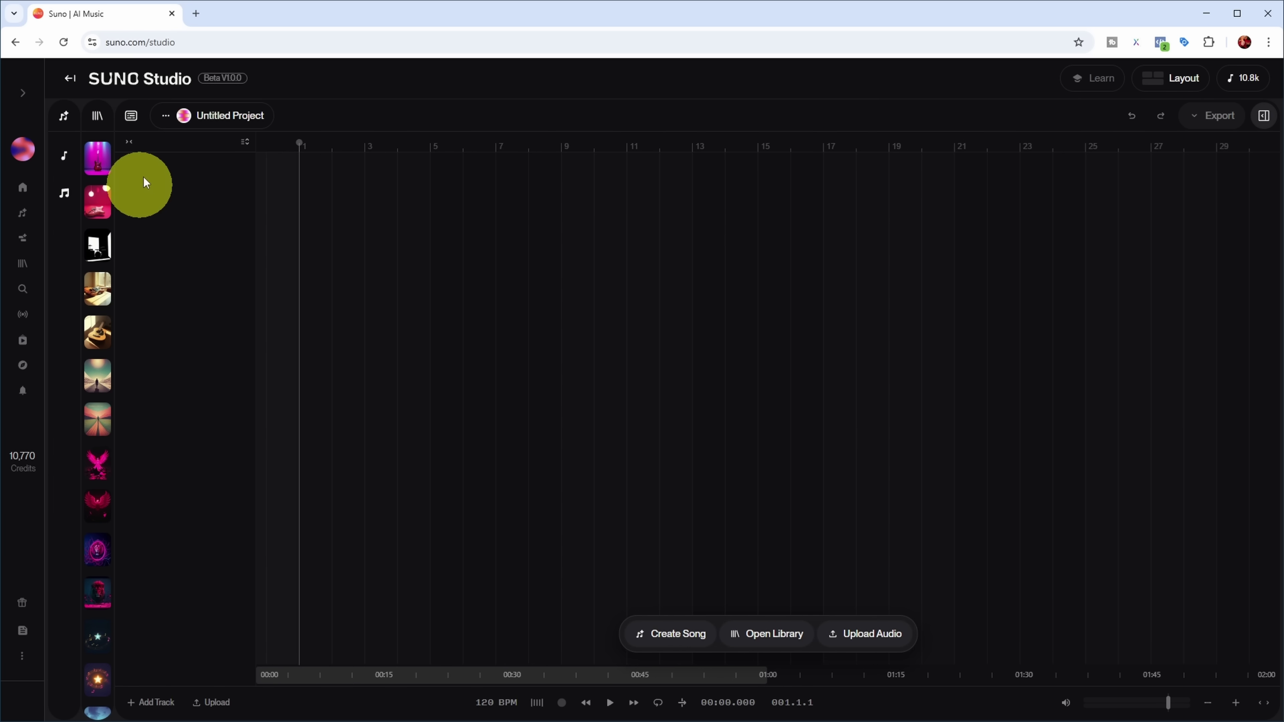
{"action": "left_click", "coordinate": [102, 121]}
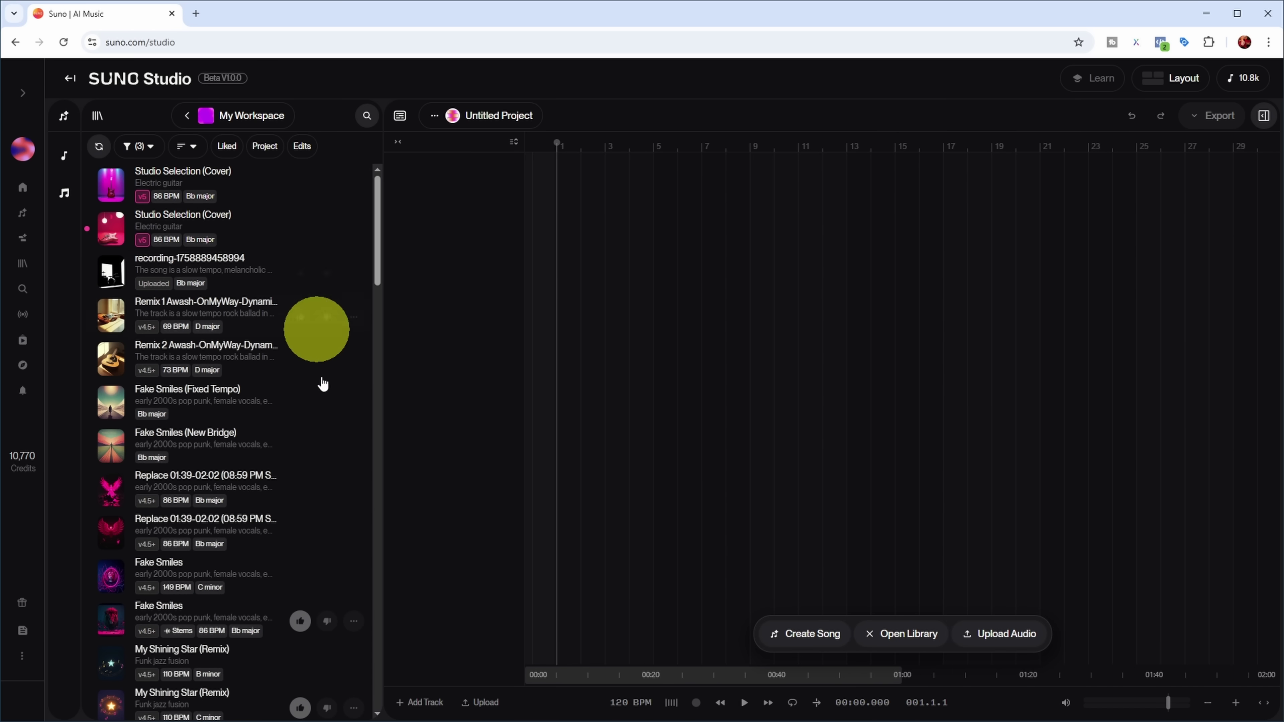
{"action": "left_click", "coordinate": [100, 119]}
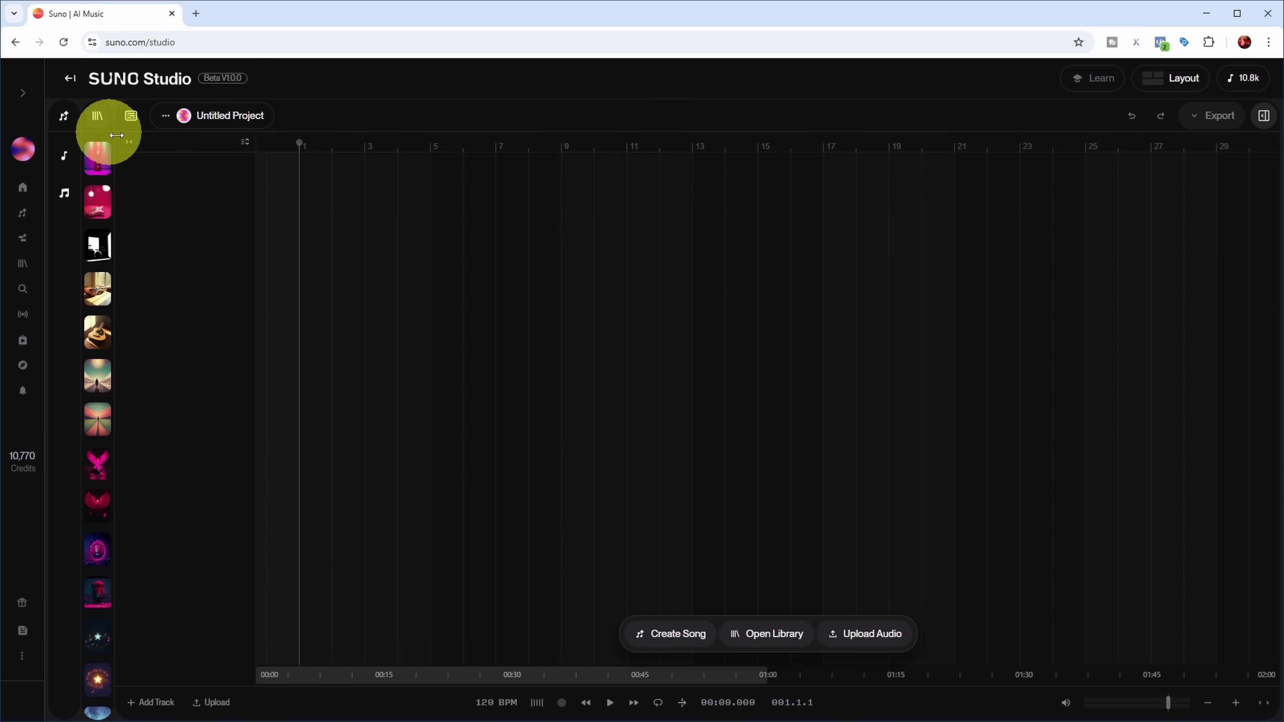
{"action": "left_click", "coordinate": [133, 117]}
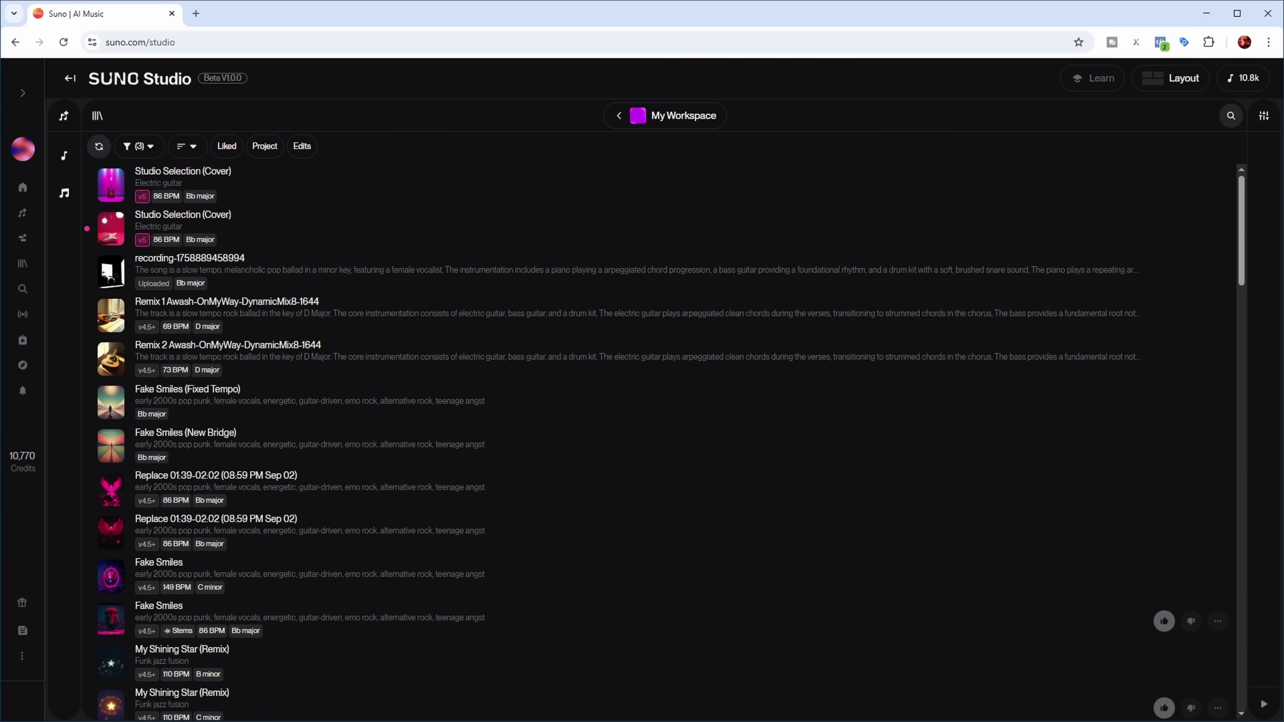
{"action": "left_click", "coordinate": [1263, 115]}
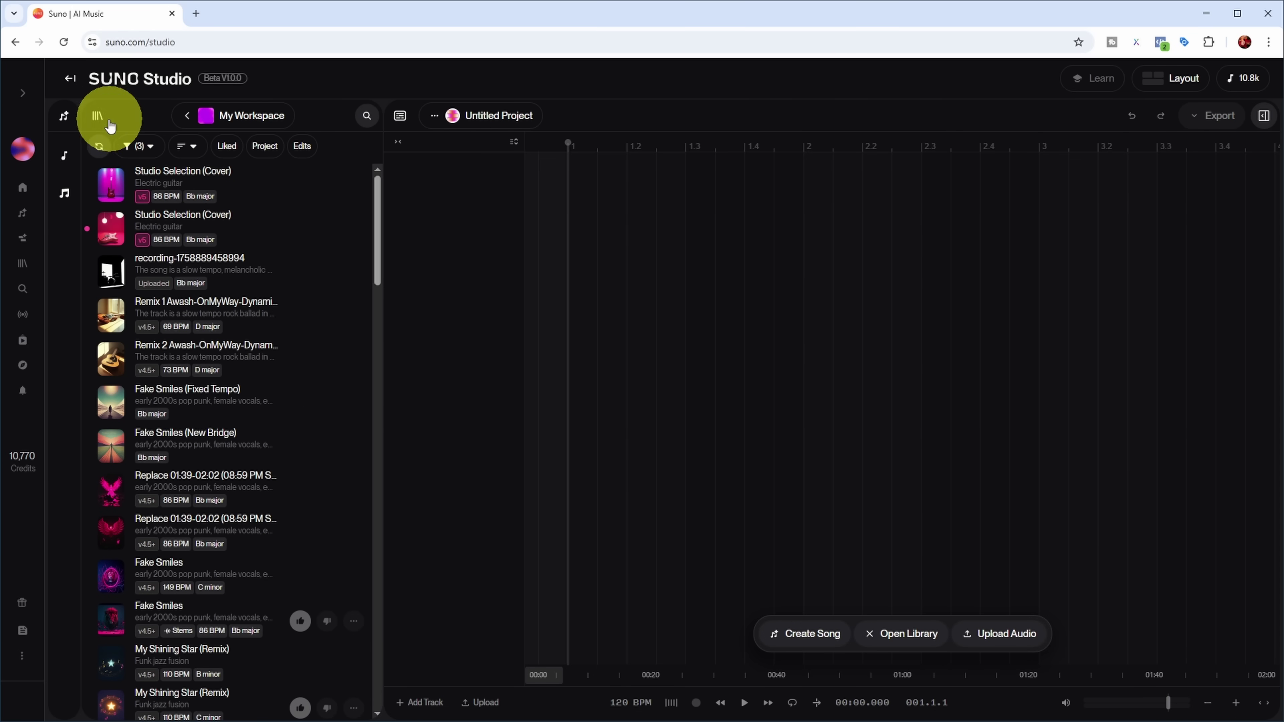
{"action": "left_click", "coordinate": [109, 124]}
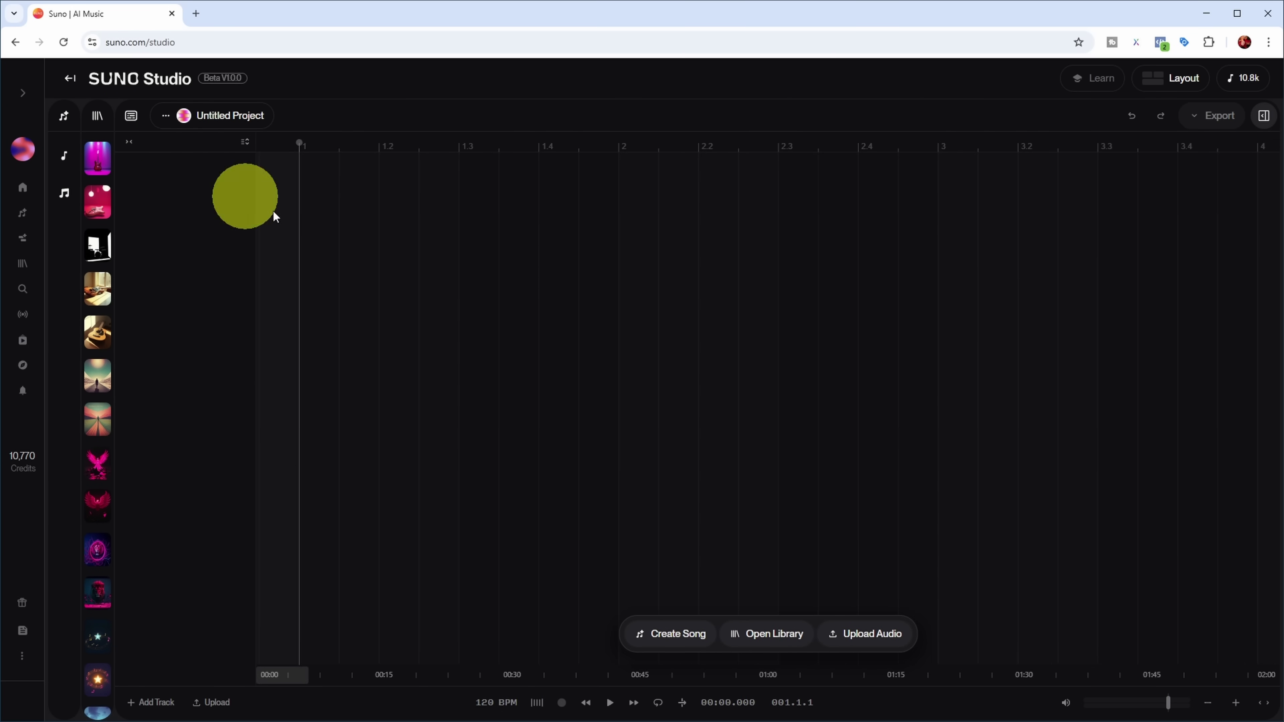
{"action": "left_click", "coordinate": [1266, 117]}
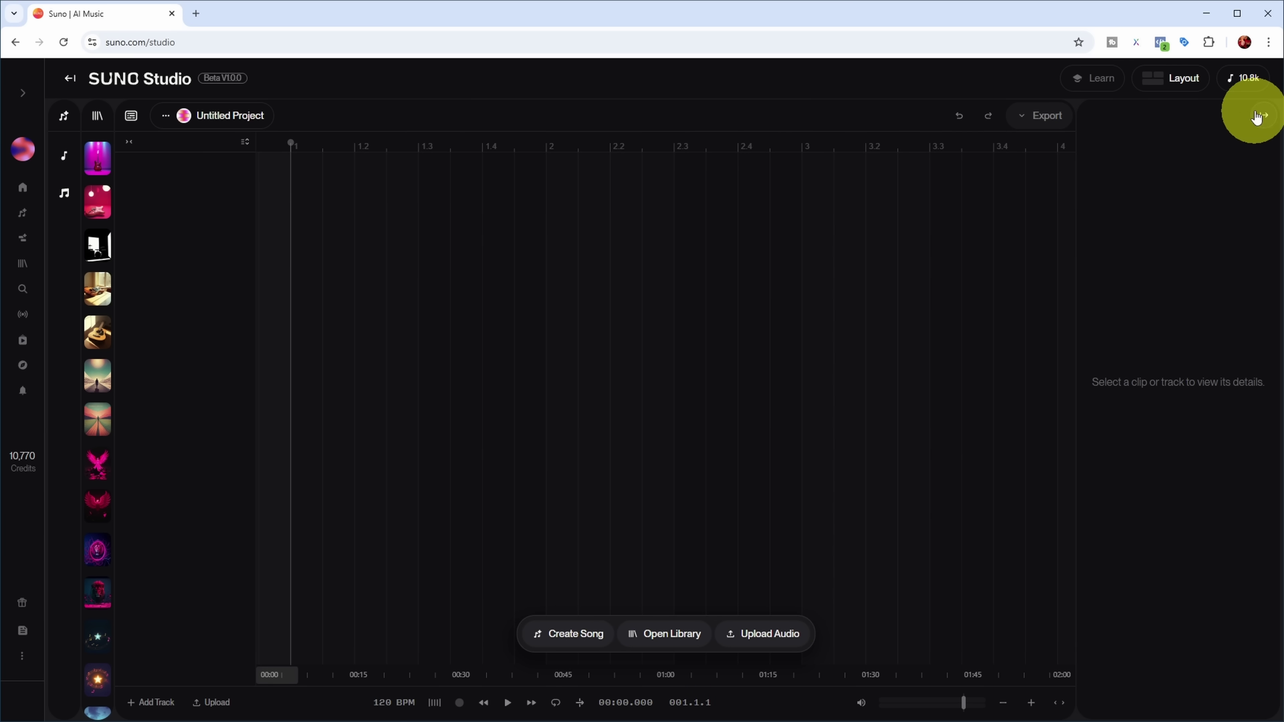
{"action": "left_click", "coordinate": [1265, 117]}
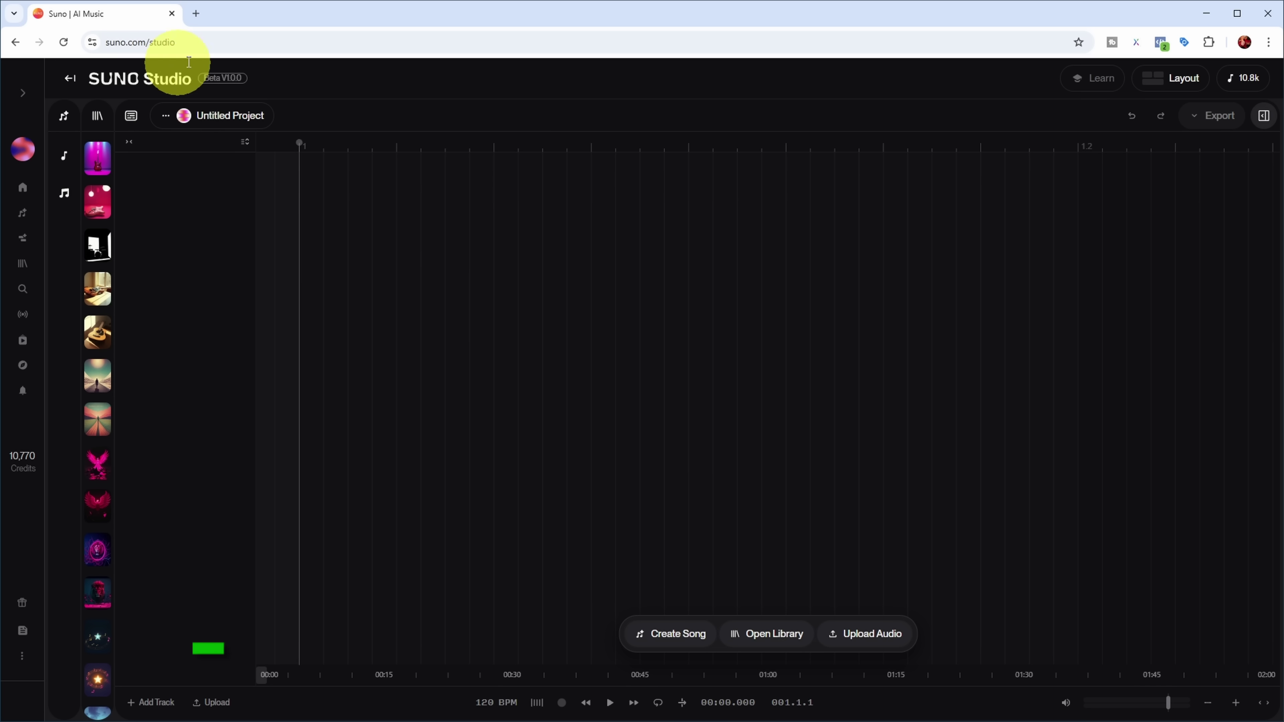
Rename the project to SunoStudioIntroVideo
{"action": "left_click", "coordinate": [262, 114]}
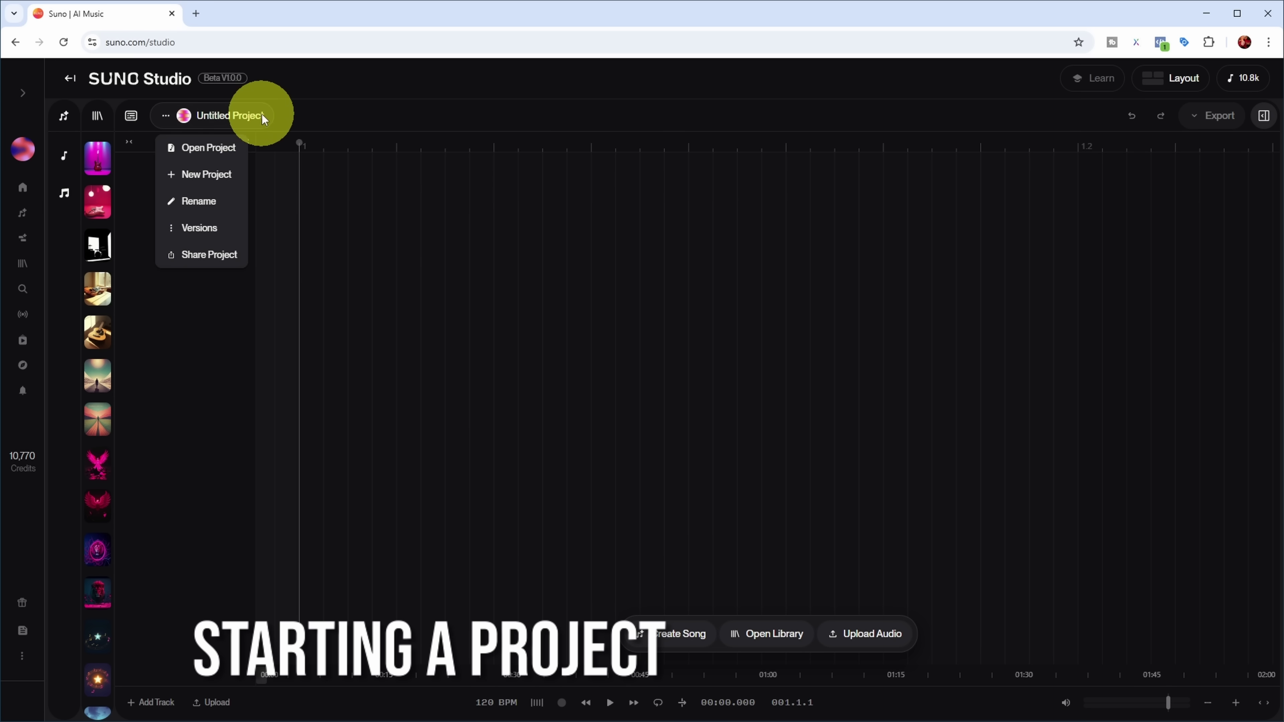
{"action": "left_click", "coordinate": [207, 203]}
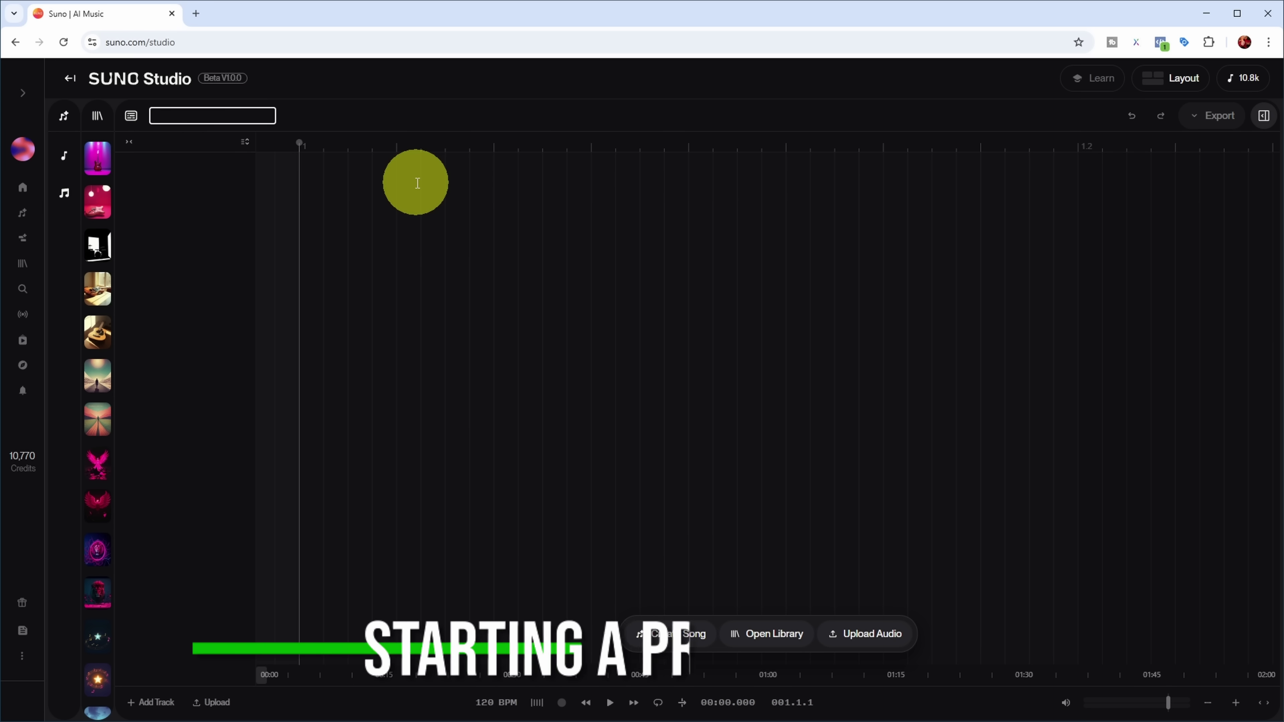
{"action": "type", "text": "SunoStudioIntroVideo"}
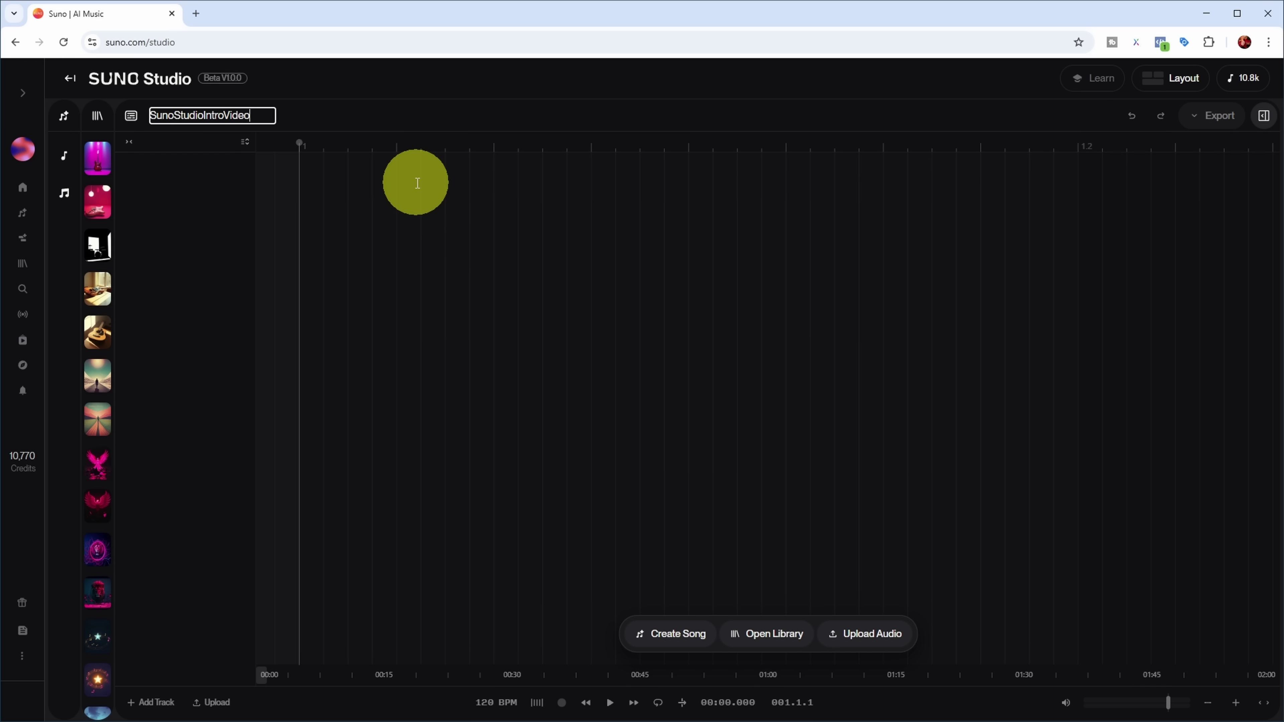
{"action": "key", "text": "Return"}
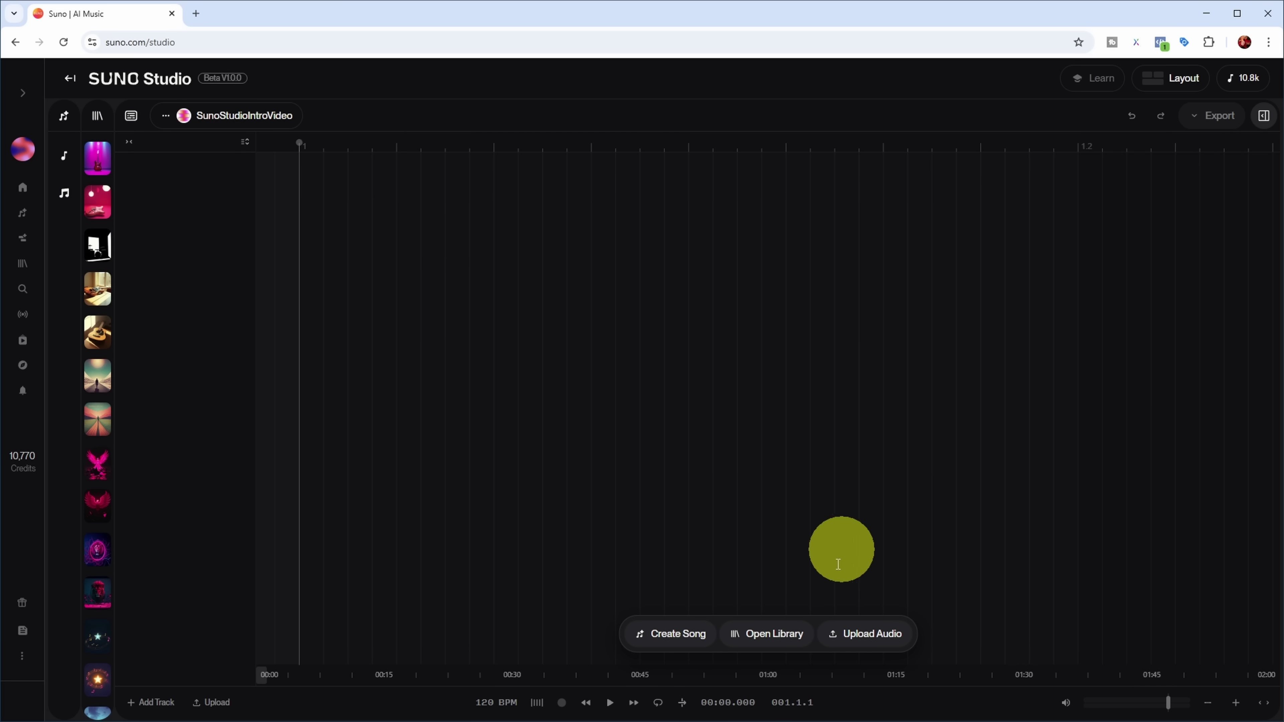
Drag the liked song Fake Smiles from the Library onto the timeline as a track
{"action": "left_click", "coordinate": [775, 638]}
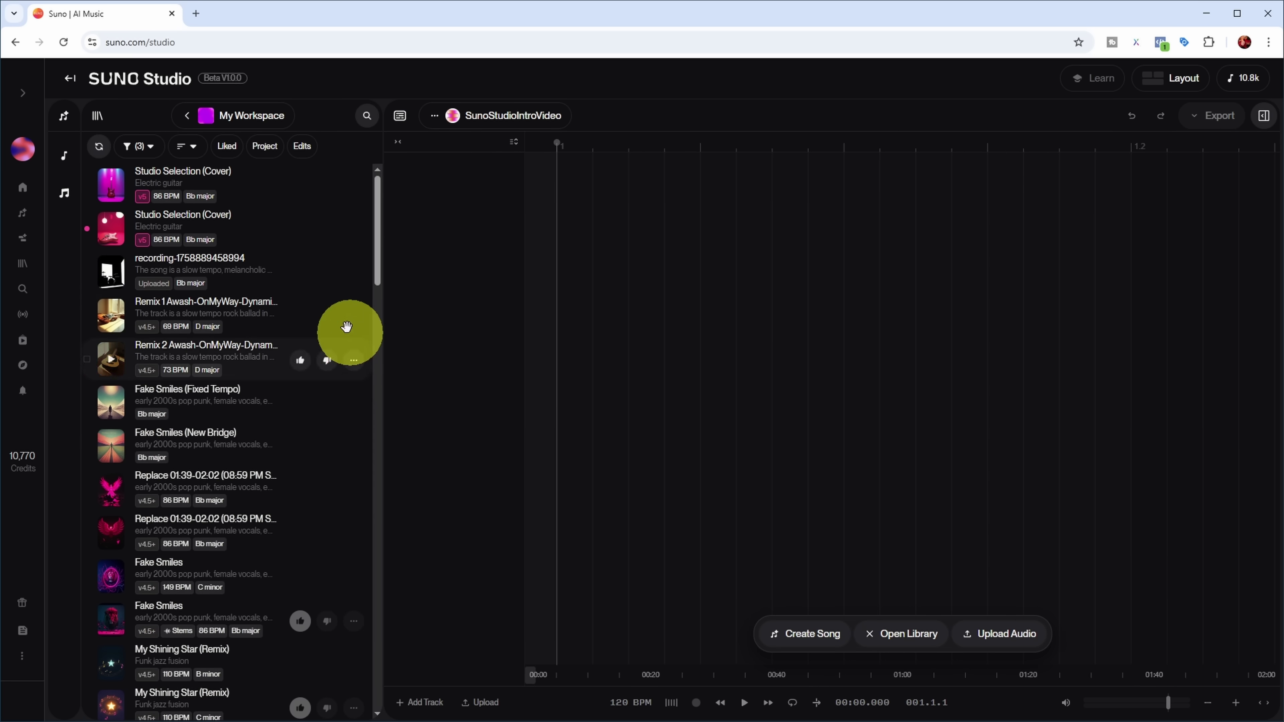
{"action": "left_click", "coordinate": [226, 146]}
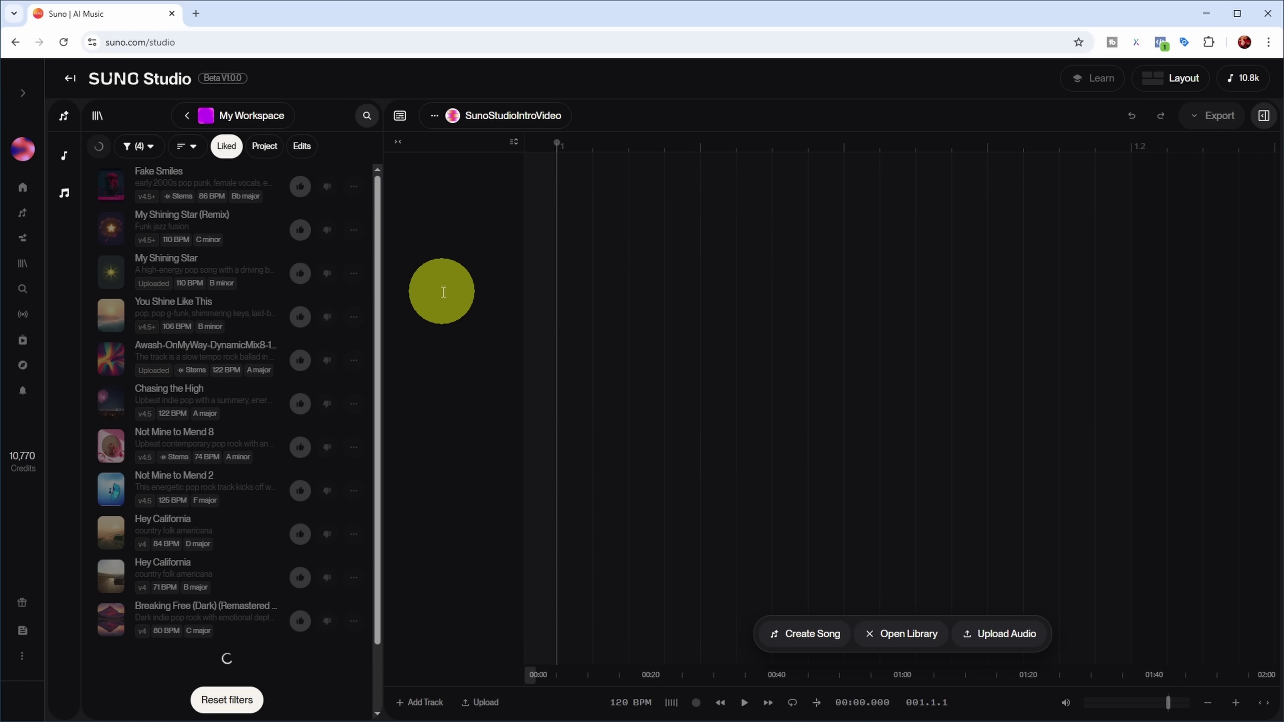
{"action": "left_click_drag", "start_coordinate": [174, 181], "coordinate": [539, 165]}
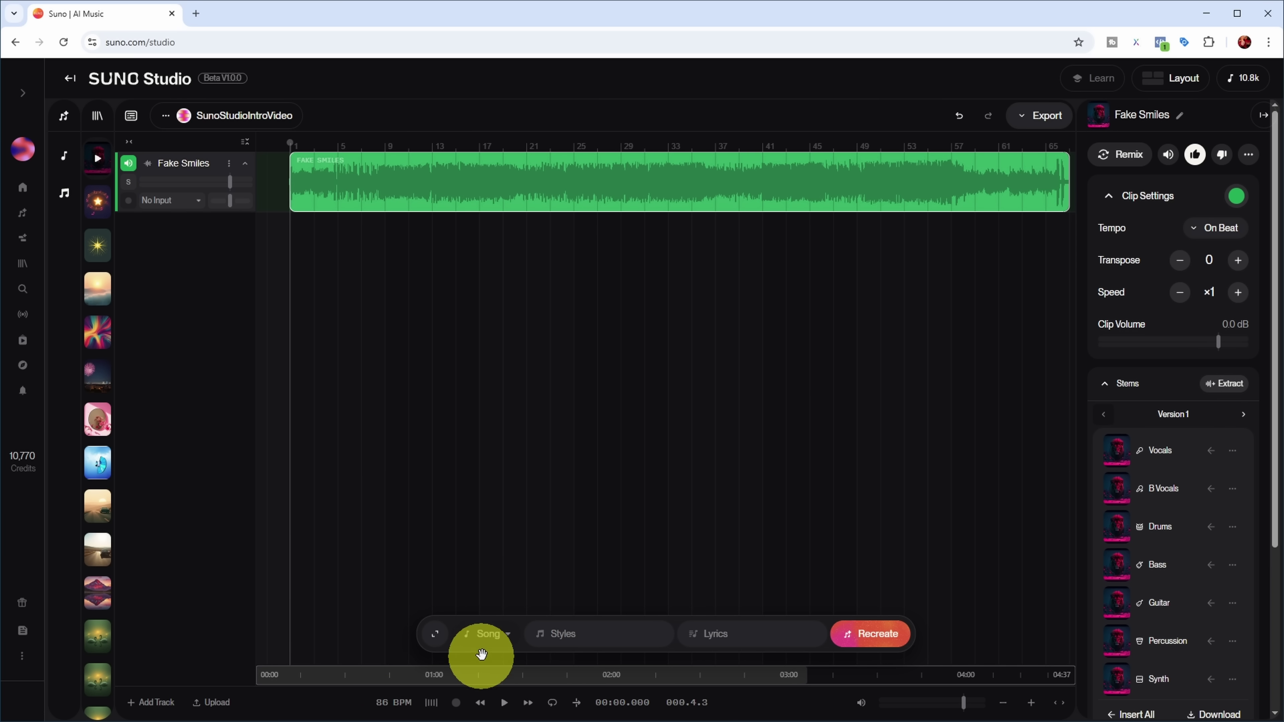
{"action": "left_click", "coordinate": [504, 703]}
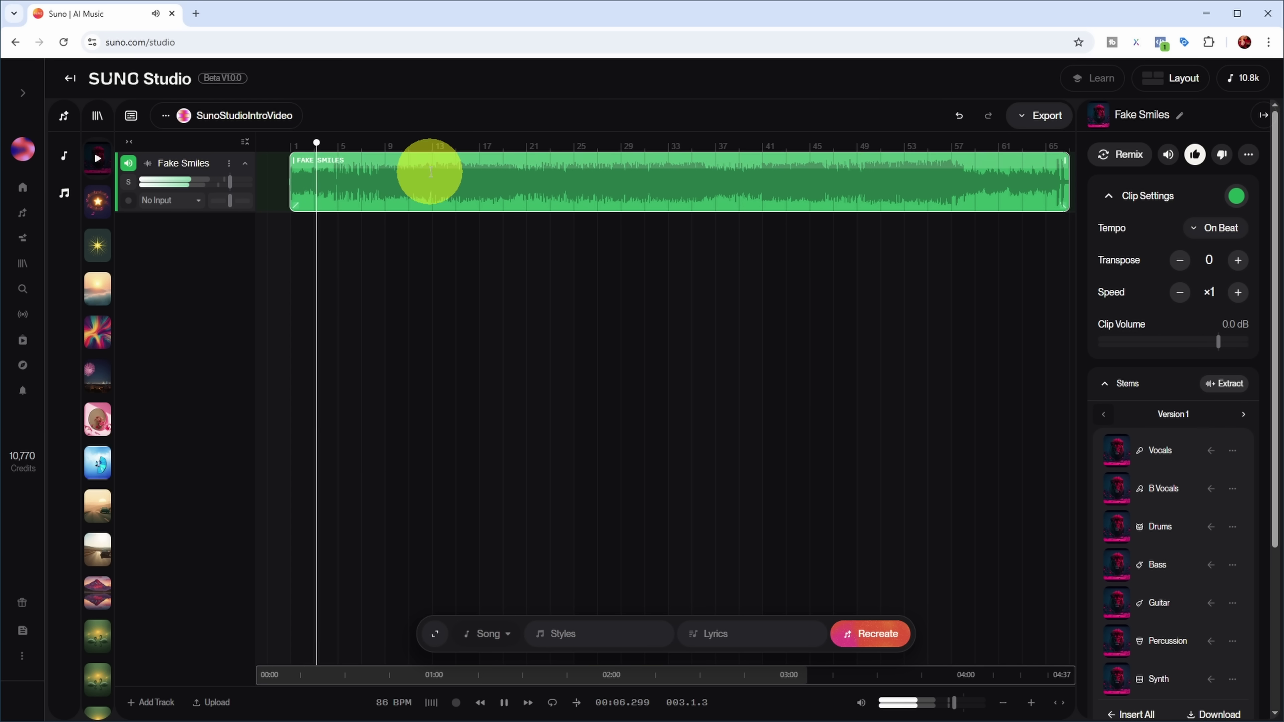
{"action": "left_click", "coordinate": [421, 147]}
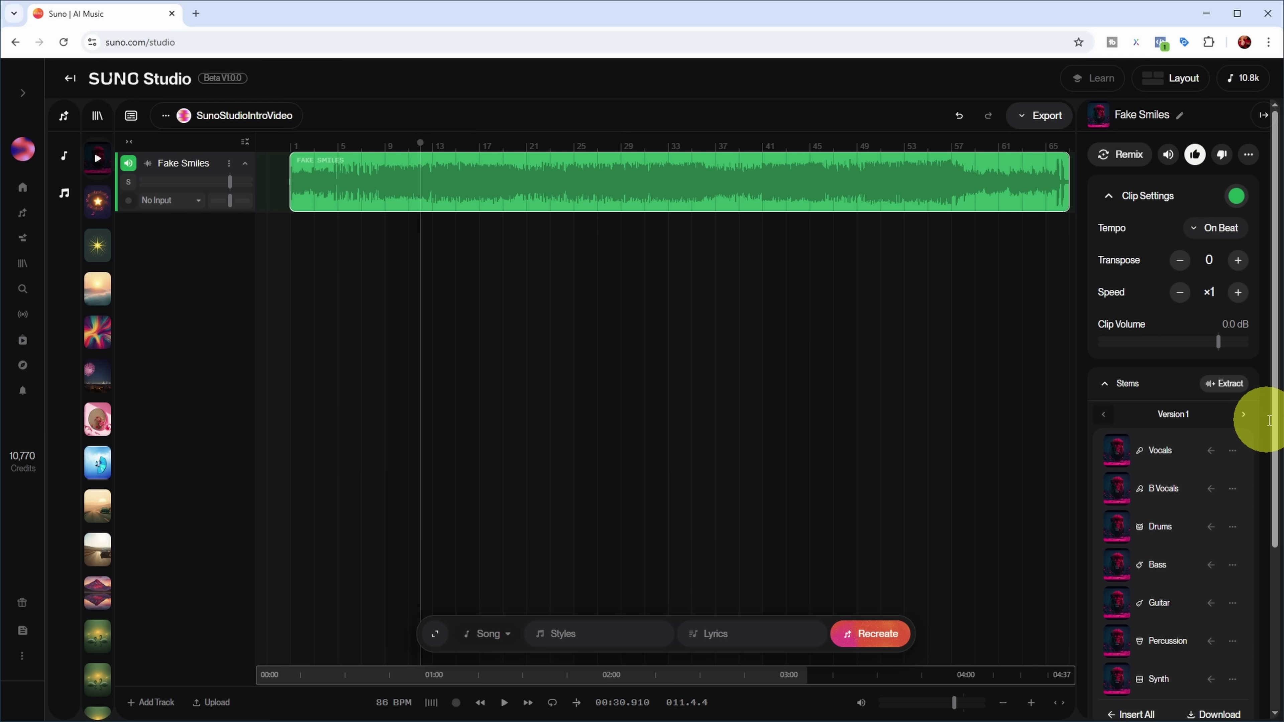
{"action": "left_click_drag", "start_coordinate": [1272, 427], "coordinate": [1271, 591]}
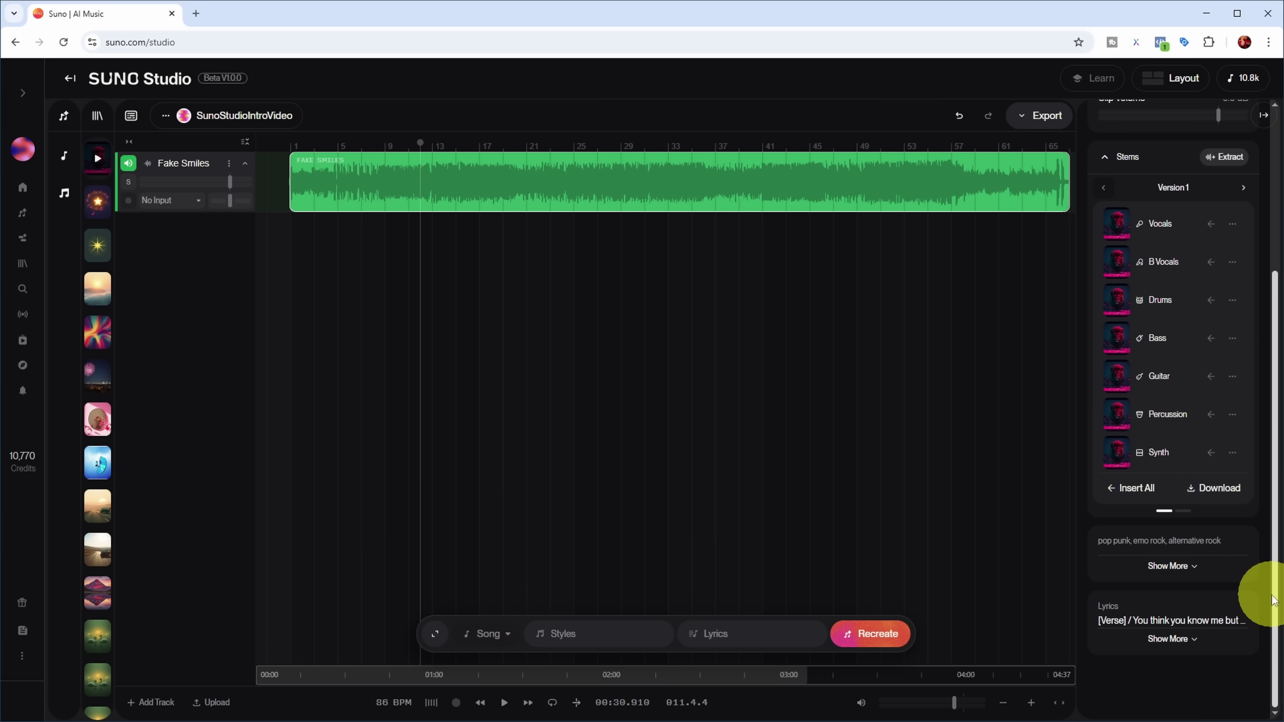
Insert all seven Fake Smiles stems as separate tracks, keep the original track, and play them
{"action": "left_click", "coordinate": [1130, 488]}
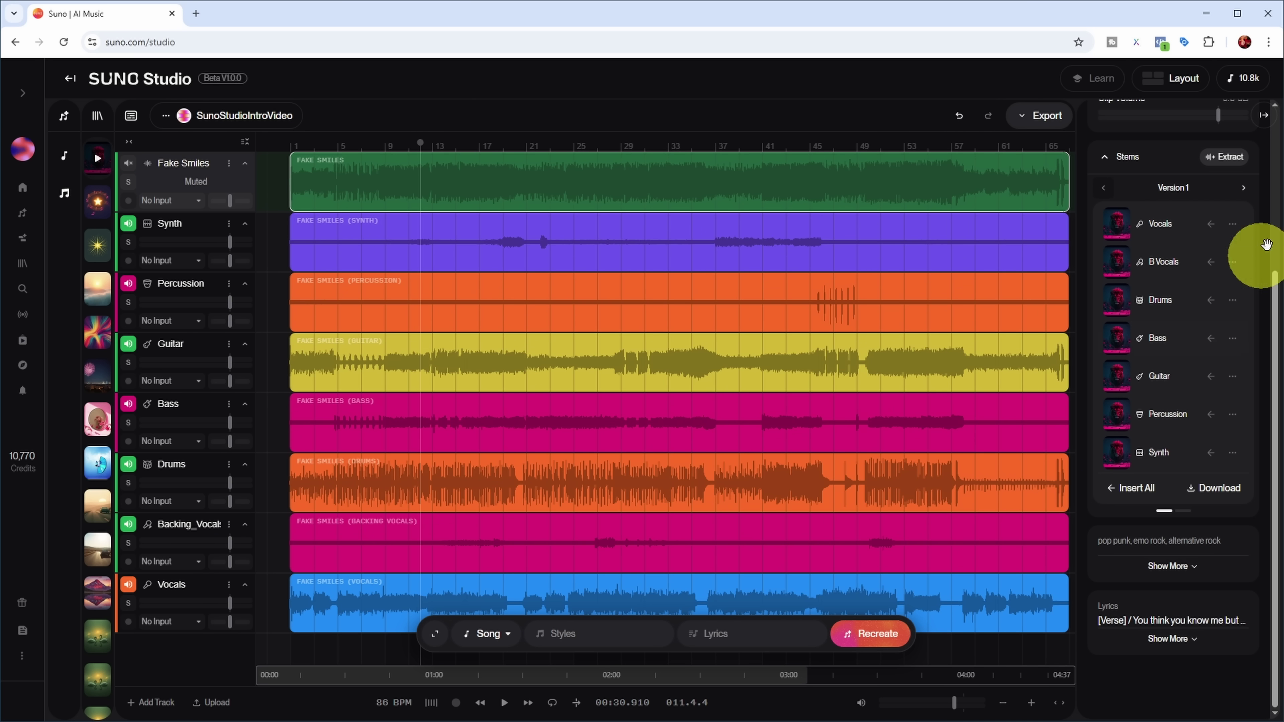
{"action": "left_click", "coordinate": [1263, 121]}
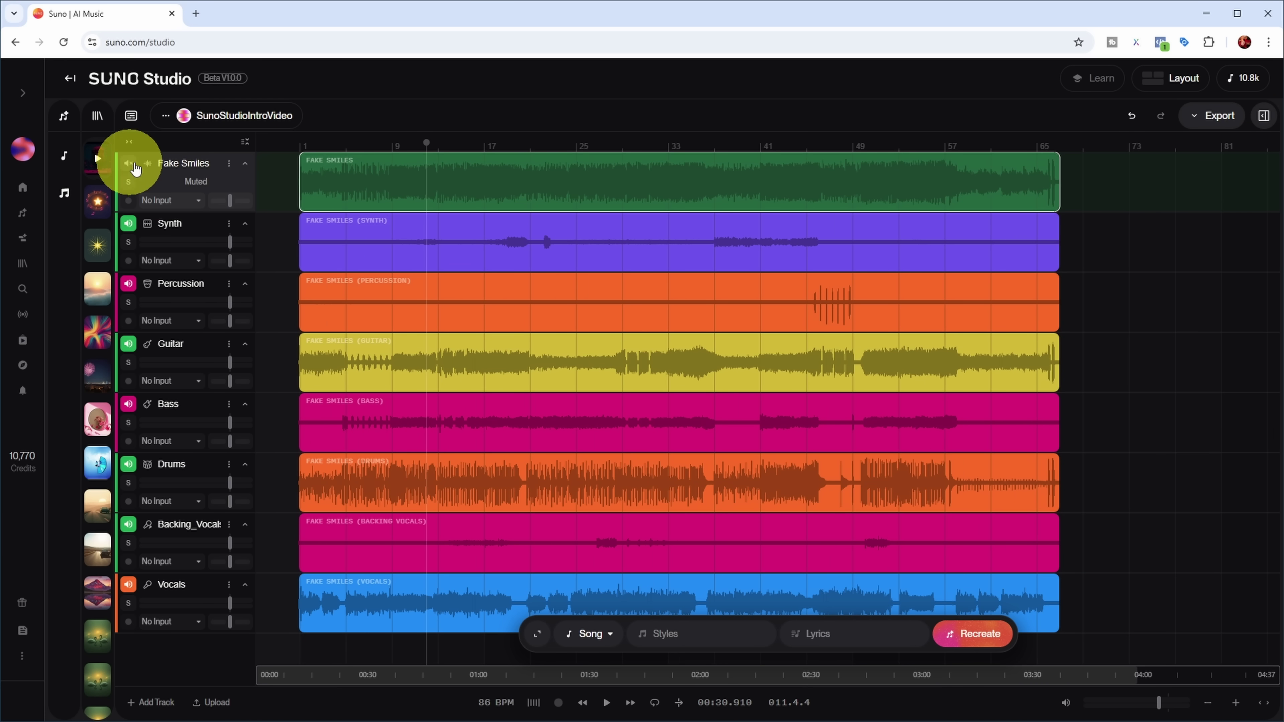
{"action": "key", "text": "Delete"}
{"action": "key", "text": "ctrl+z"}
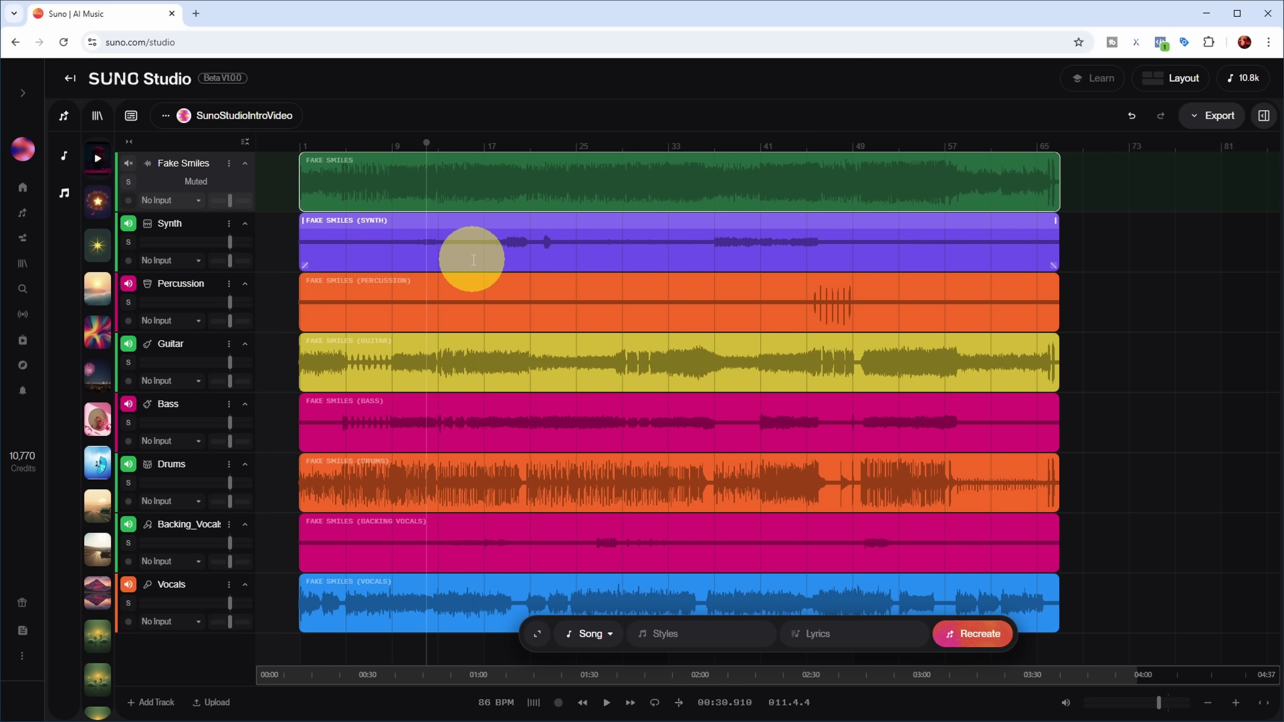
{"action": "left_click", "coordinate": [607, 703]}
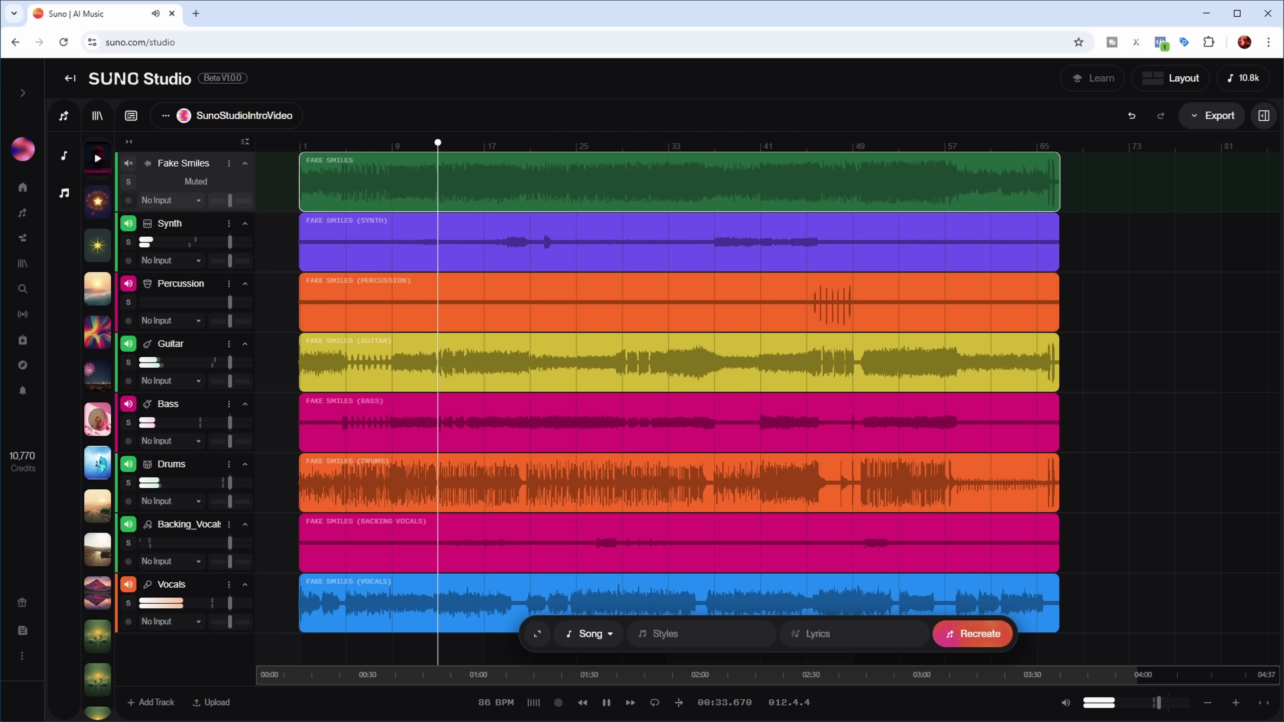
{"action": "mouse_move", "coordinate": [1161, 704]}
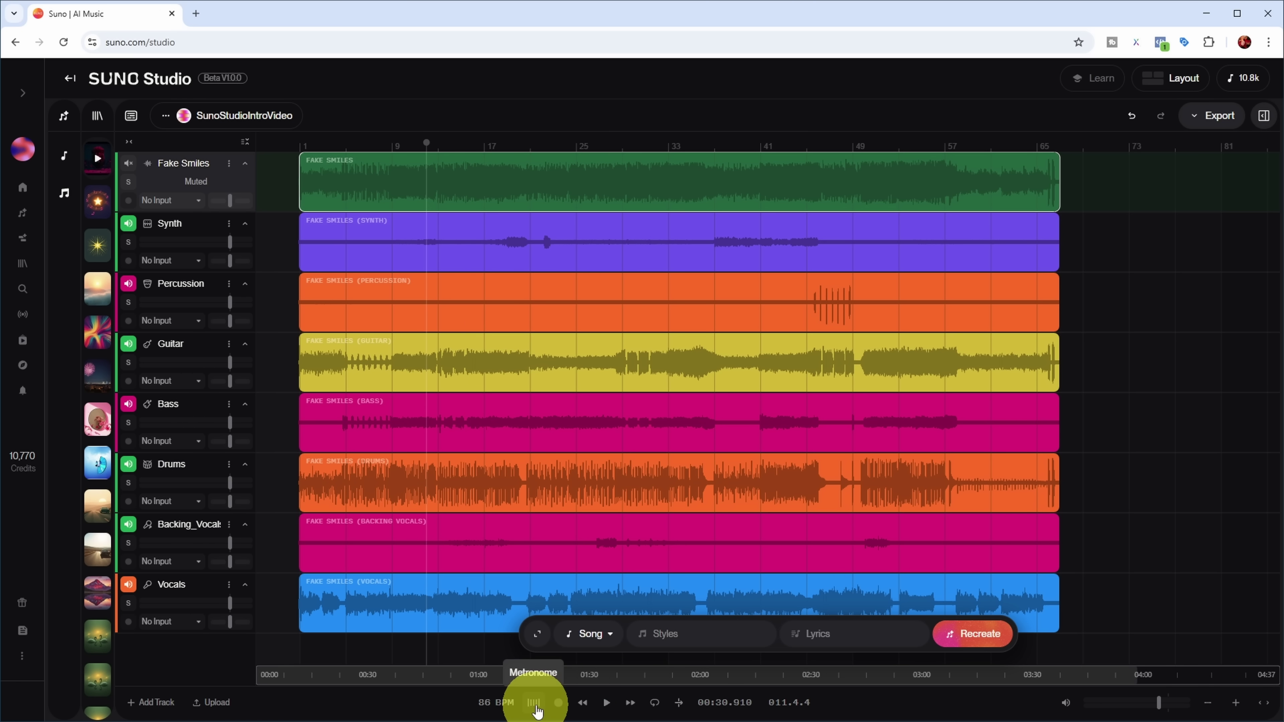
Play the song from the start with the metronome on, then stop
{"action": "left_click", "coordinate": [307, 157]}
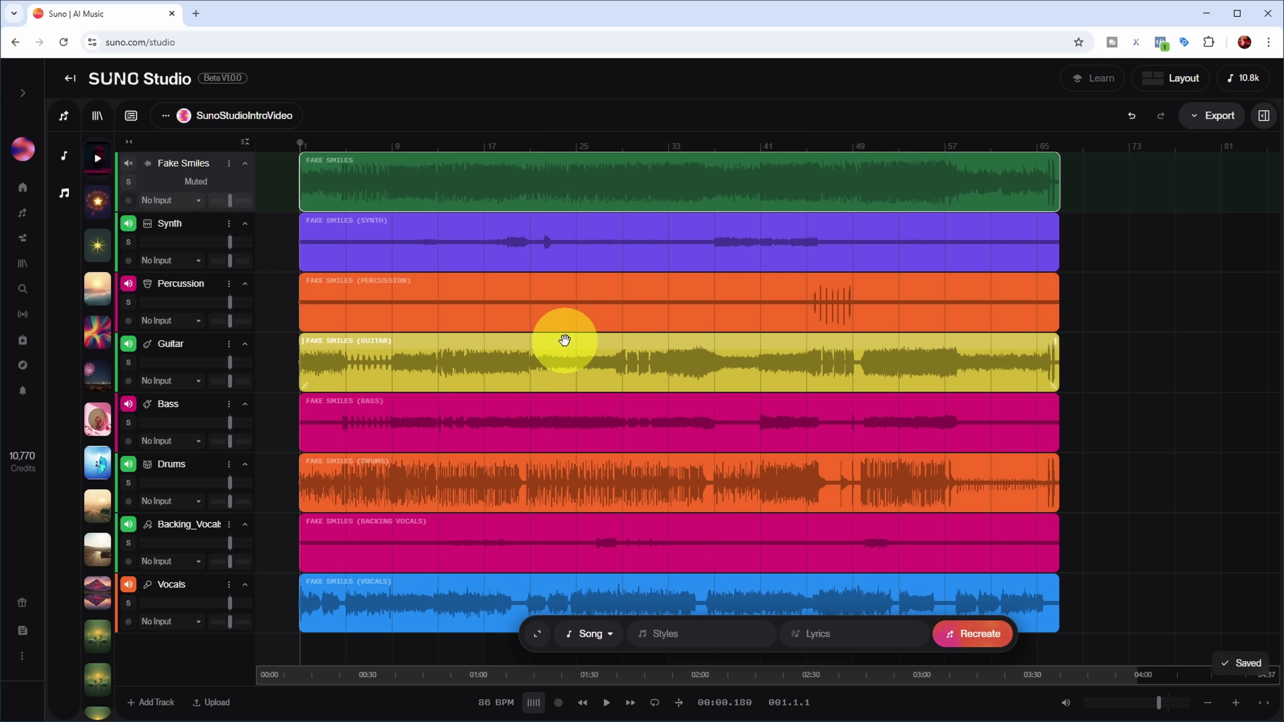
{"action": "key", "text": "space"}
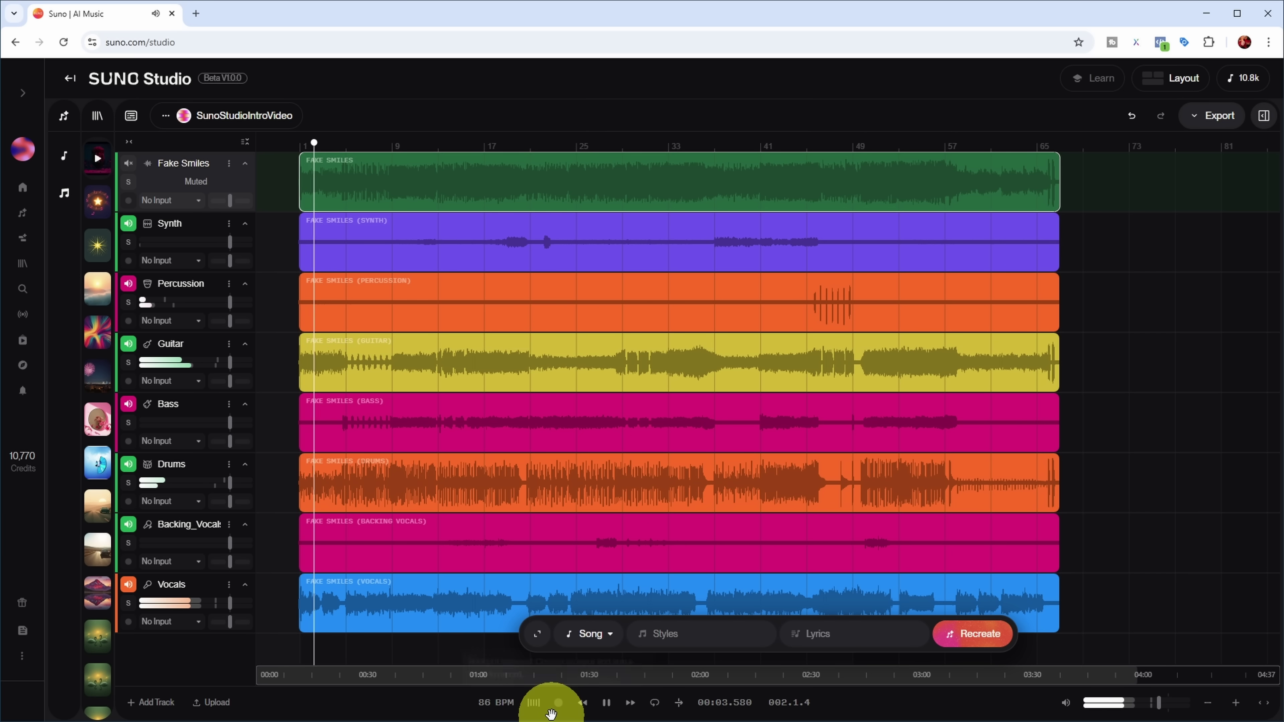
{"action": "left_click", "coordinate": [534, 703]}
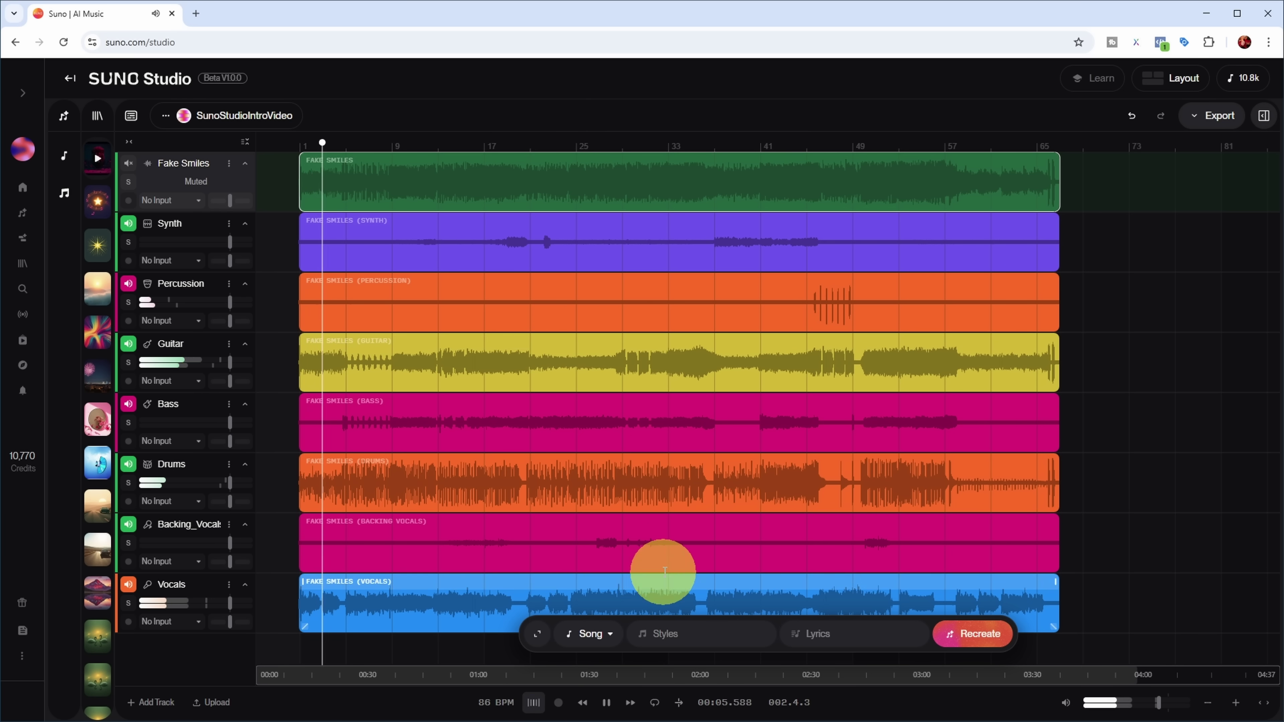
{"action": "left_click", "coordinate": [608, 704]}
Loop a middle section of the Fake Smiles clip, shorten the loop near bar 8, audition it, then turn looping off
{"action": "left_click_drag", "start_coordinate": [458, 182], "coordinate": [743, 186]}
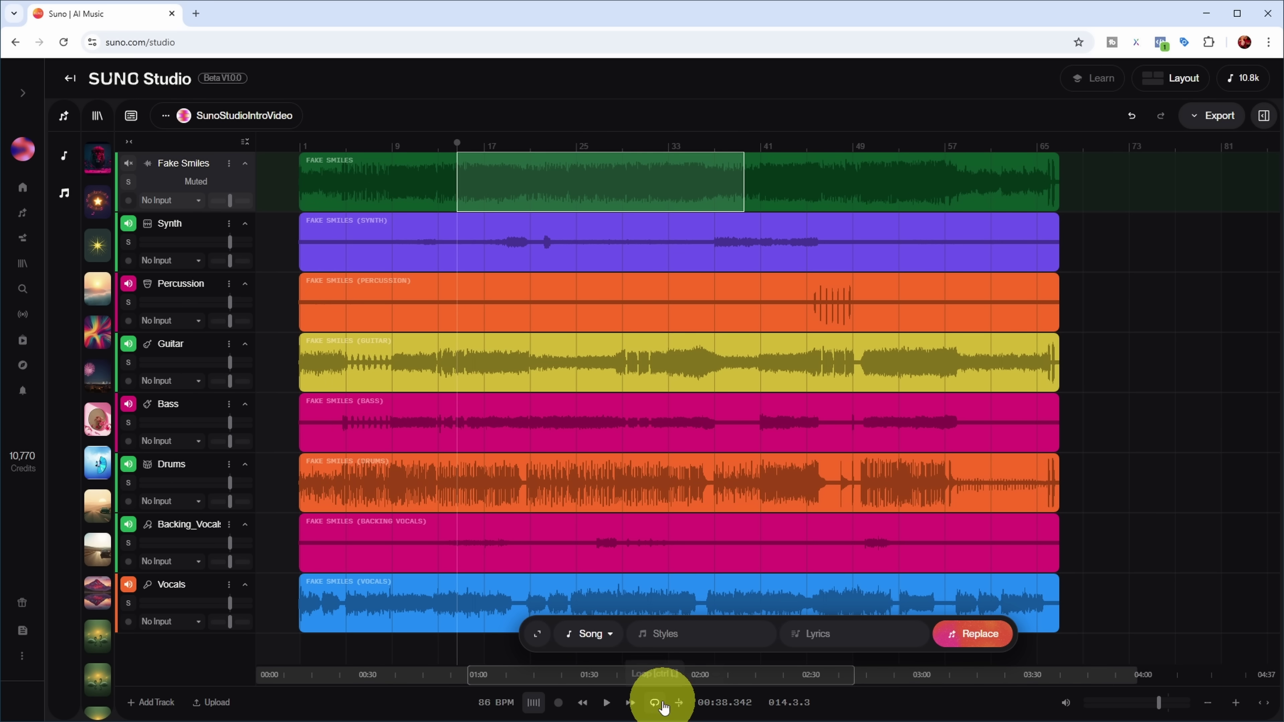
{"action": "left_click", "coordinate": [655, 704]}
{"action": "left_click", "coordinate": [607, 702]}
{"action": "left_click_drag", "start_coordinate": [460, 136], "coordinate": [377, 137]}
{"action": "left_click_drag", "start_coordinate": [740, 137], "coordinate": [393, 152]}
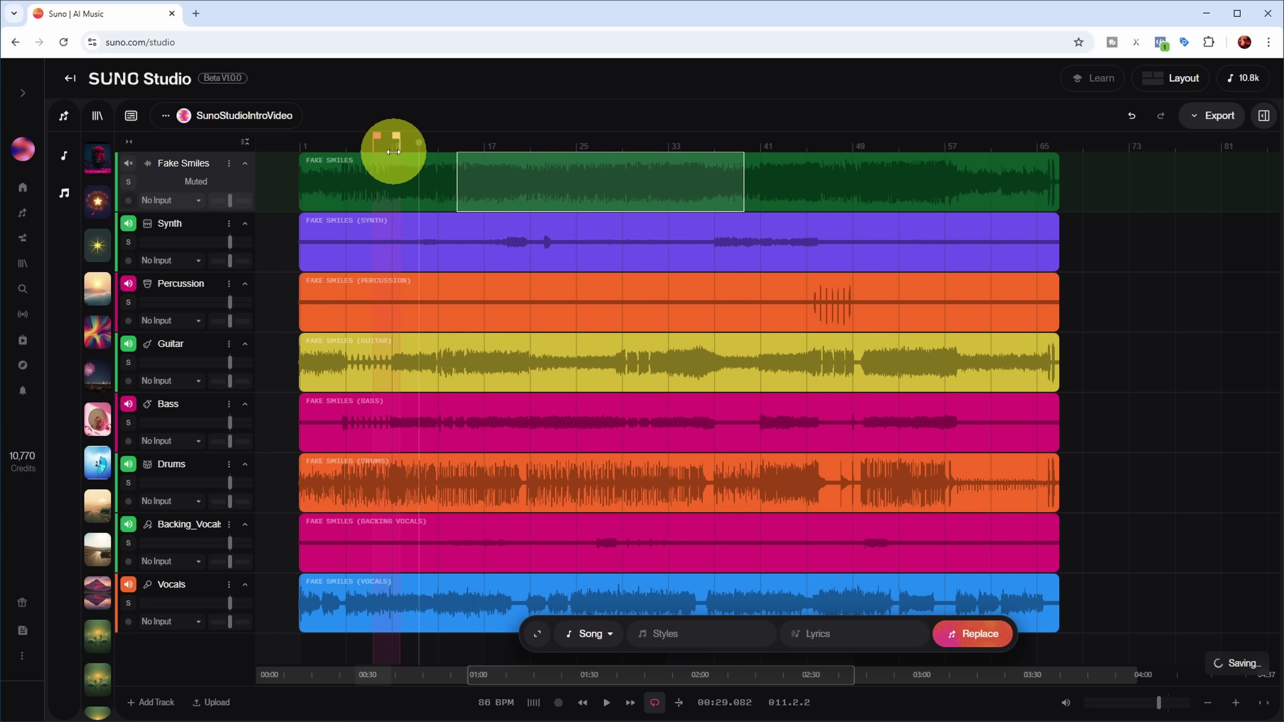
{"action": "key", "text": "space"}
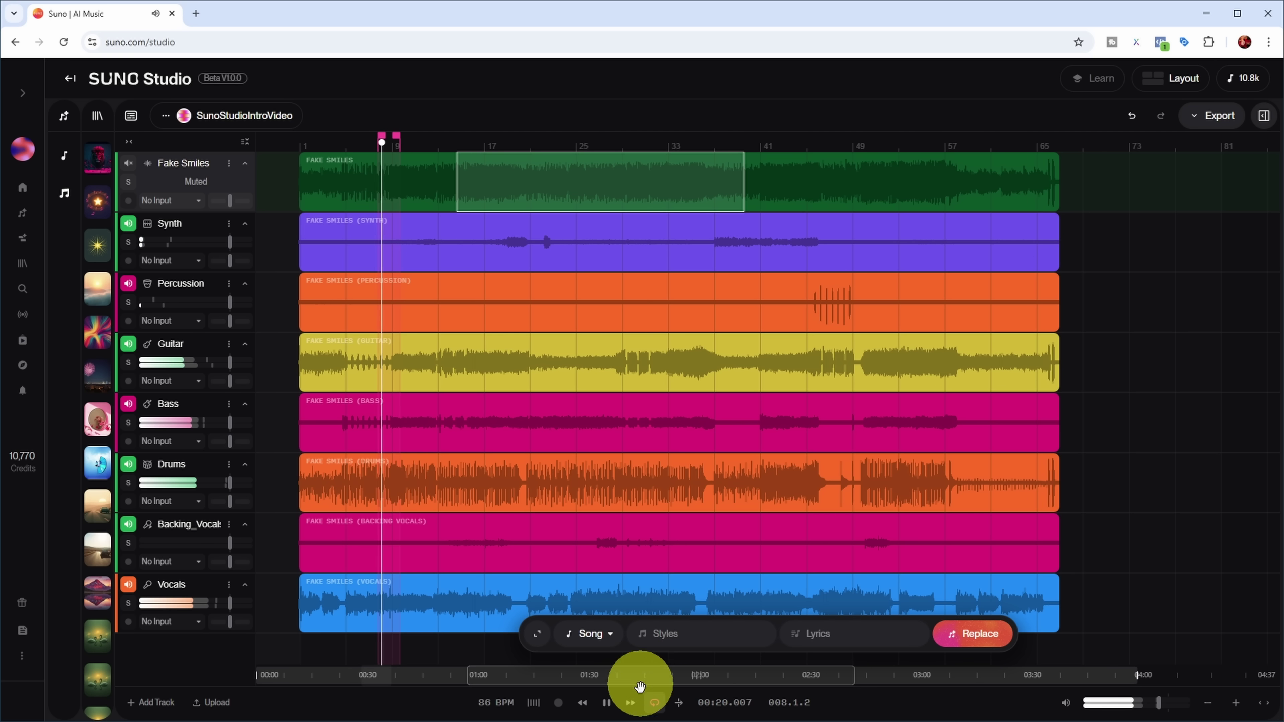
{"action": "left_click", "coordinate": [606, 703]}
{"action": "left_click", "coordinate": [655, 703]}
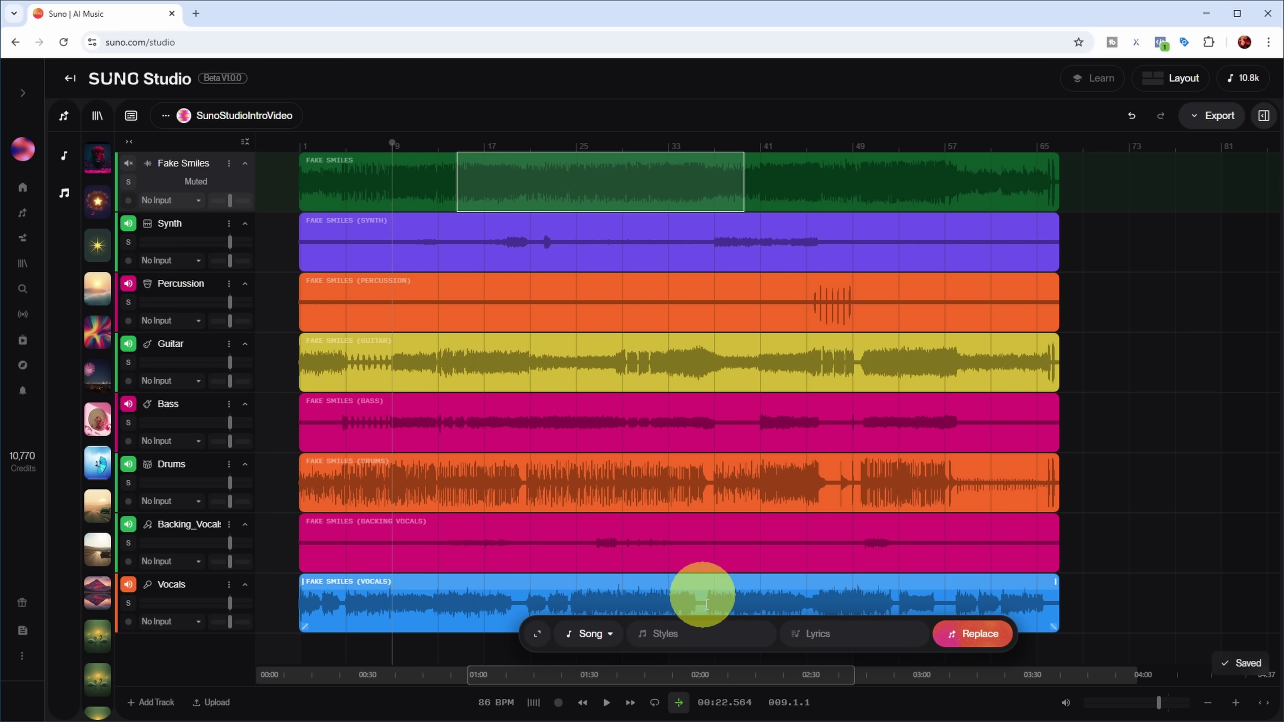
Play with Follow Playhead on, then stop, turn it off and return to the song's start
{"action": "left_click", "coordinate": [606, 704]}
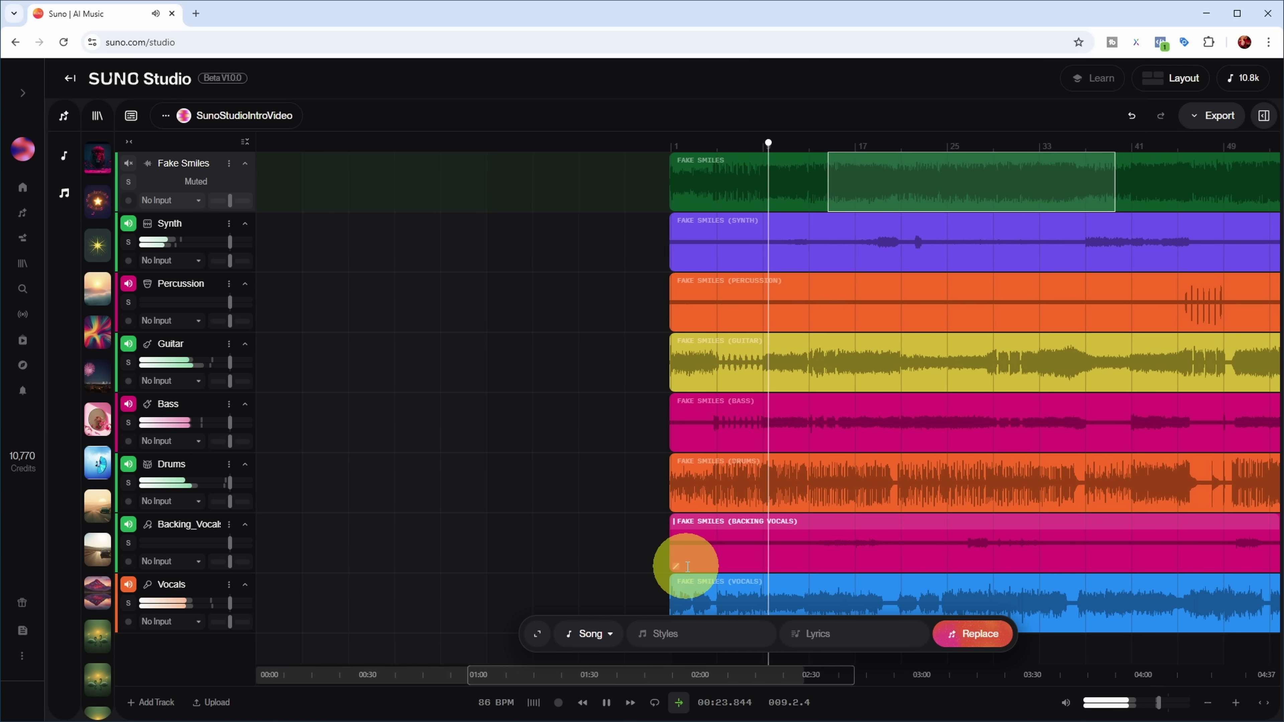
{"action": "key", "text": "space"}
{"action": "left_click", "coordinate": [679, 703]}
{"action": "key", "text": "Home"}
{"action": "left_click_drag", "start_coordinate": [1132, 671], "coordinate": [537, 667]}
{"action": "left_click_drag", "start_coordinate": [338, 677], "coordinate": [273, 680]}
{"action": "left_click", "coordinate": [1208, 703]}
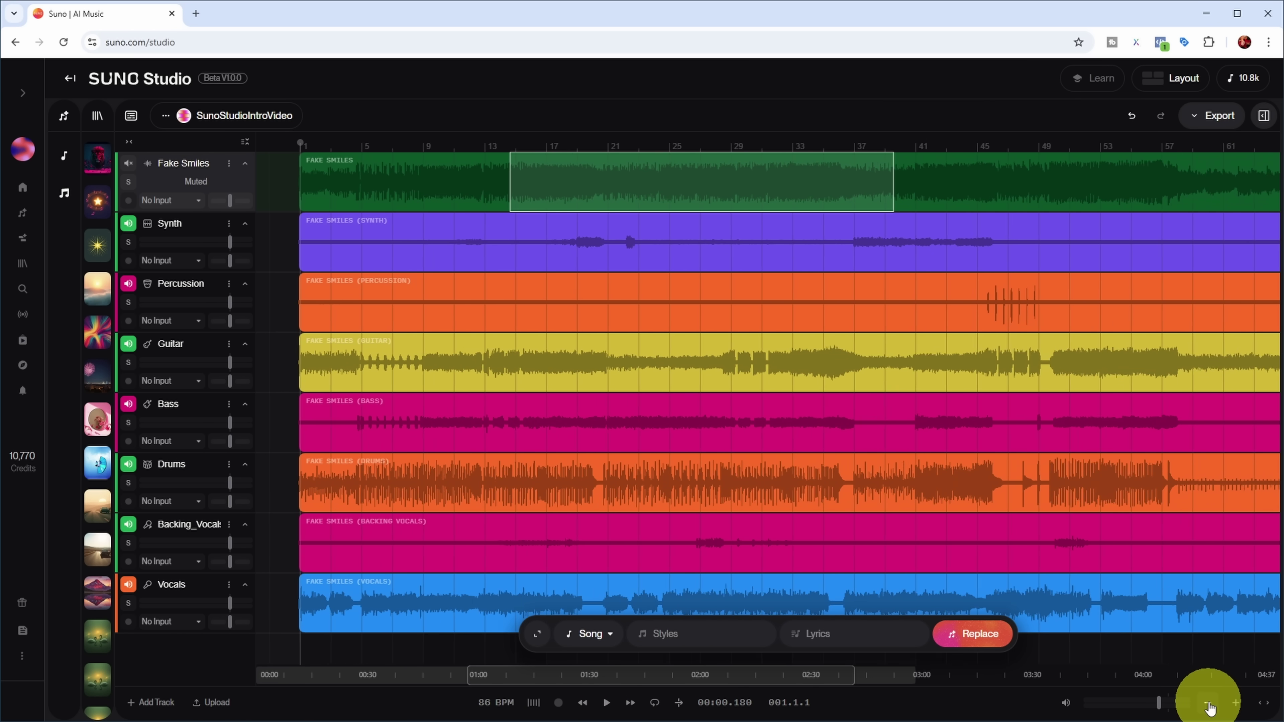
{"action": "left_click", "coordinate": [1207, 703]}
{"action": "left_click", "coordinate": [1236, 702]}
{"action": "left_click", "coordinate": [1235, 703]}
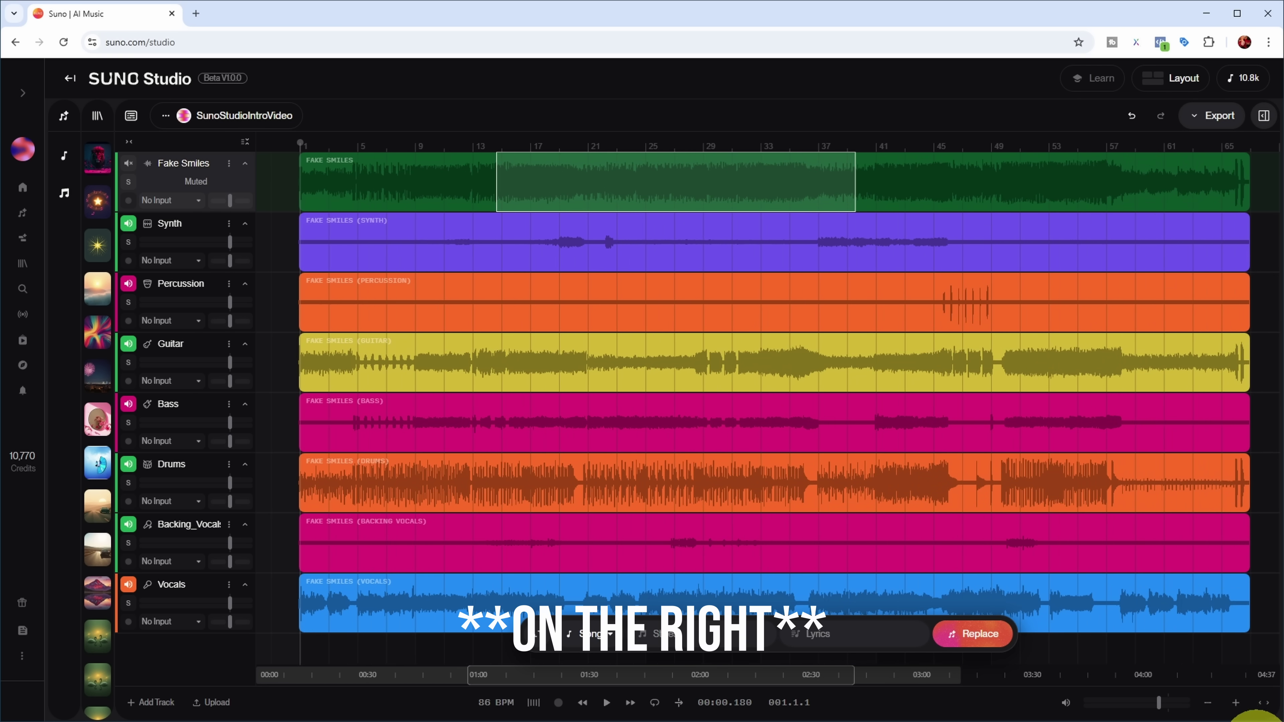
{"action": "left_click", "coordinate": [1208, 702]}
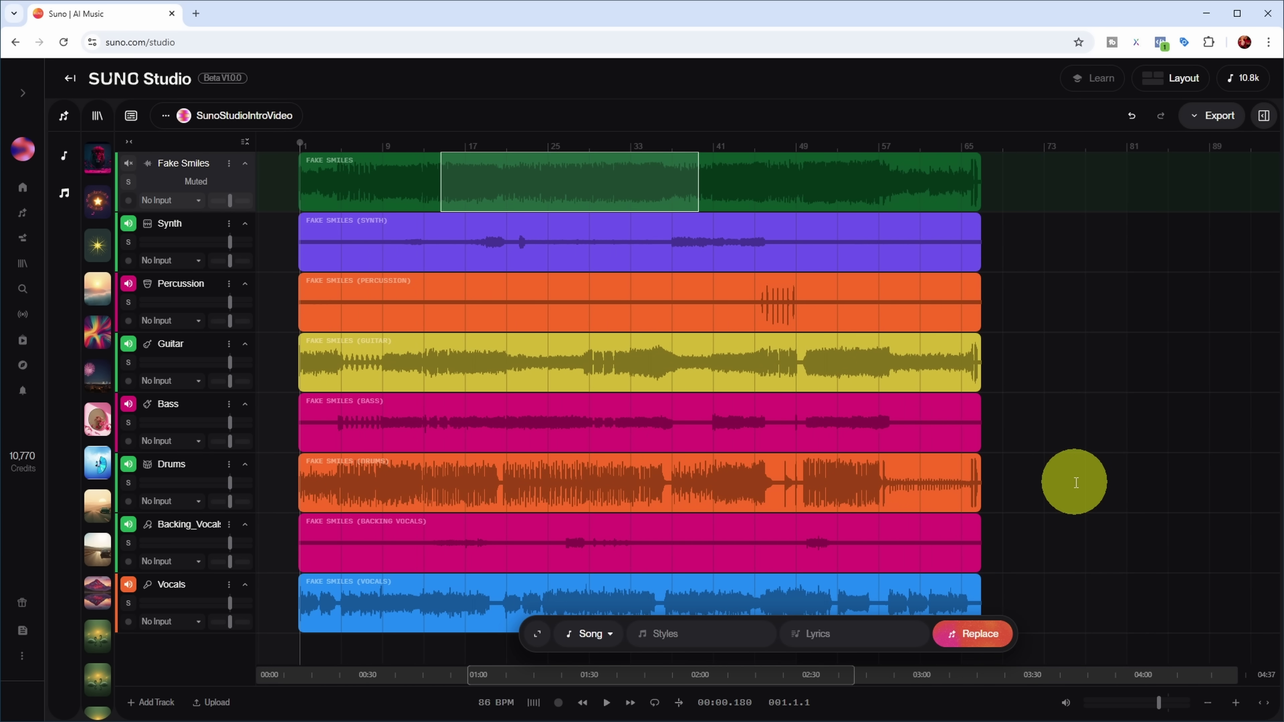
{"action": "left_click", "coordinate": [246, 142]}
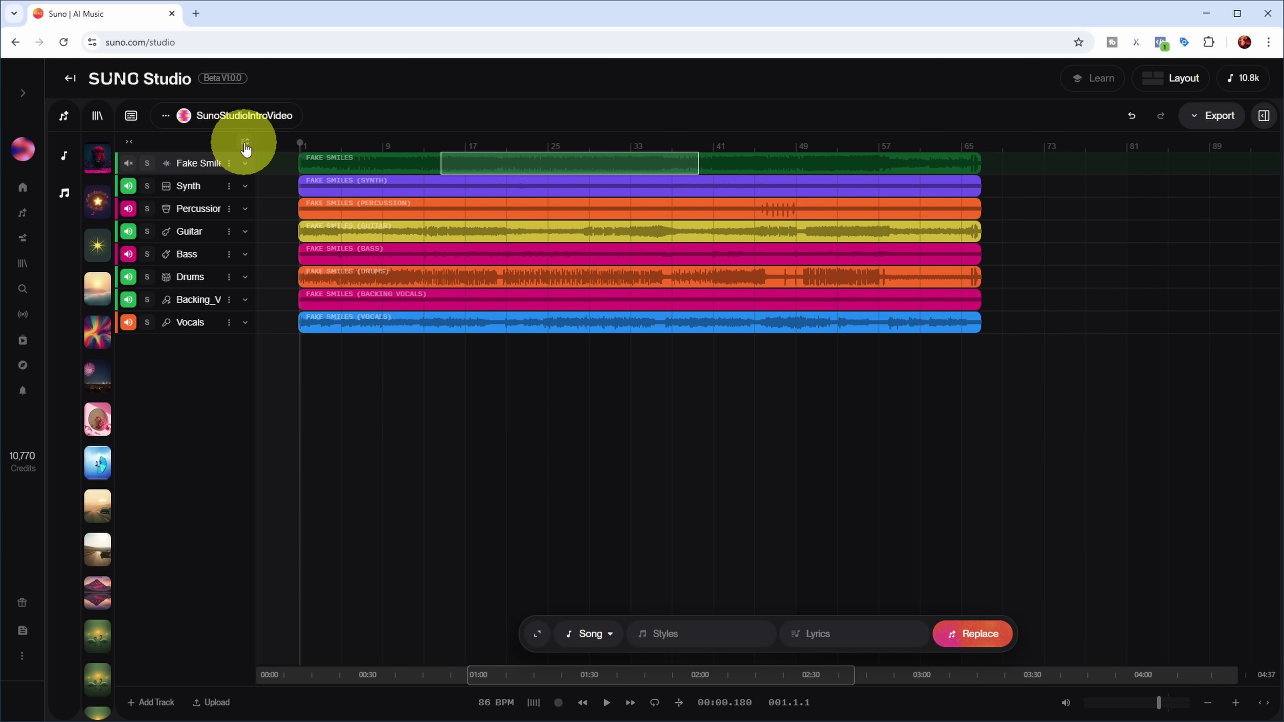
{"action": "left_click", "coordinate": [246, 143]}
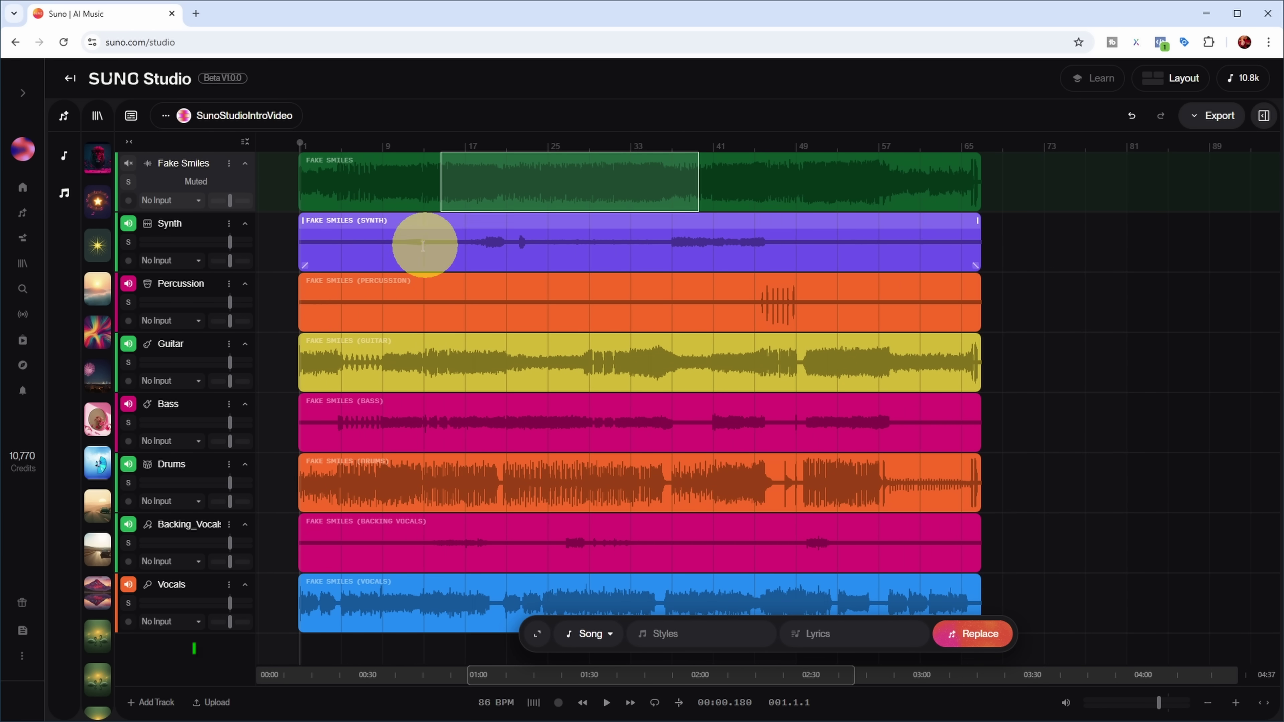
{"action": "left_click", "coordinate": [161, 205]}
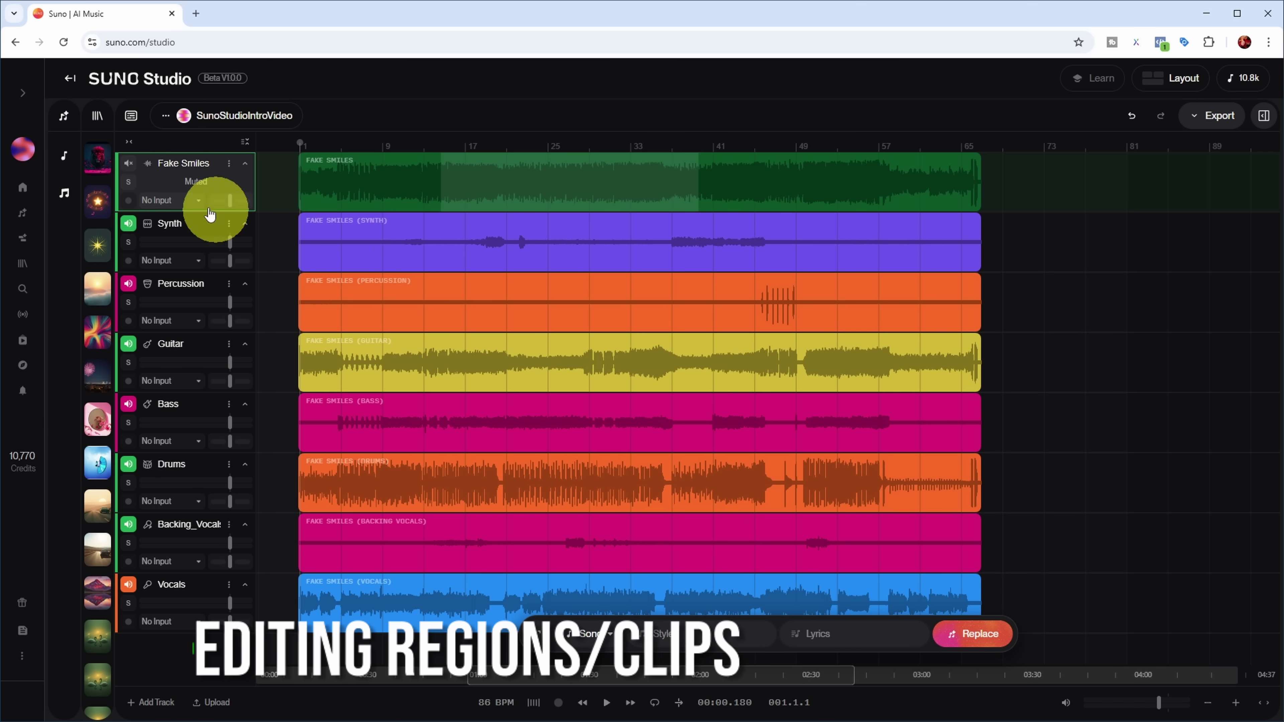
Unmute and solo Fake Smiles, try moving its clip, then undo the move
{"action": "left_click", "coordinate": [126, 166]}
{"action": "left_click", "coordinate": [129, 181]}
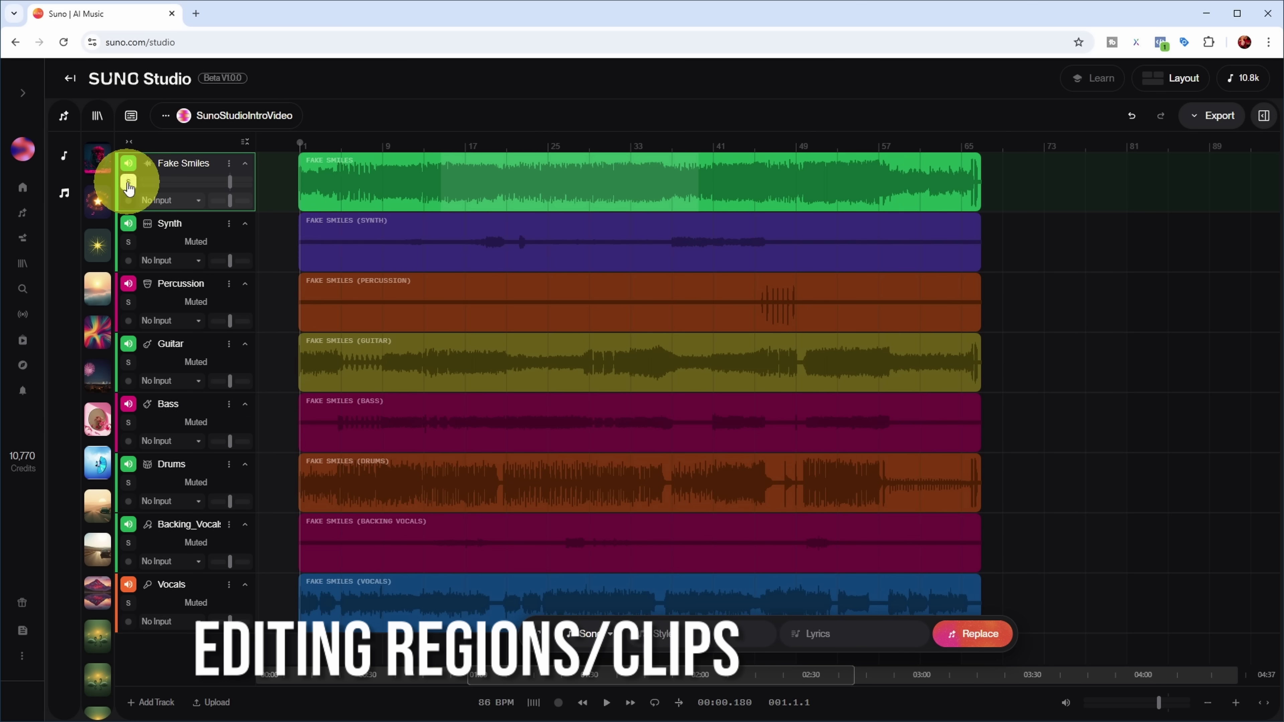
{"action": "left_click", "coordinate": [338, 162]}
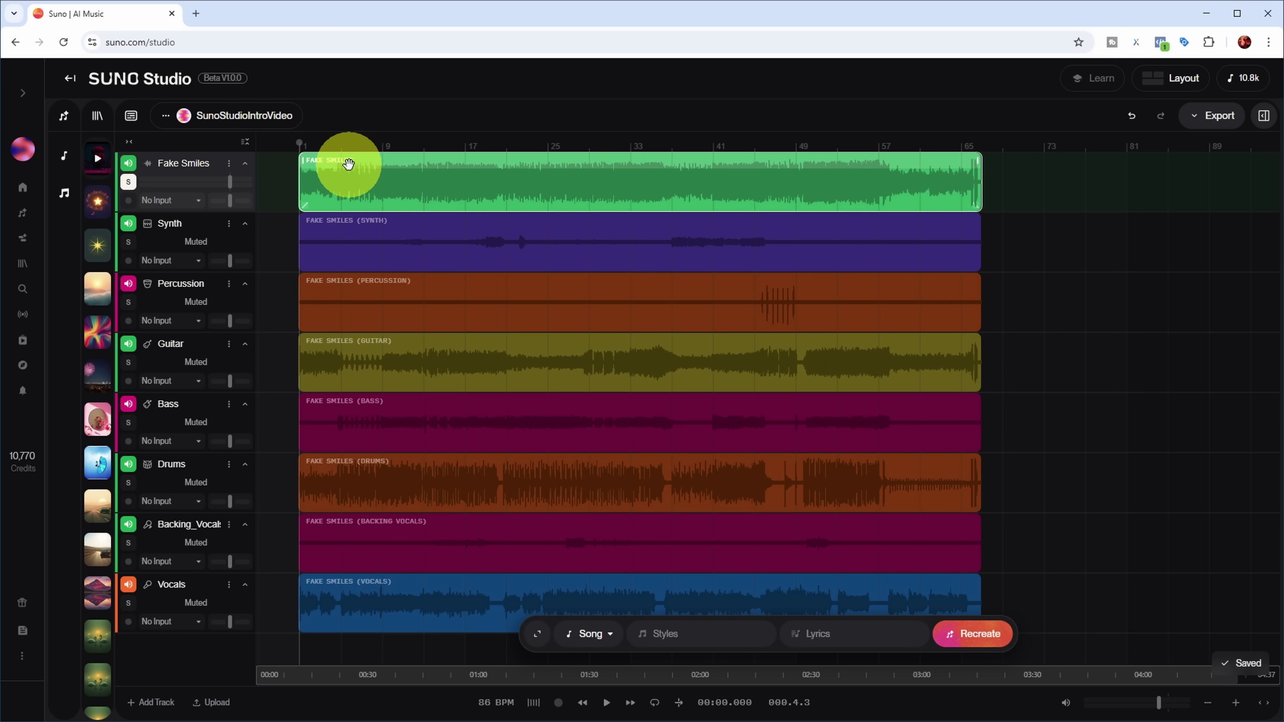
{"action": "left_click_drag", "start_coordinate": [352, 164], "coordinate": [533, 172]}
{"action": "left_click", "coordinate": [600, 248]}
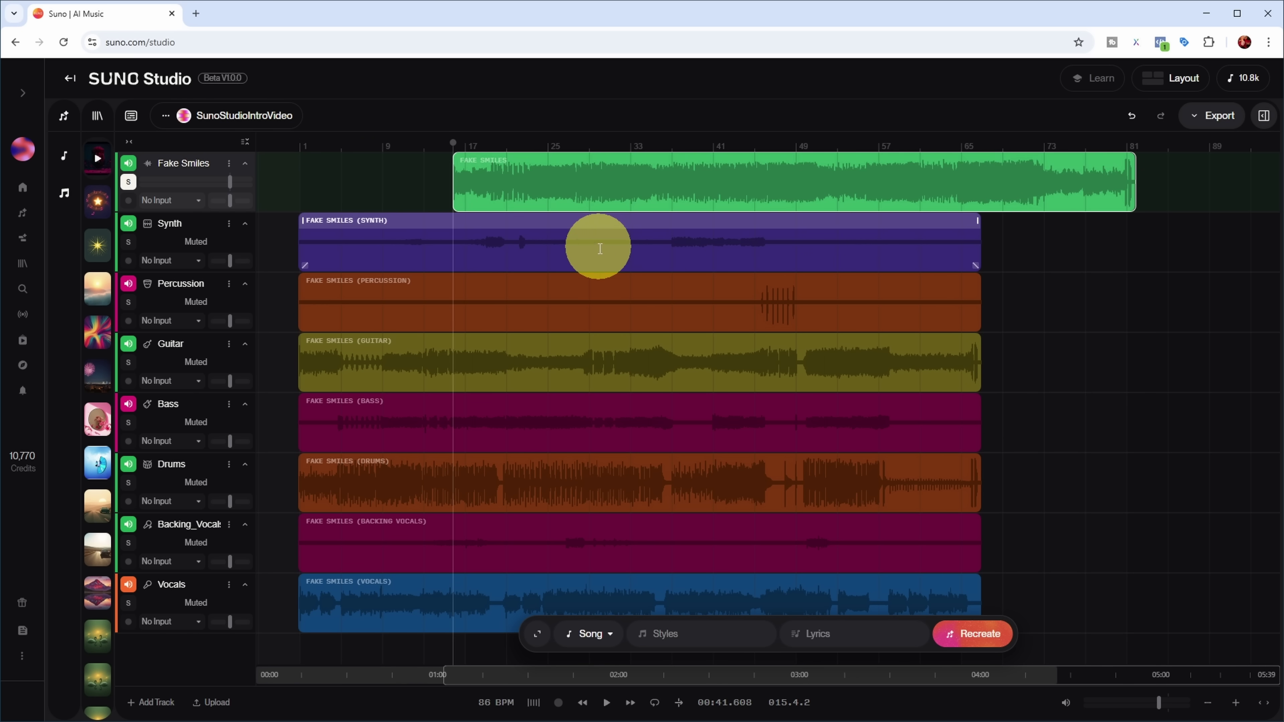
{"action": "left_click", "coordinate": [1132, 115]}
Trim the Fake Smiles clip to roughly bars 20–34 and play it back
{"action": "left_click", "coordinate": [324, 192]}
{"action": "left_click_drag", "start_coordinate": [298, 160], "coordinate": [496, 163]}
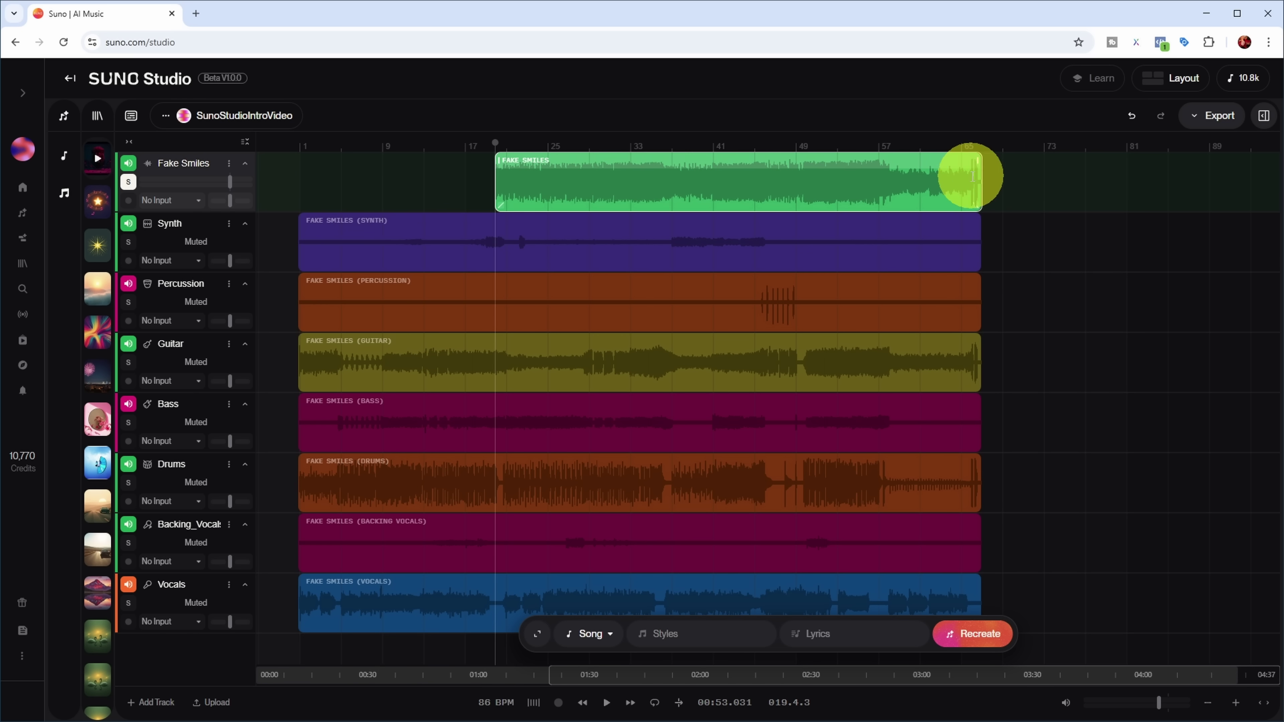
{"action": "left_click_drag", "start_coordinate": [980, 167], "coordinate": [599, 203]}
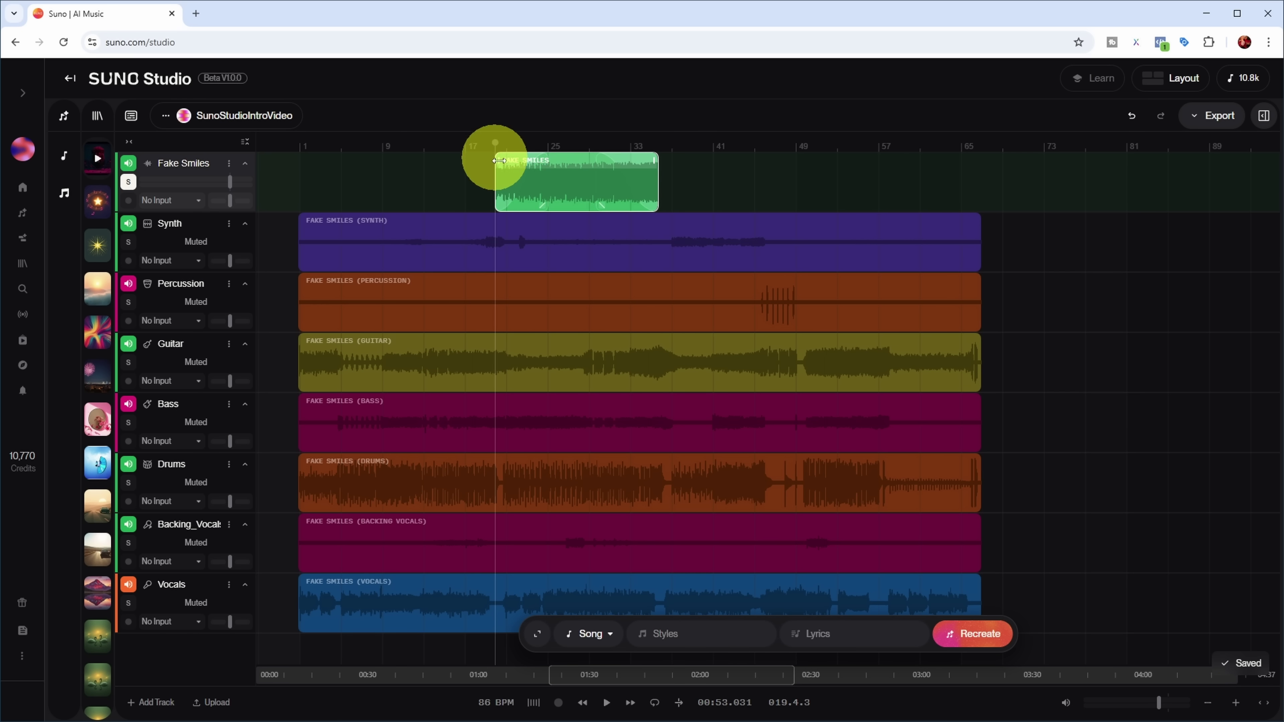
{"action": "key", "text": "space"}
{"action": "left_click", "coordinate": [552, 223]}
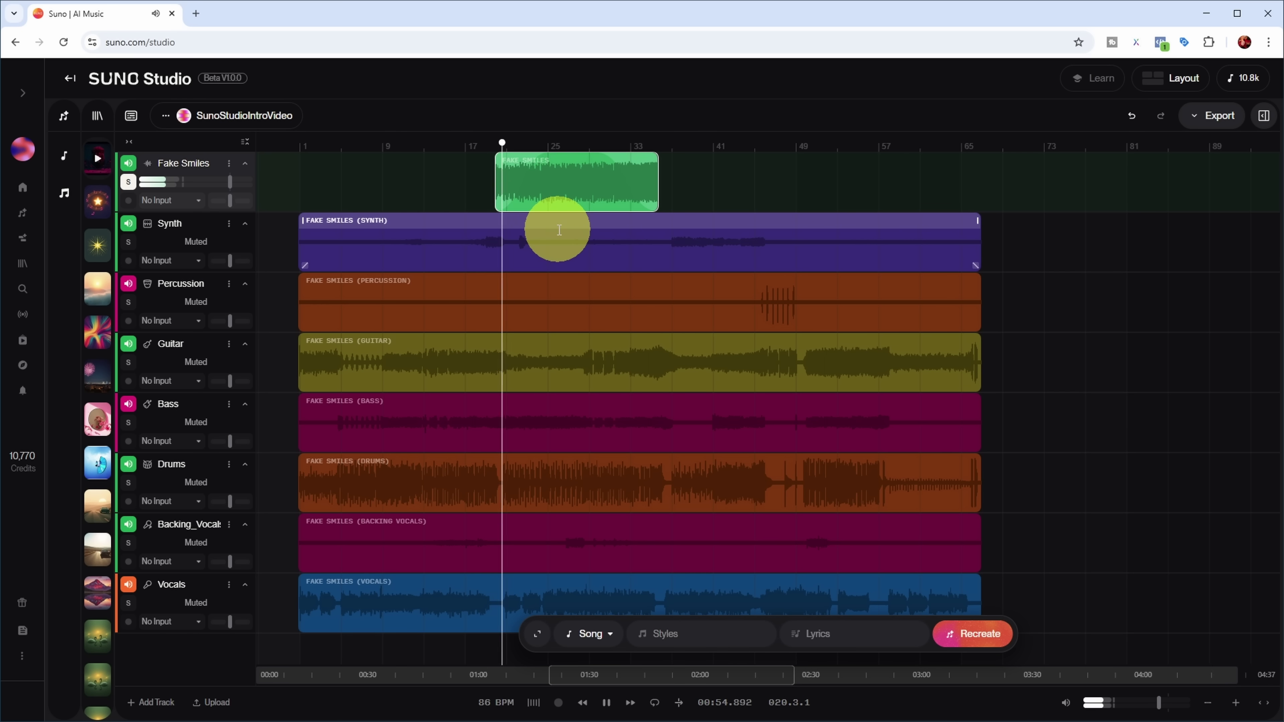
{"action": "left_click", "coordinate": [554, 178]}
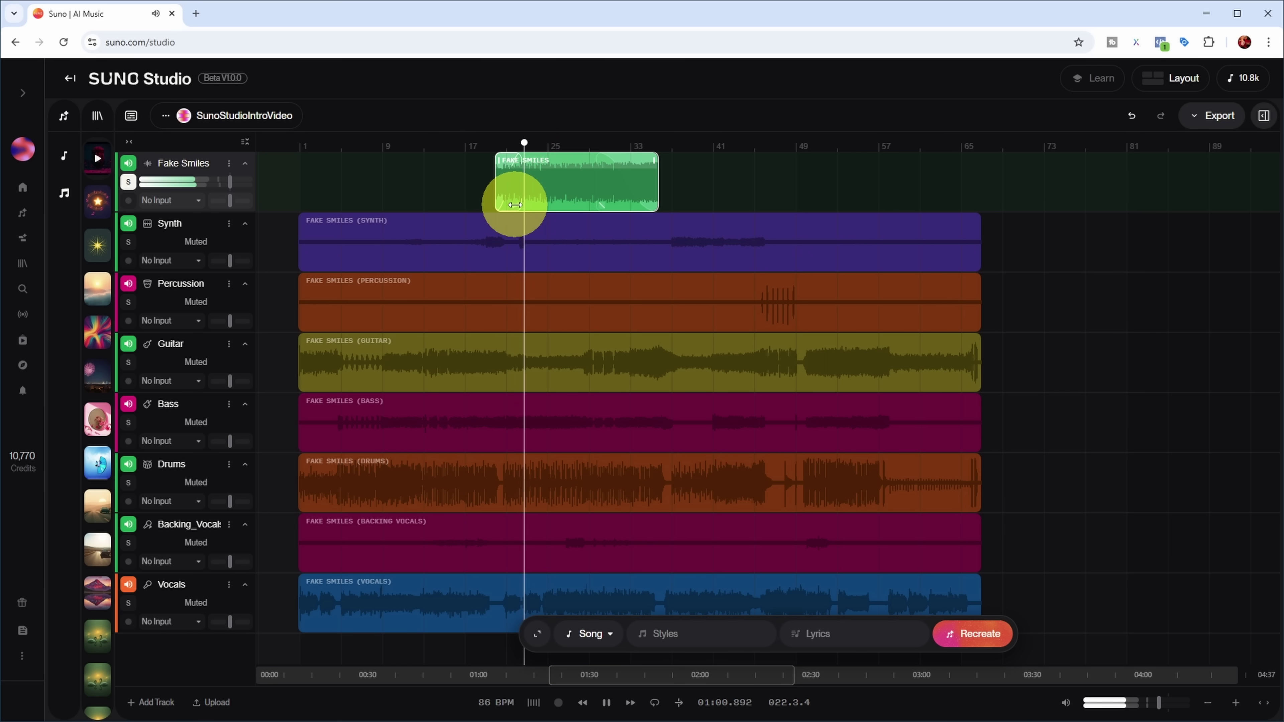
{"action": "key", "text": "space"}
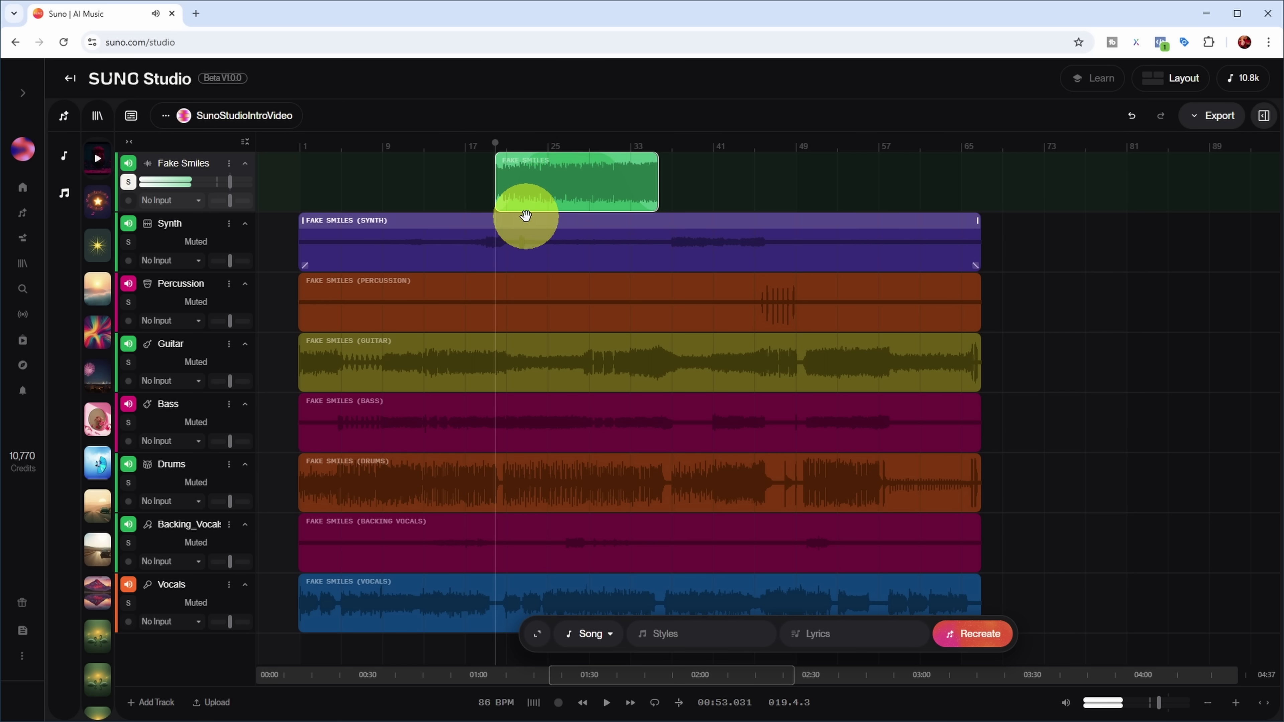
Duplicate the trimmed clip, move the copy to start near bar 46, and open its settings
{"action": "right_click", "coordinate": [606, 165]}
{"action": "left_click", "coordinate": [669, 291]}
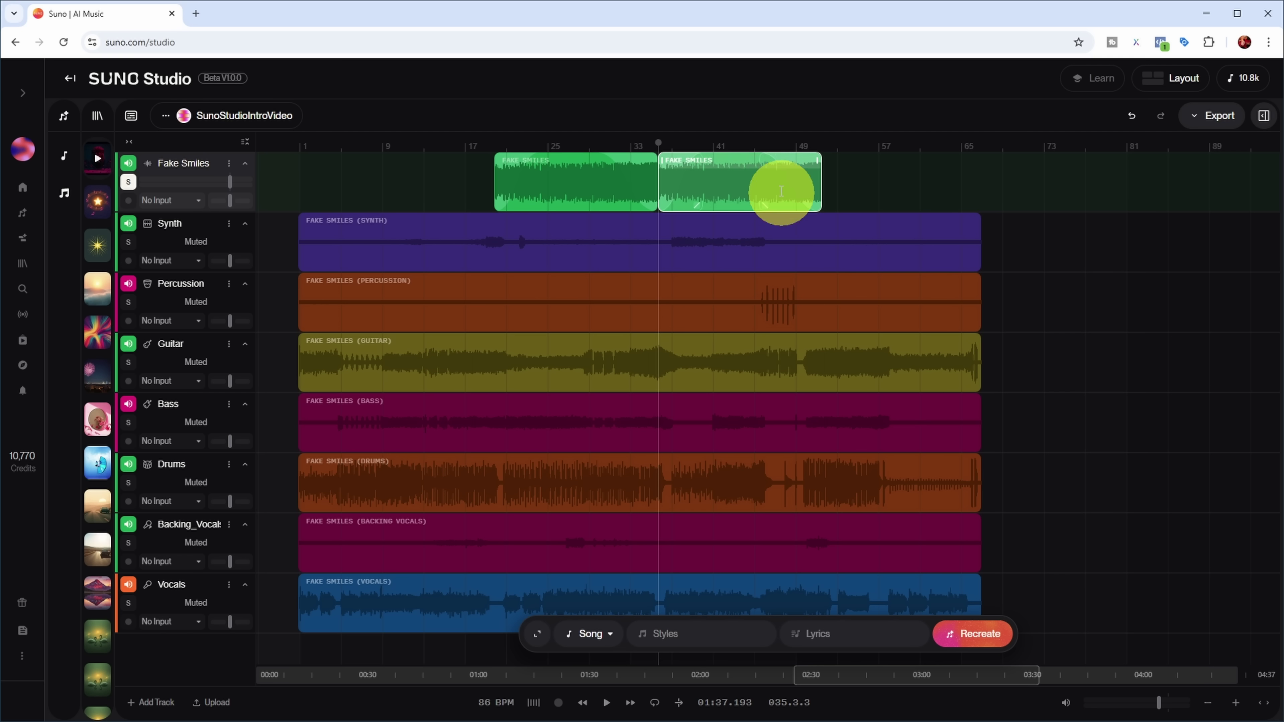
{"action": "left_click_drag", "start_coordinate": [741, 160], "coordinate": [840, 161]}
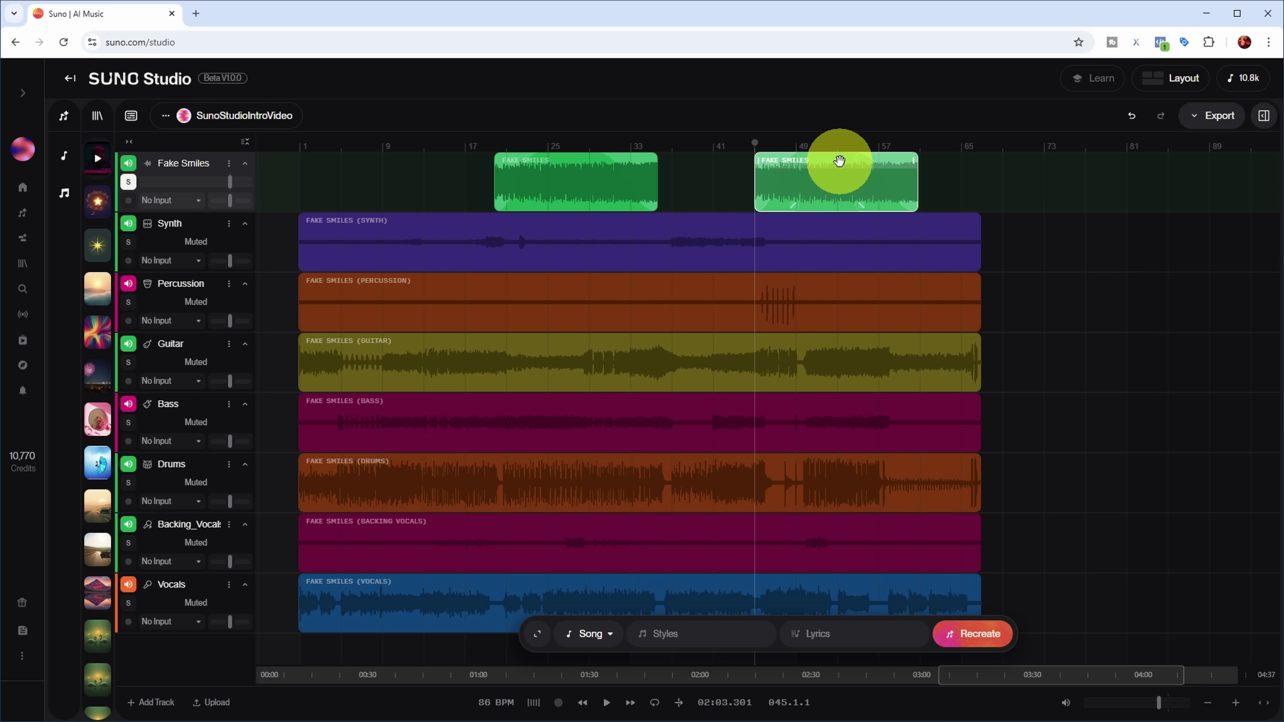
{"action": "left_click", "coordinate": [1264, 116]}
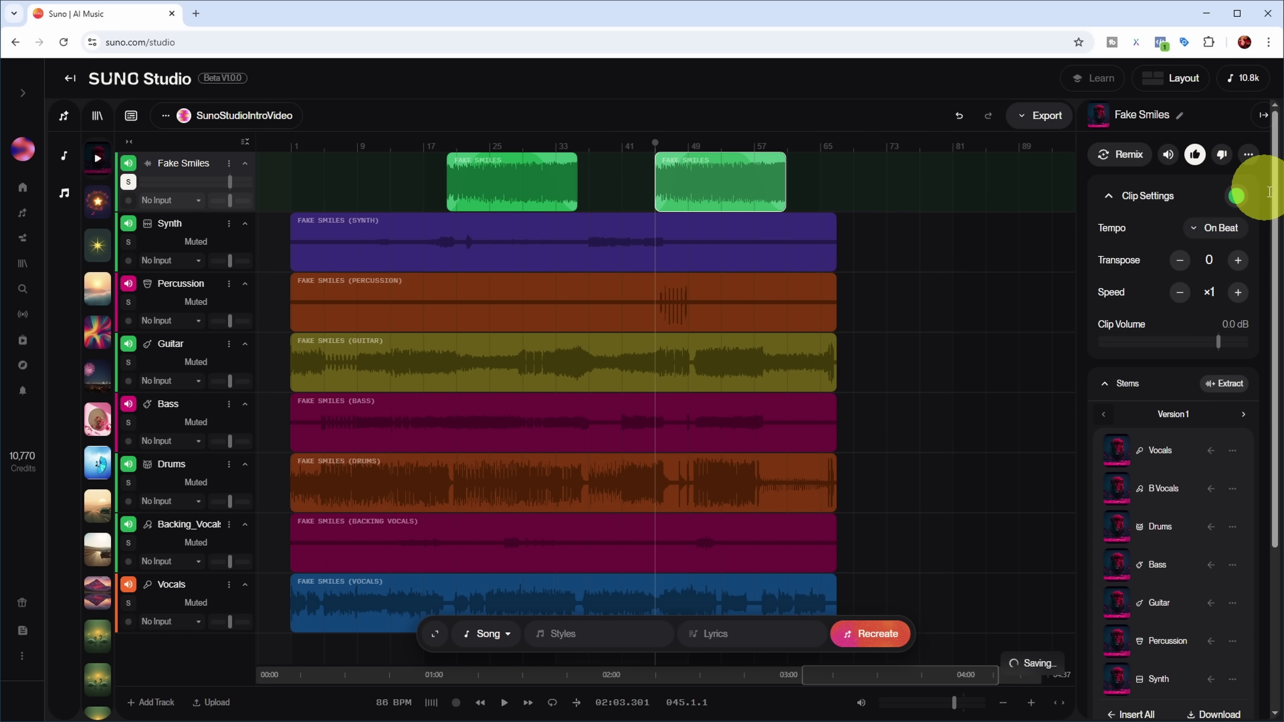
Colour the copied Fake Smiles clip magenta
{"action": "left_click", "coordinate": [1237, 196]}
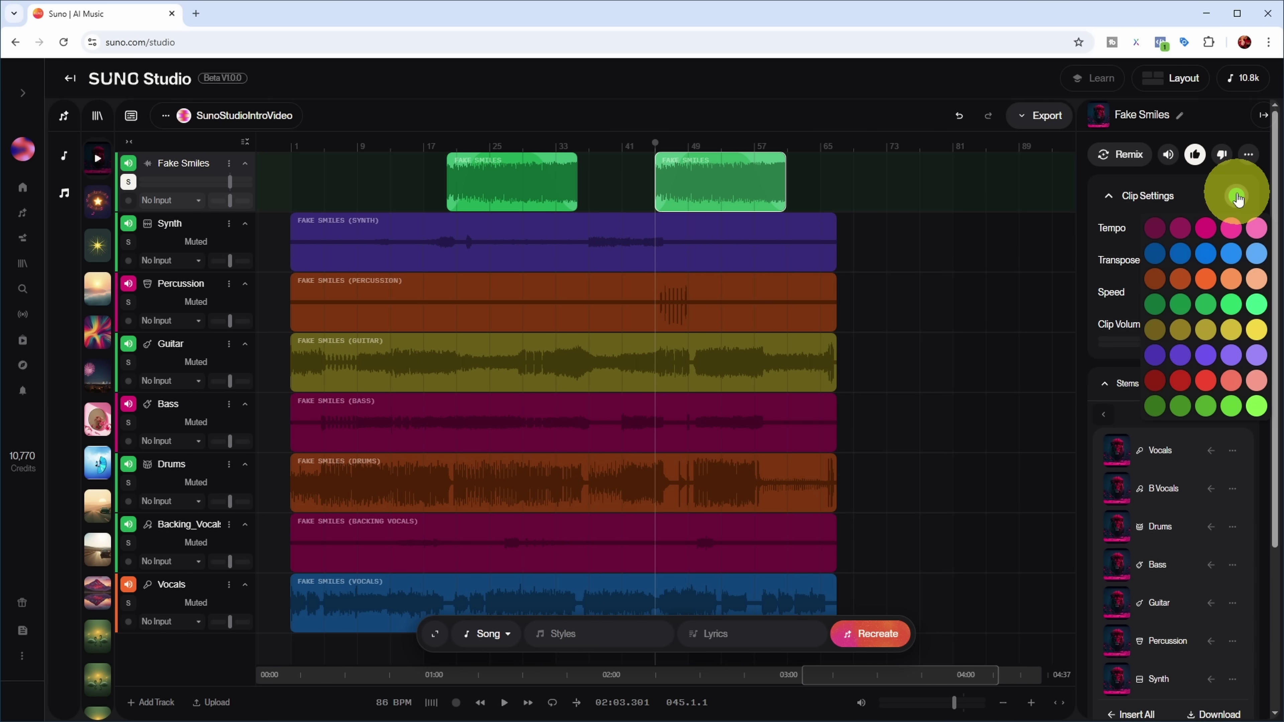
{"action": "left_click", "coordinate": [1206, 228]}
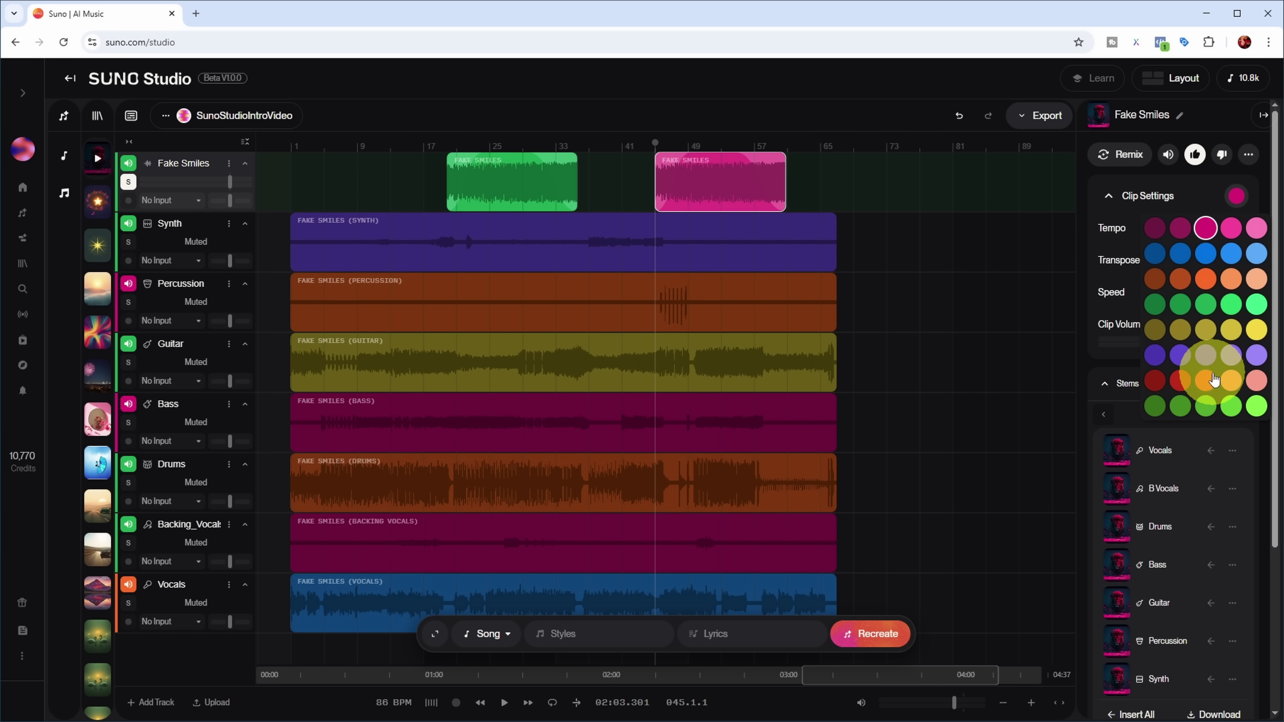
{"action": "left_click", "coordinate": [1108, 196]}
{"action": "left_click", "coordinate": [1109, 196]}
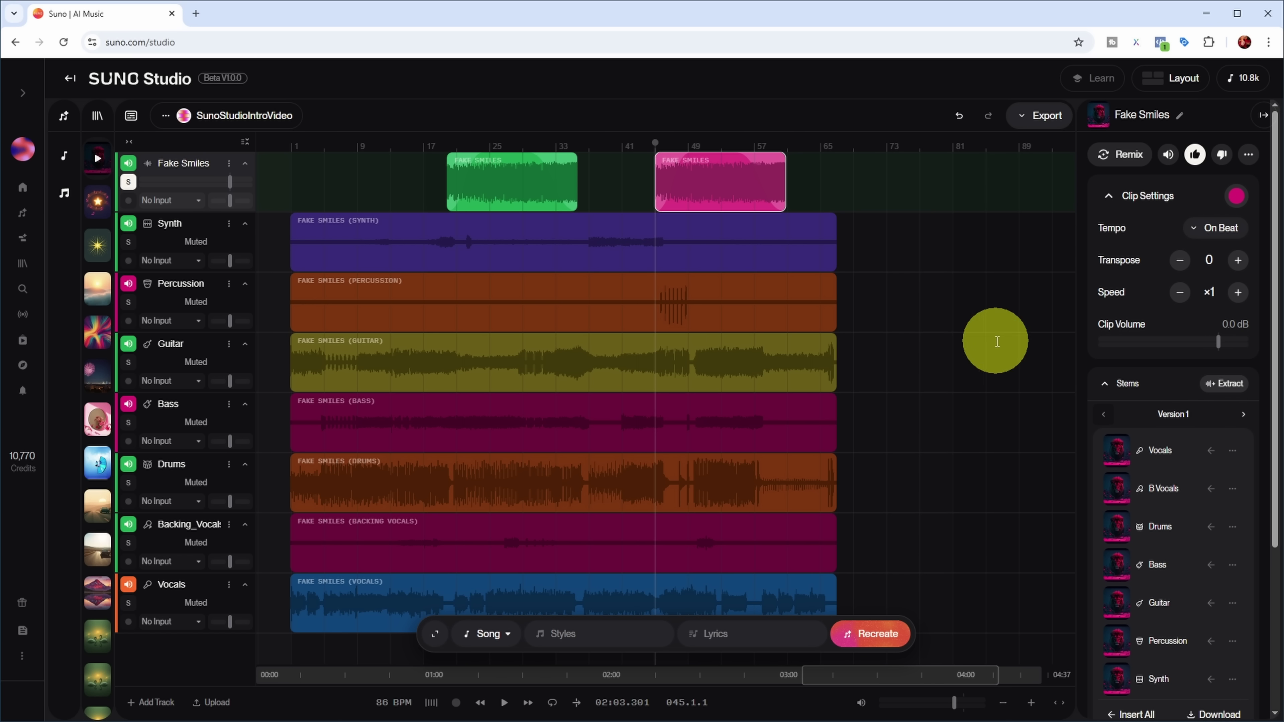
Undo the colour, move, duplicate and trim changes, then mute the original Fake Smiles track
{"action": "left_click", "coordinate": [960, 120]}
{"action": "left_click", "coordinate": [960, 120]}
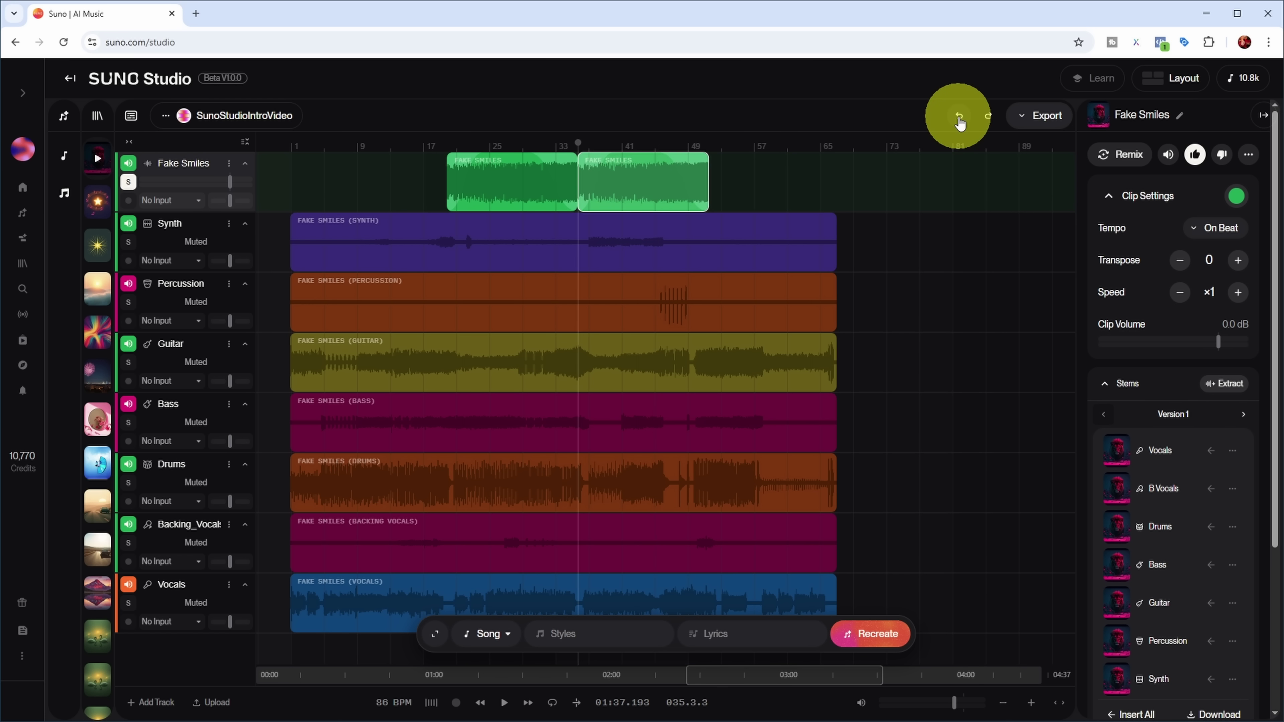
{"action": "left_click", "coordinate": [959, 119]}
{"action": "left_click", "coordinate": [960, 120]}
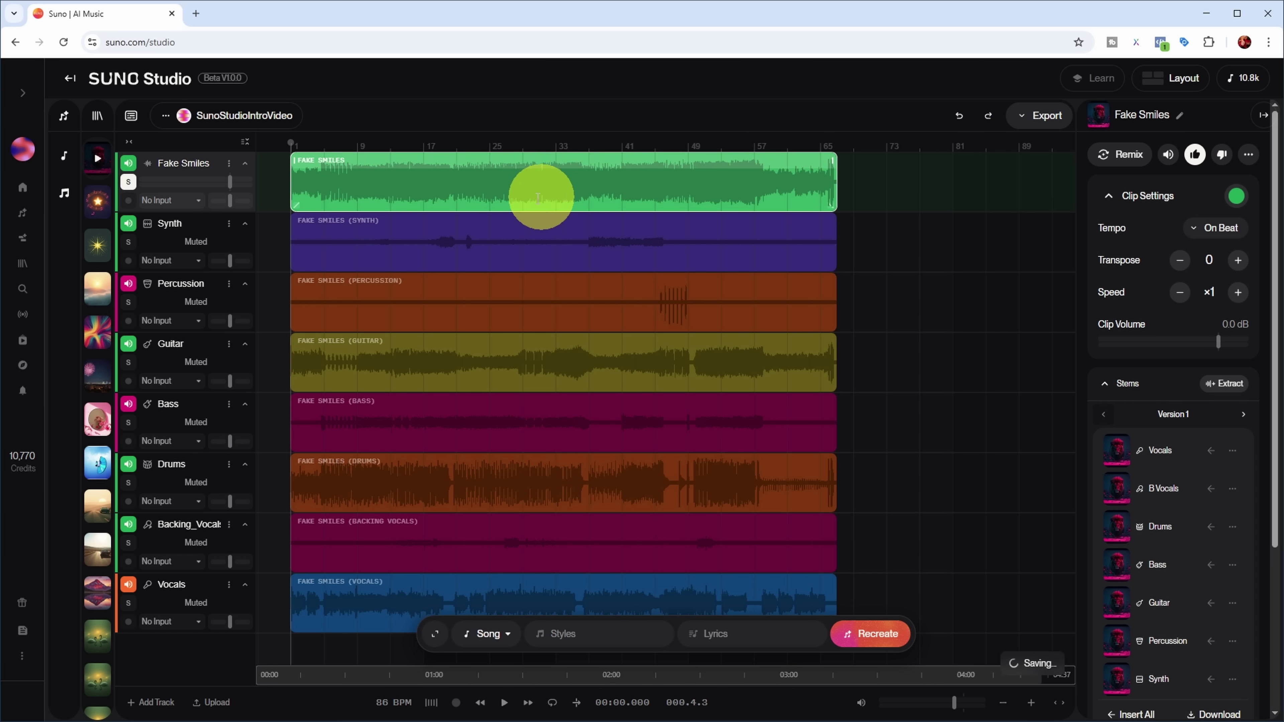
{"action": "left_click", "coordinate": [129, 163]}
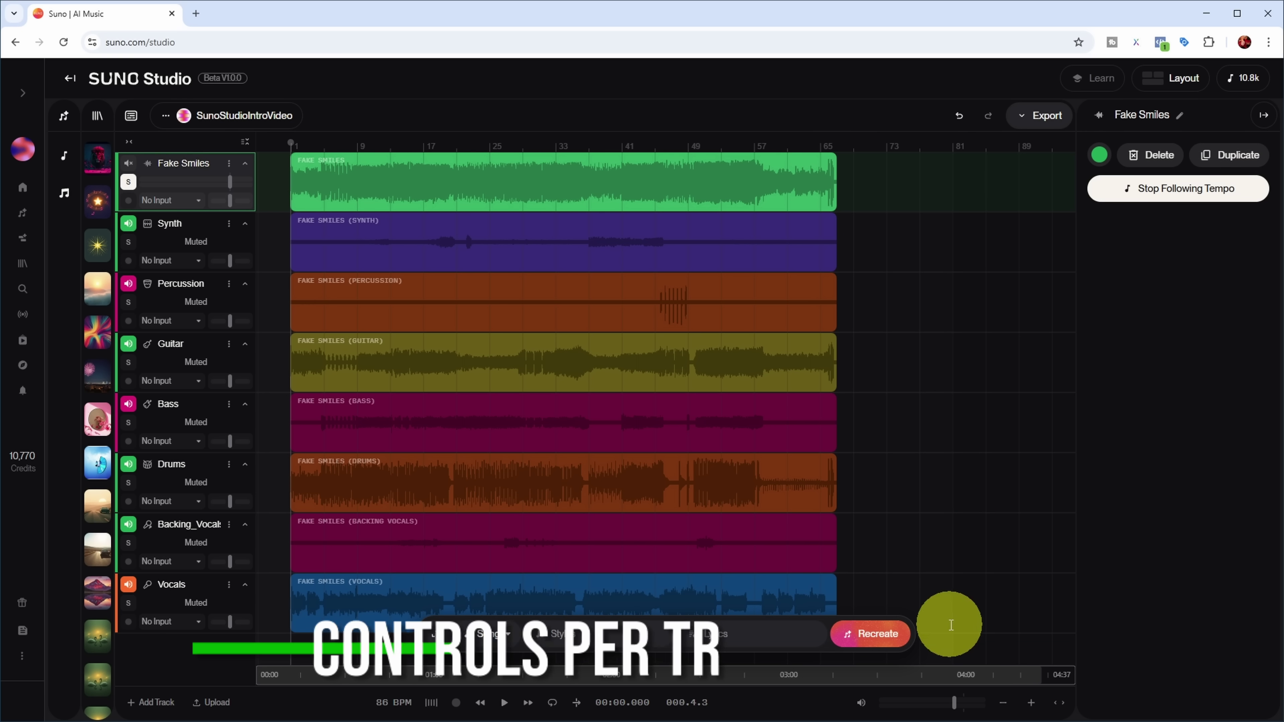
Take Fake Smiles out of solo, solo the Synth stem and play from around bar 37
{"action": "left_click", "coordinate": [1264, 116]}
{"action": "left_click", "coordinate": [129, 182]}
{"action": "left_click", "coordinate": [397, 234]}
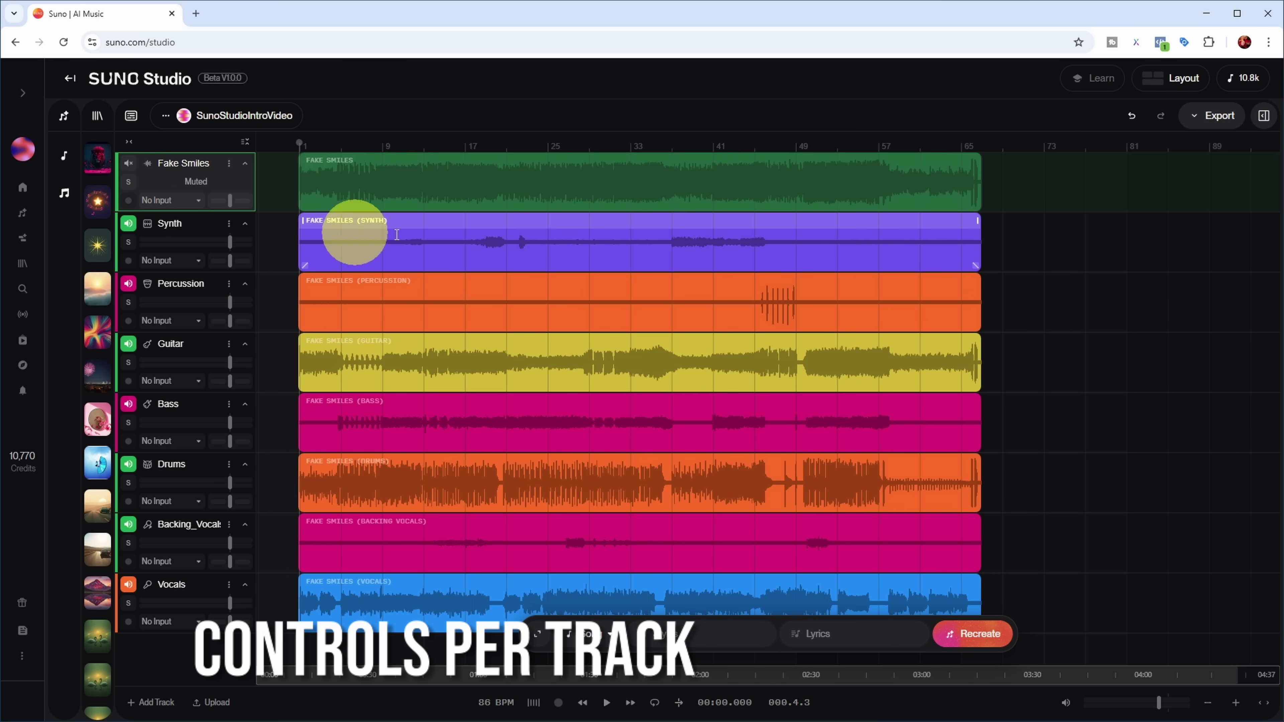
{"action": "left_click", "coordinate": [631, 299]}
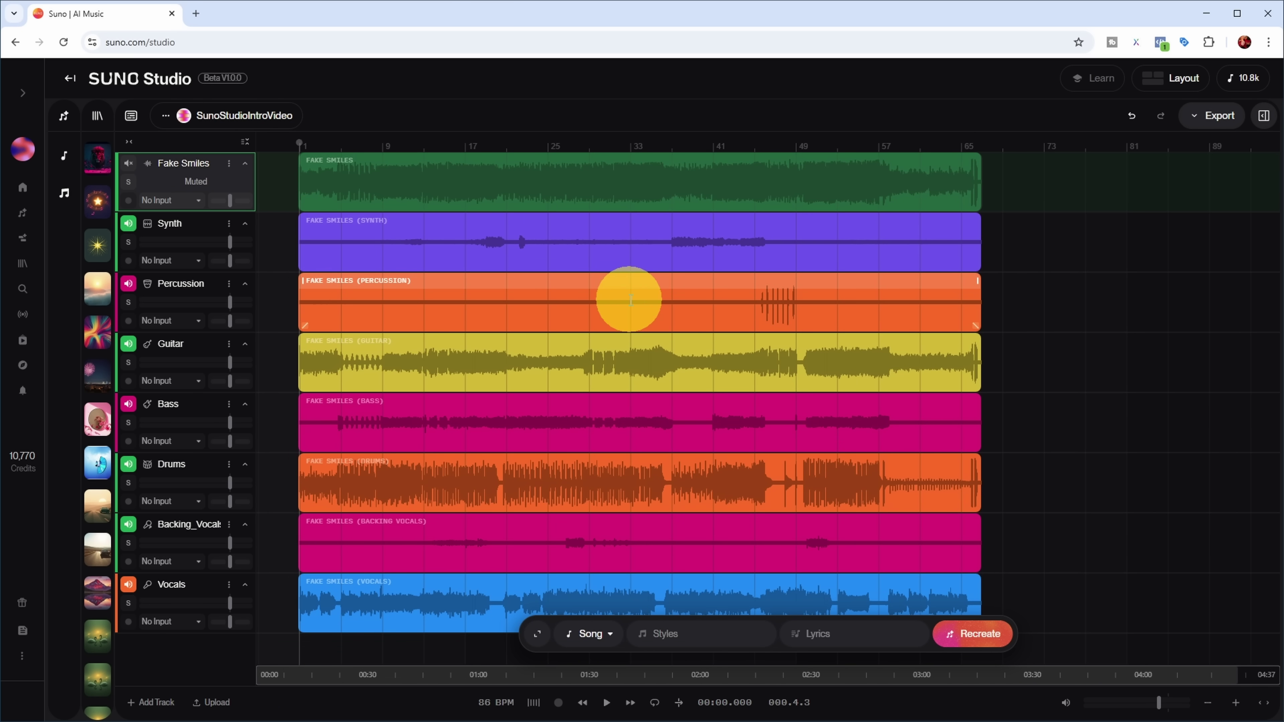
{"action": "left_click", "coordinate": [129, 241]}
{"action": "left_click", "coordinate": [669, 147]}
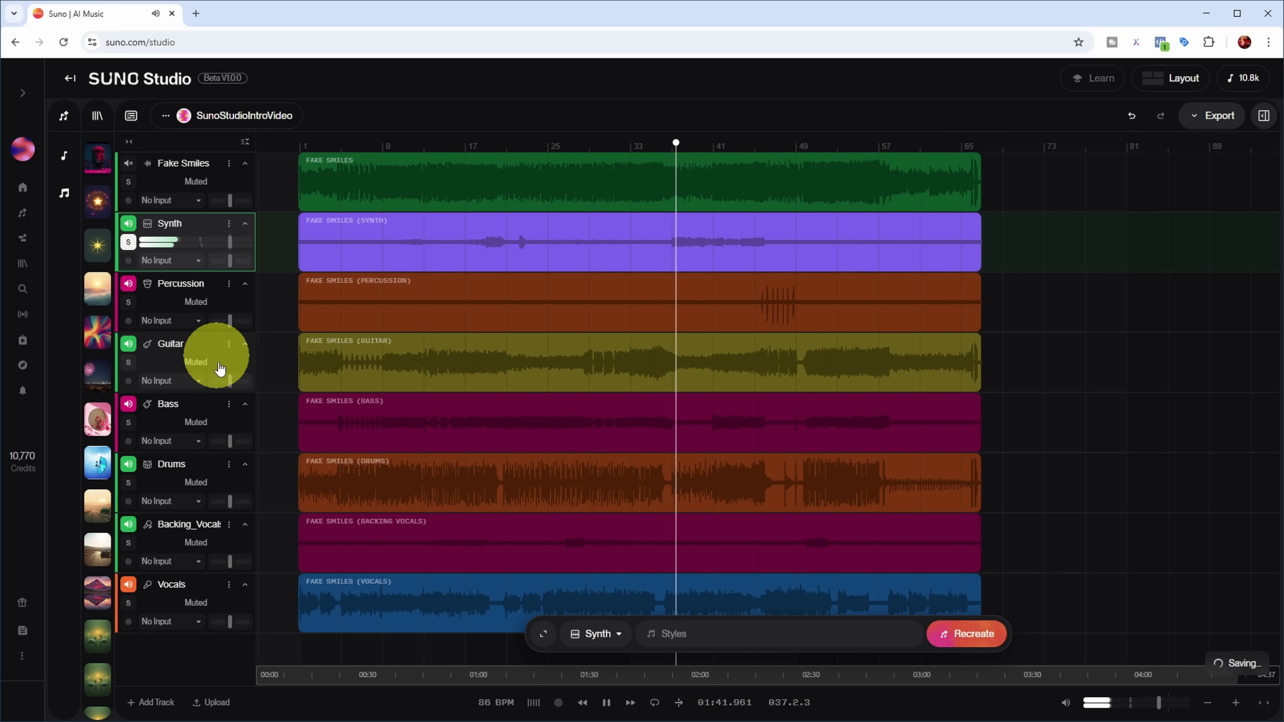
Solo Percussion, Guitar, Bass, Drums and Vocals in turn, clear the solo, and return to the start
{"action": "left_click", "coordinate": [128, 302]}
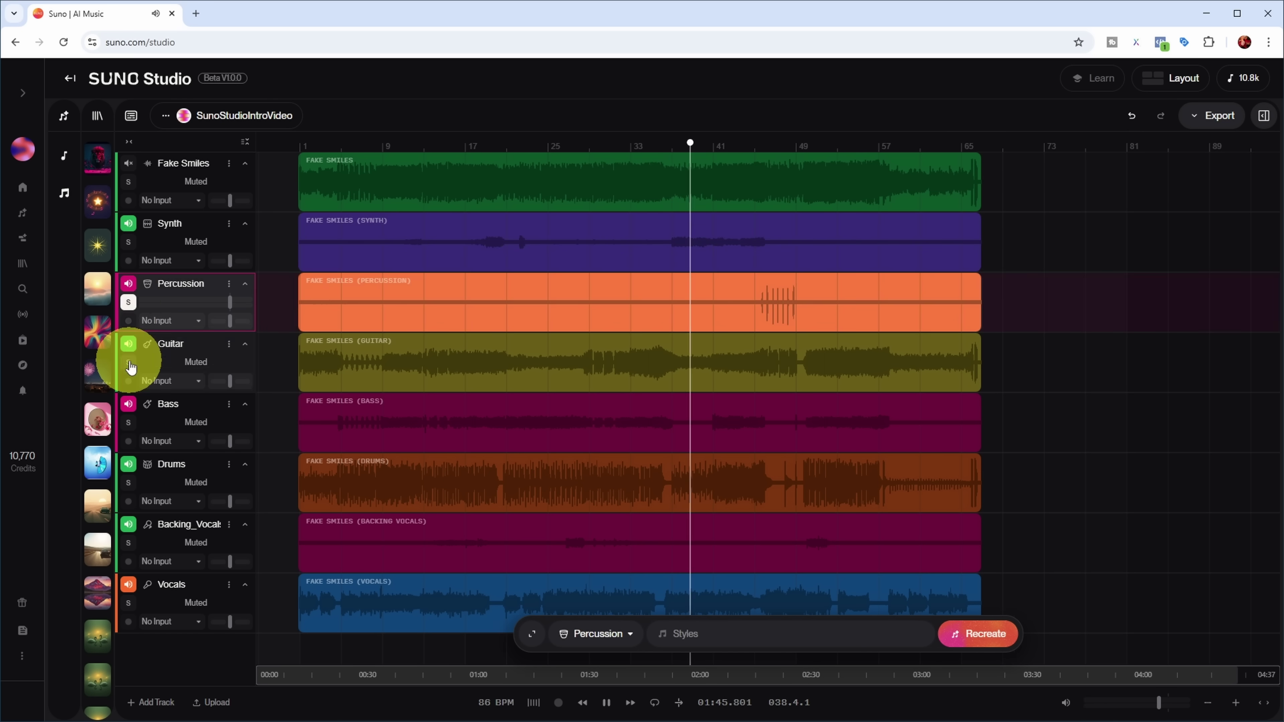
{"action": "left_click", "coordinate": [129, 362]}
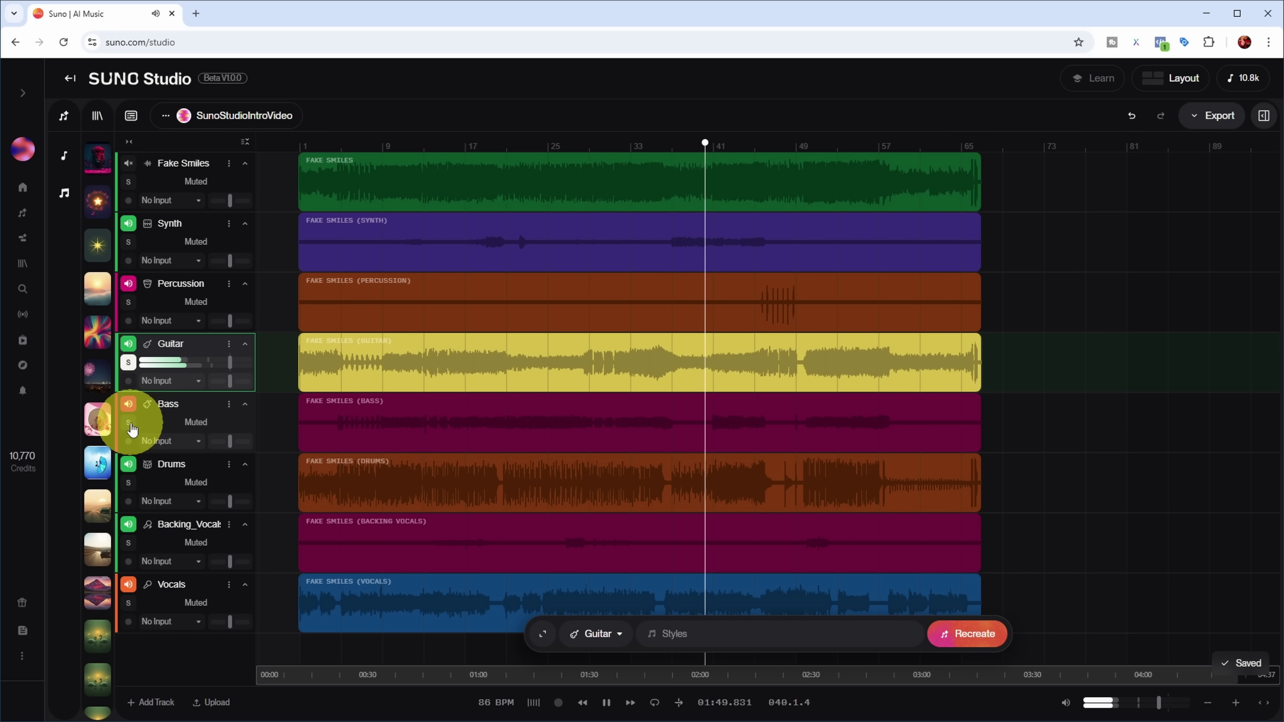
{"action": "left_click", "coordinate": [128, 423]}
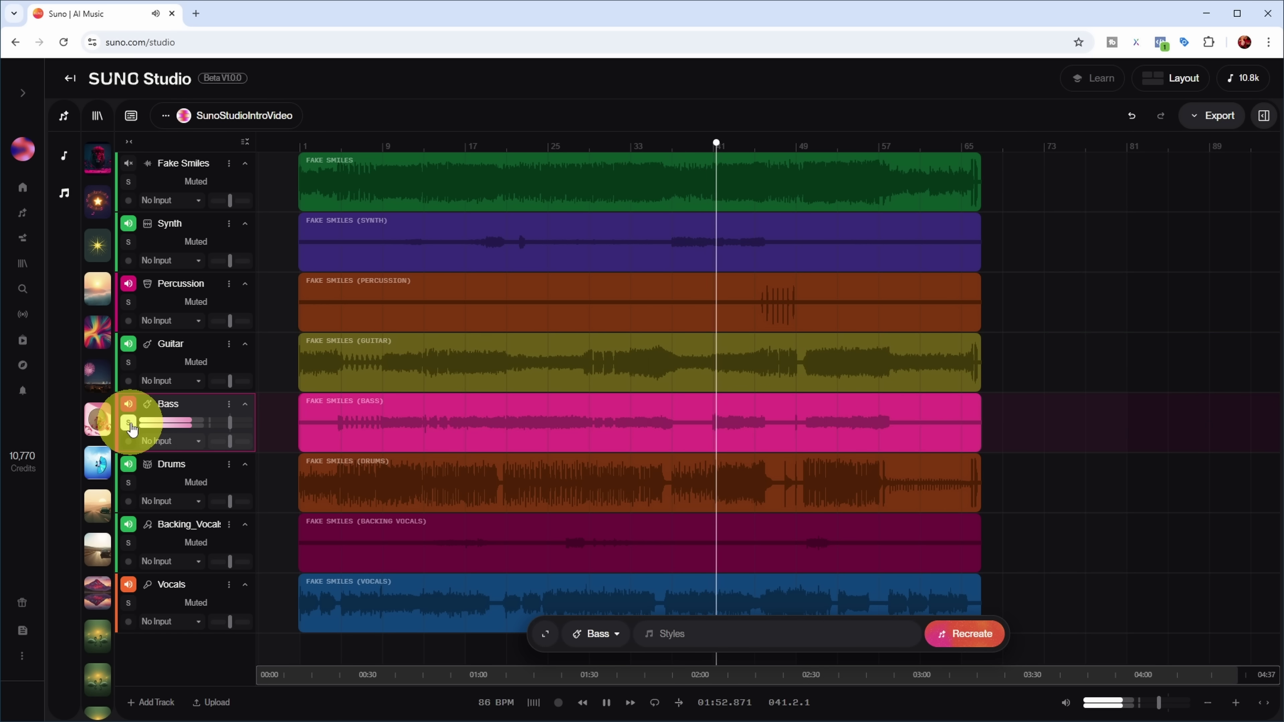
{"action": "left_click", "coordinate": [129, 486]}
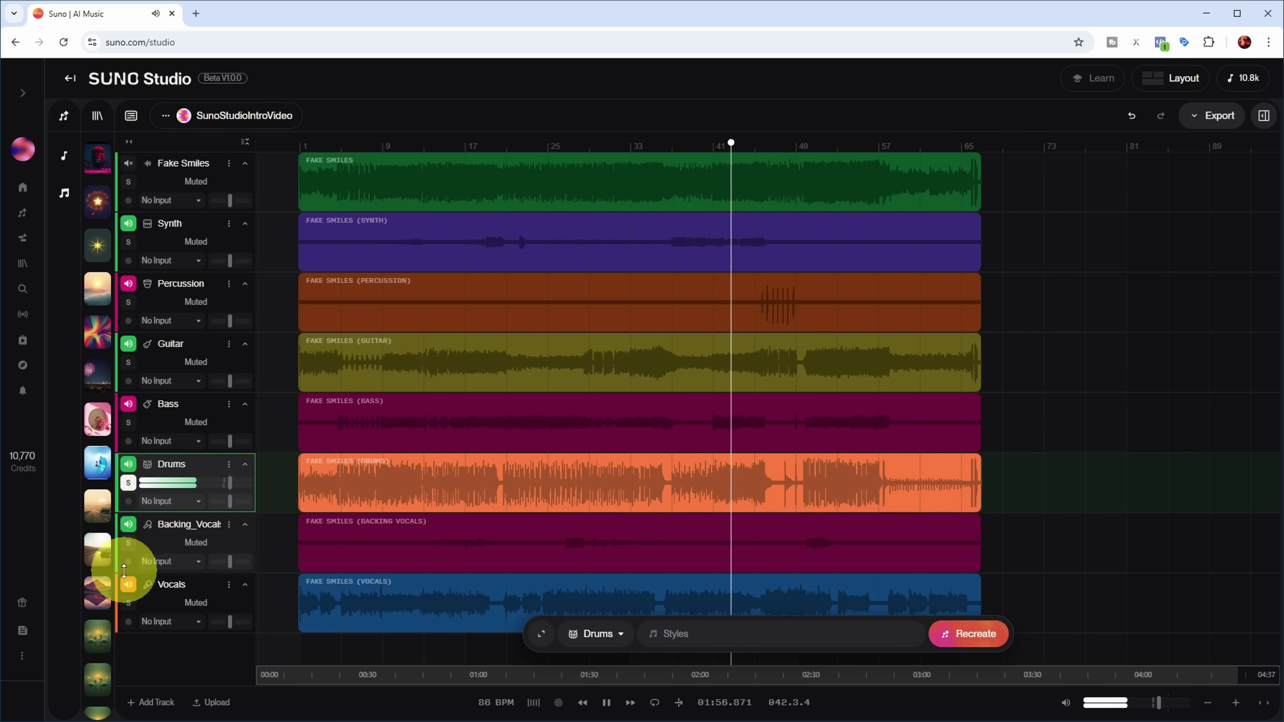
{"action": "left_click", "coordinate": [129, 605]}
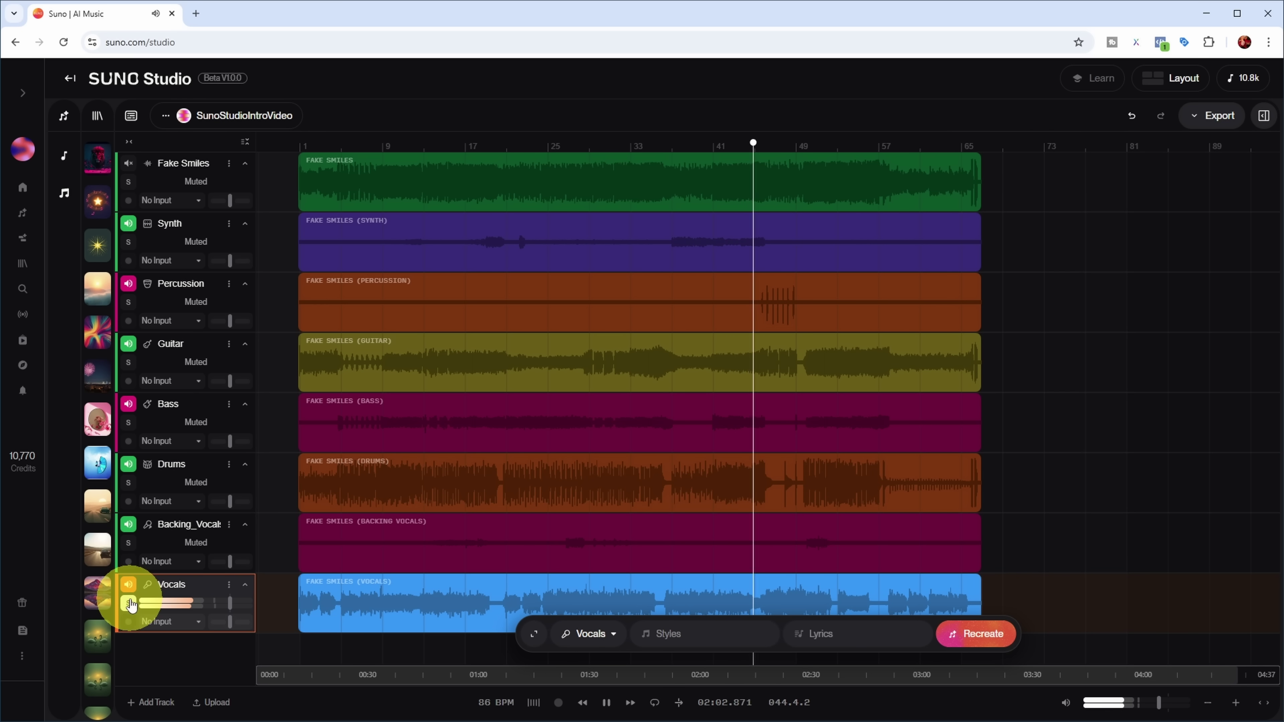
{"action": "left_click", "coordinate": [129, 603]}
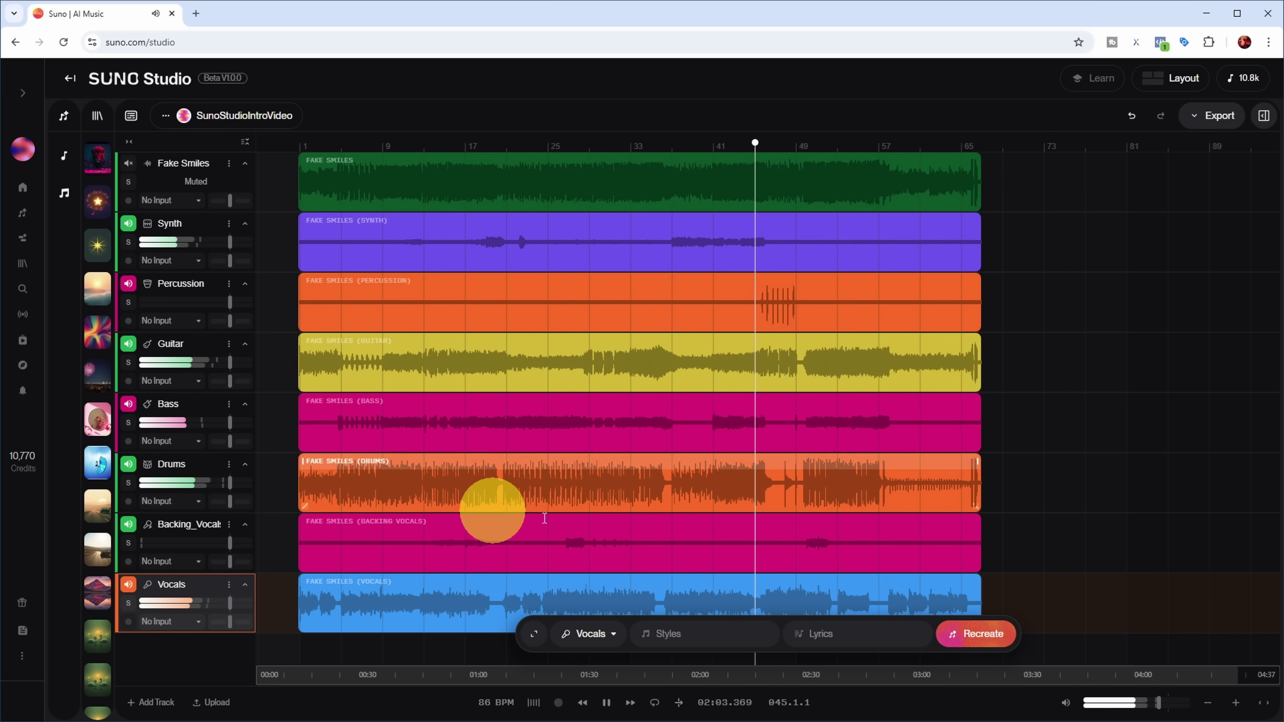
{"action": "left_click", "coordinate": [606, 704]}
{"action": "left_click", "coordinate": [310, 147]}
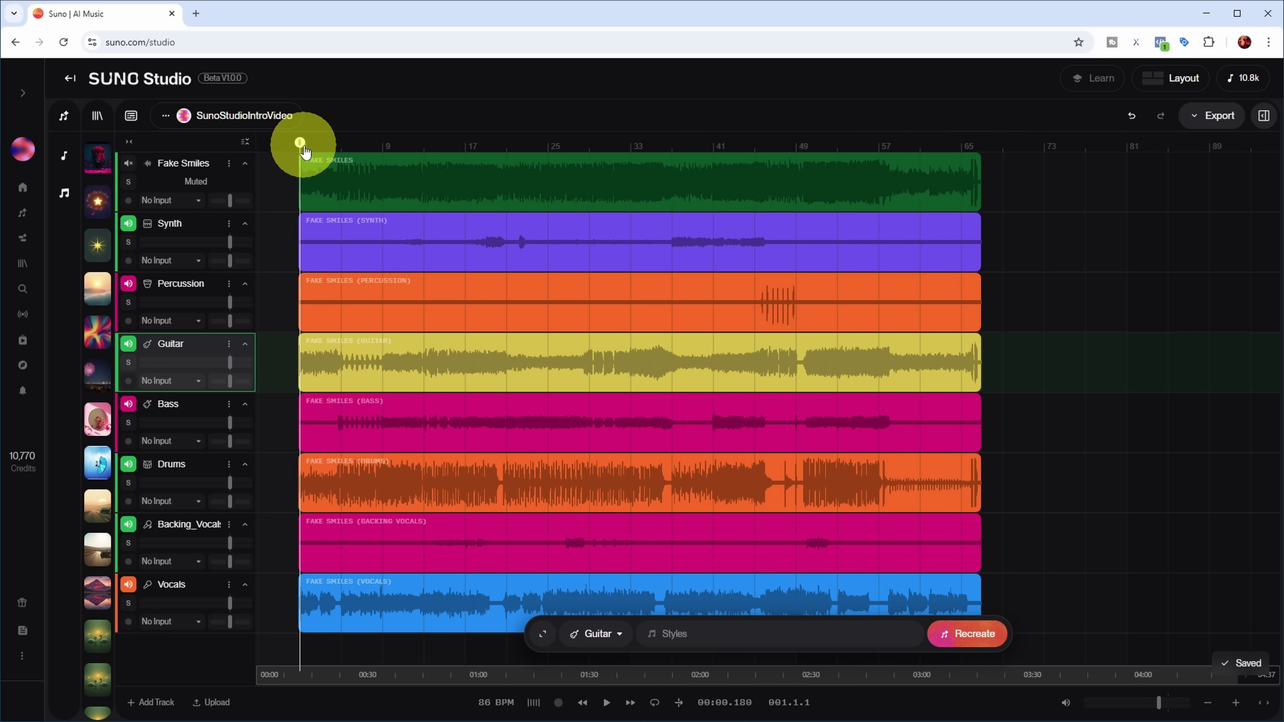
Solo Guitar, drop its volume to -6 dB then reset to 0 dB, and pan it fully right
{"action": "left_click", "coordinate": [128, 362]}
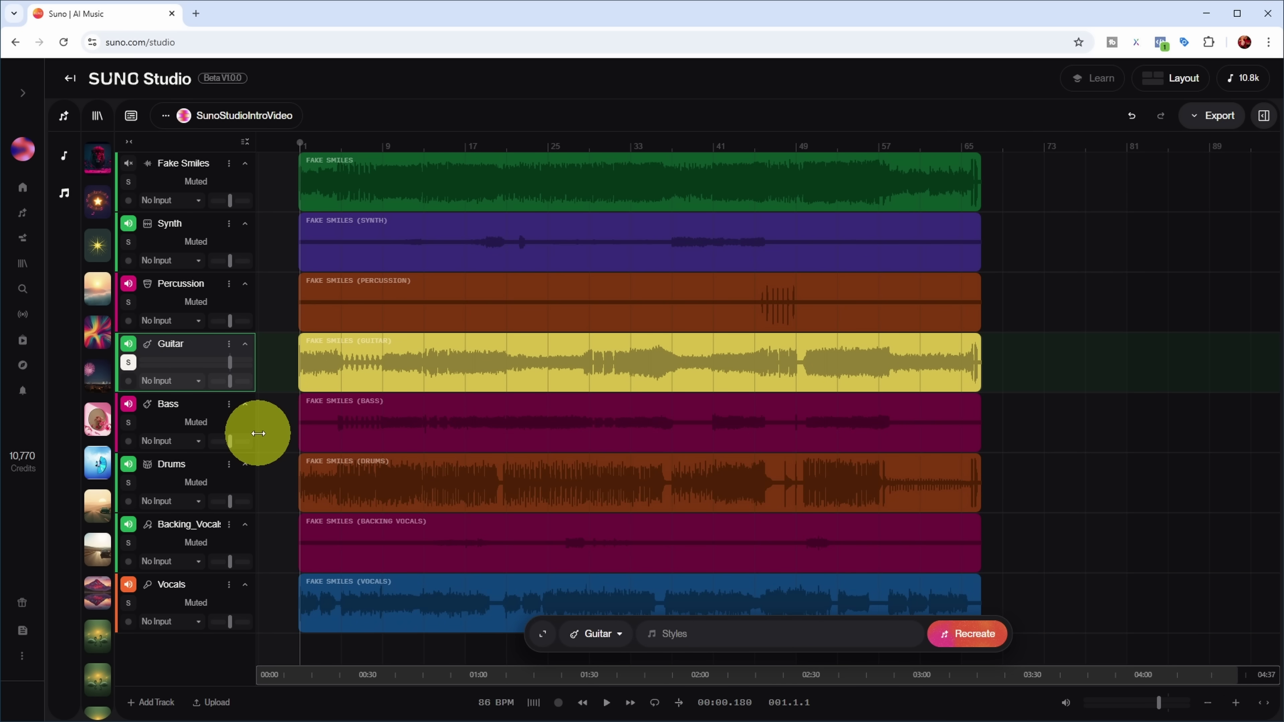
{"action": "key", "text": "space"}
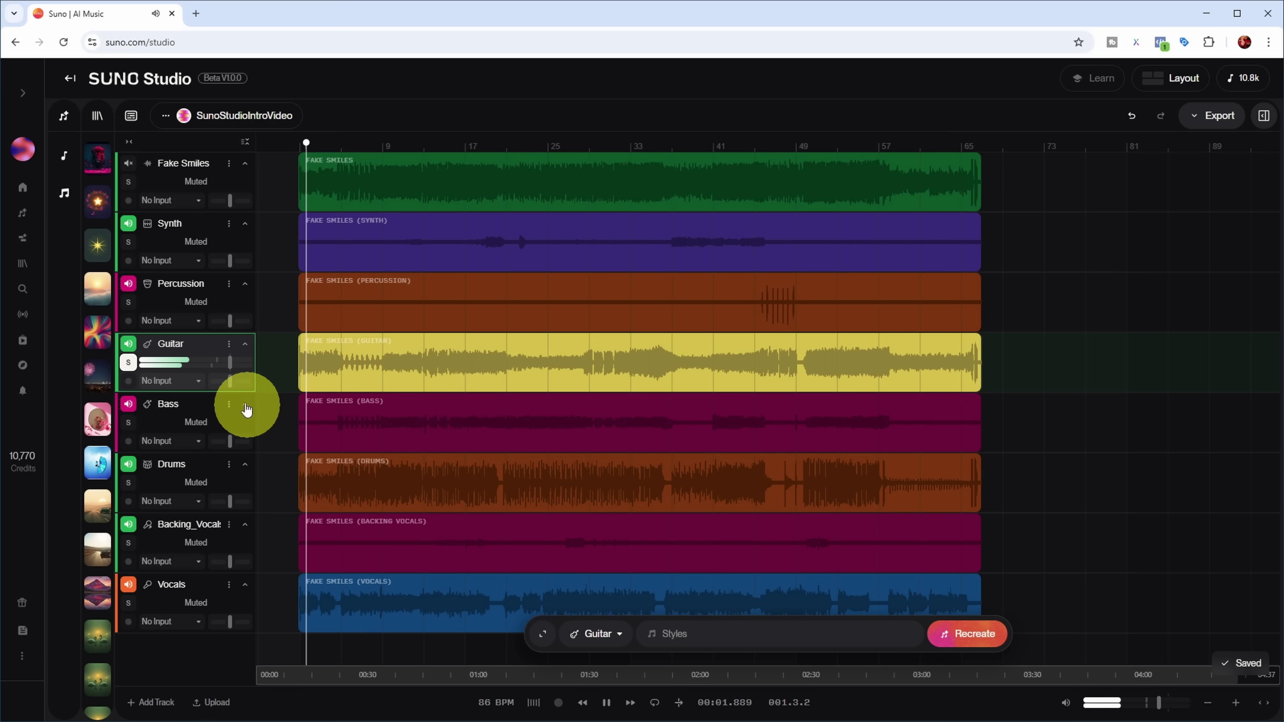
{"action": "left_click_drag", "start_coordinate": [230, 364], "coordinate": [205, 364]}
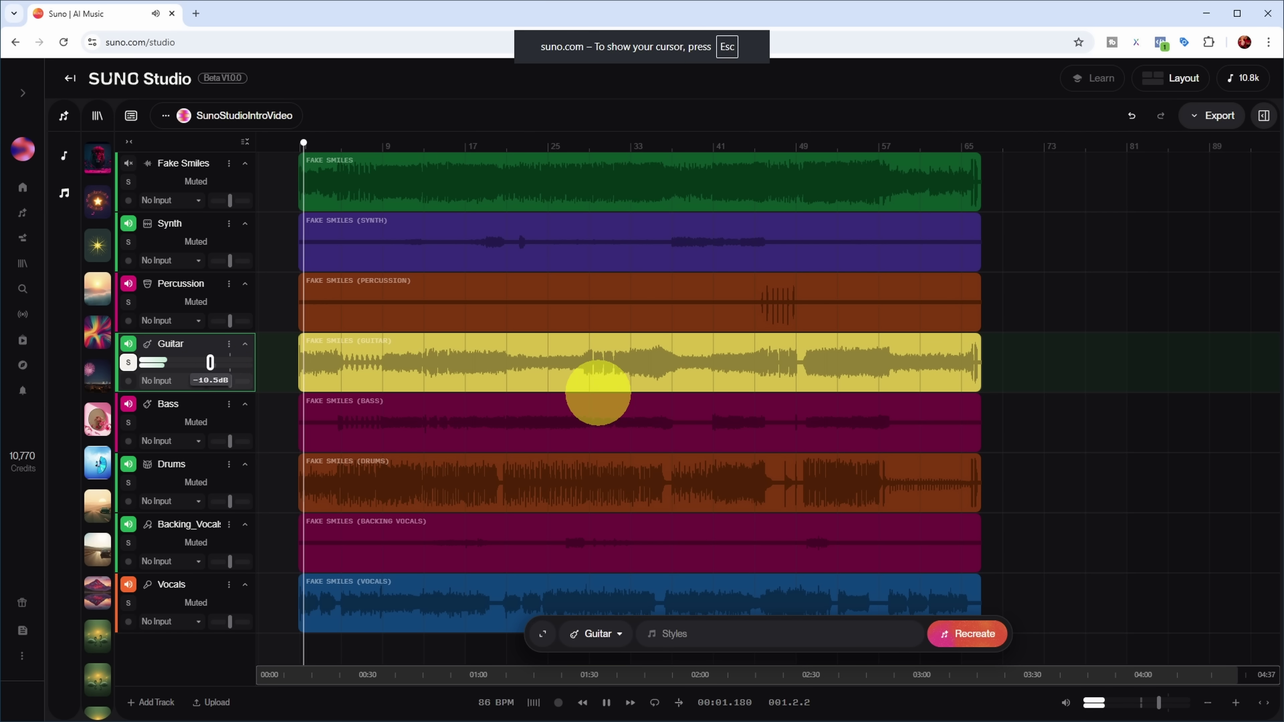
{"action": "left_click_drag", "start_coordinate": [636, 398], "coordinate": [221, 363]}
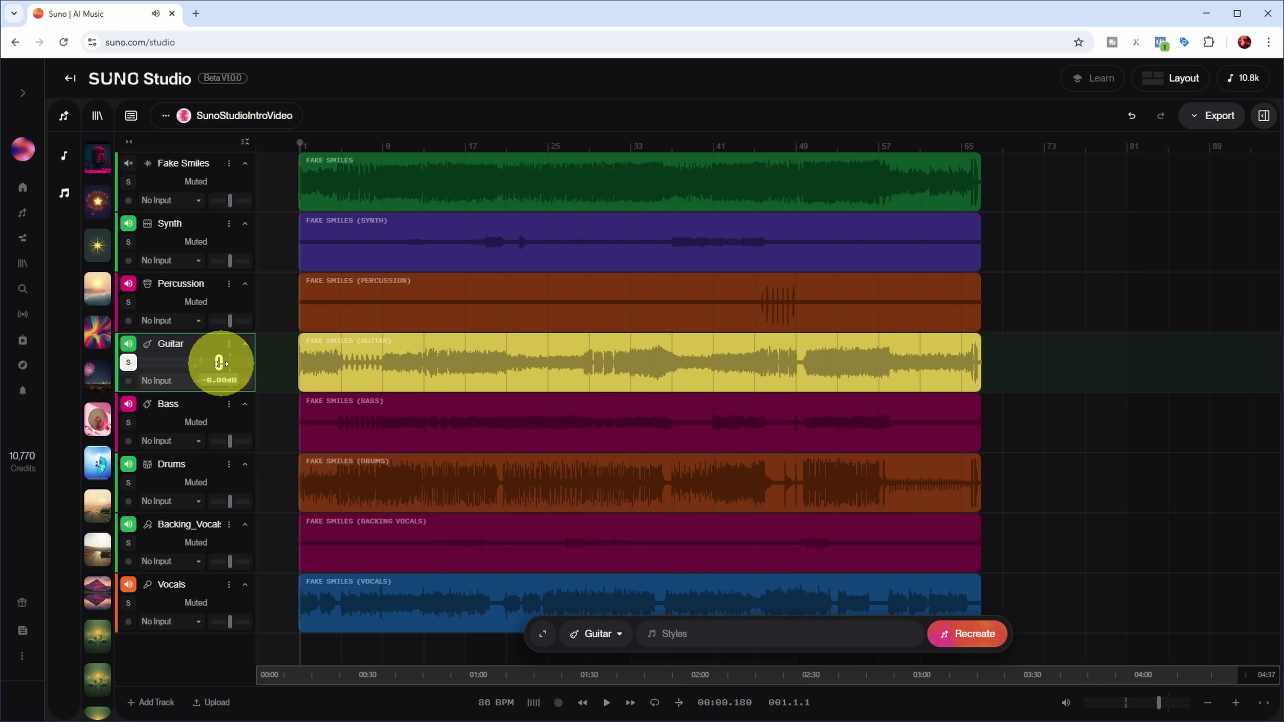
{"action": "double_click", "coordinate": [220, 363]}
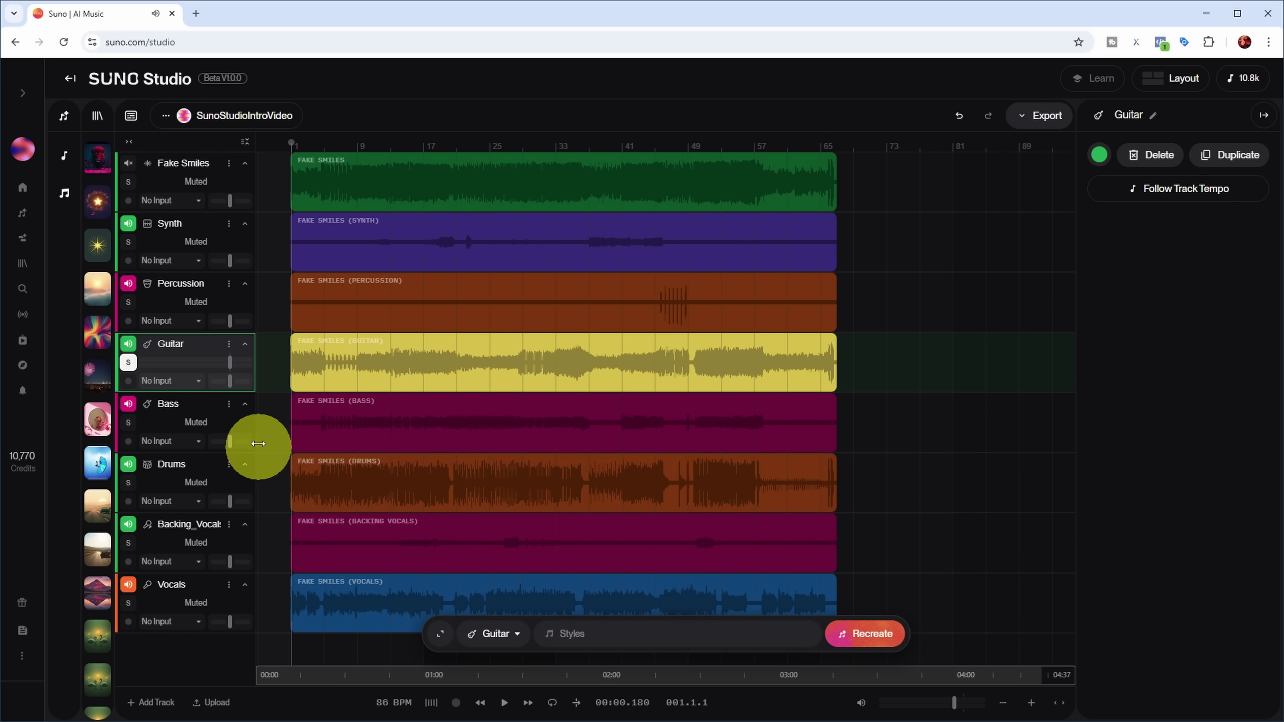
{"action": "mouse_move", "coordinate": [229, 382]}
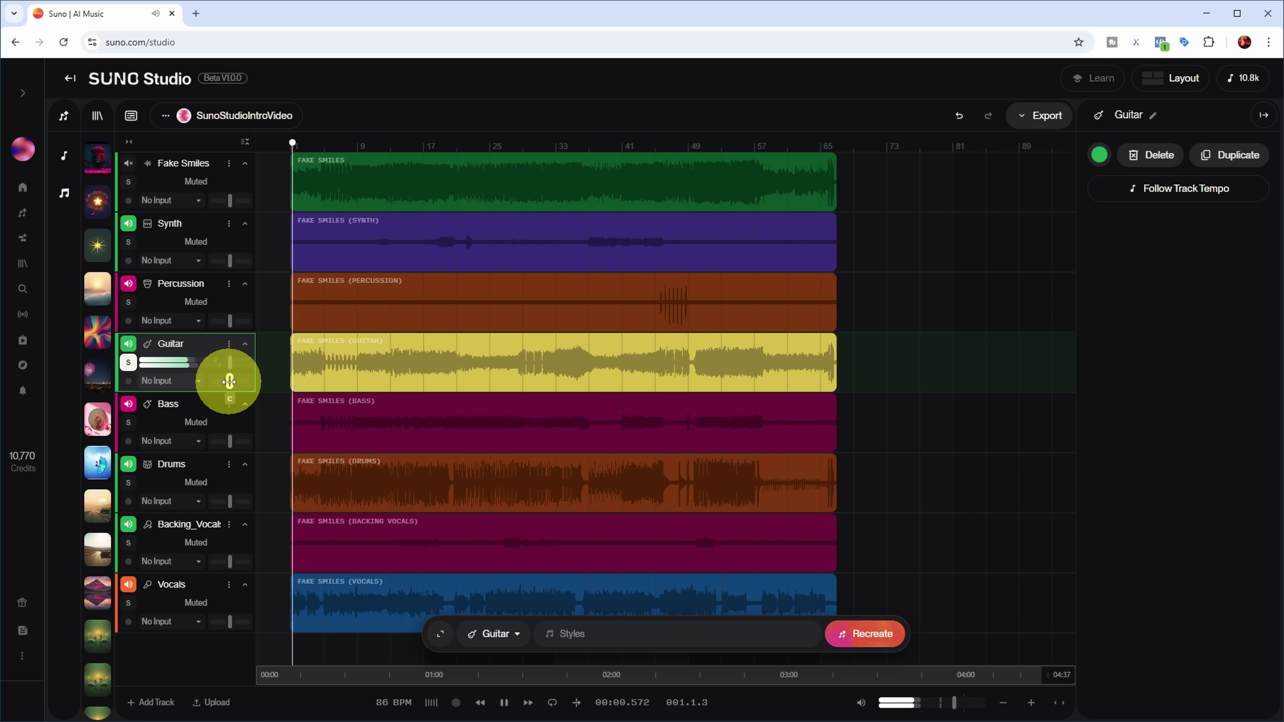
{"action": "left_click_drag", "start_coordinate": [212, 381], "coordinate": [784, 367]}
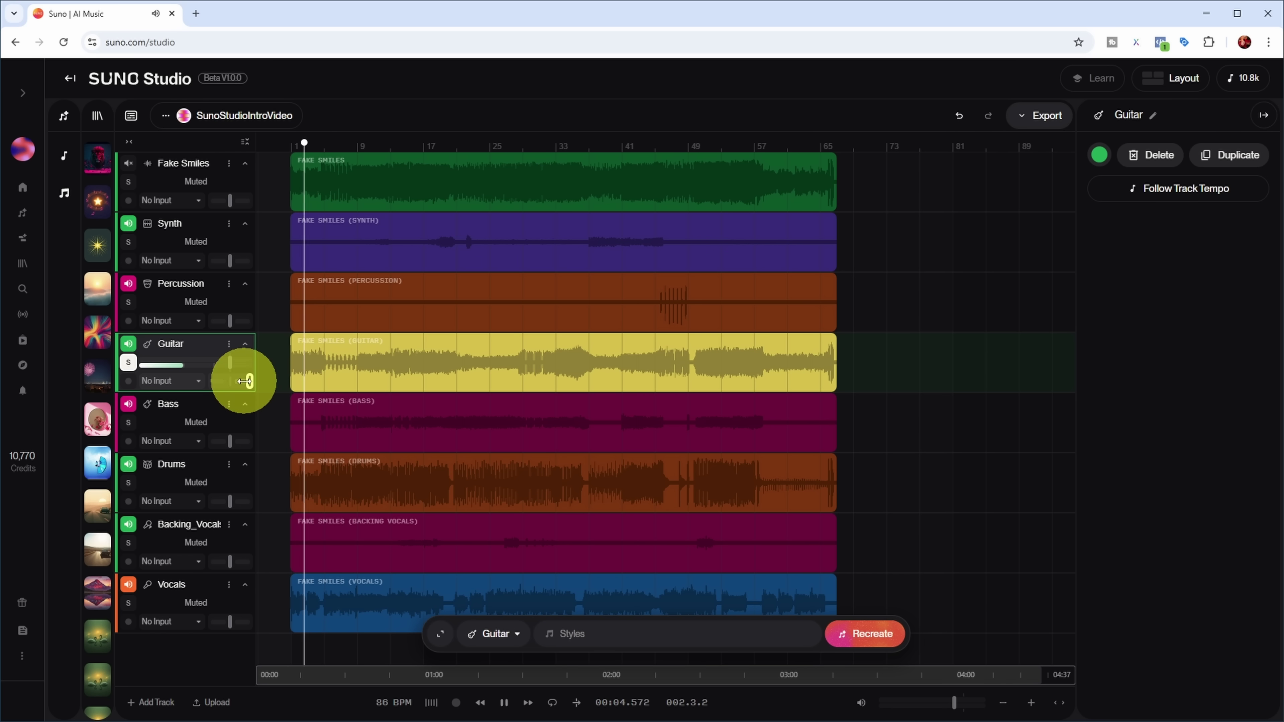
{"action": "left_click", "coordinate": [229, 344]}
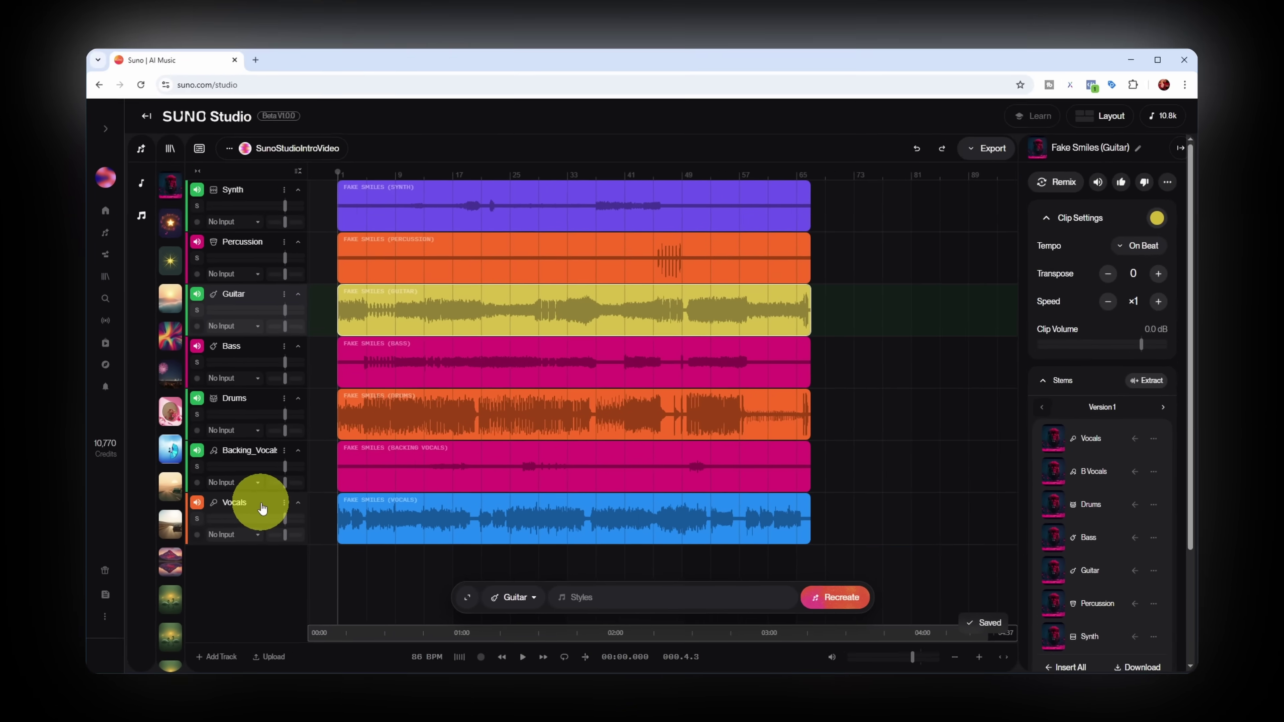
Add a new track named PercSynth below Vocals and mark a region from bar 13 in its lane
{"action": "left_click", "coordinate": [244, 554]}
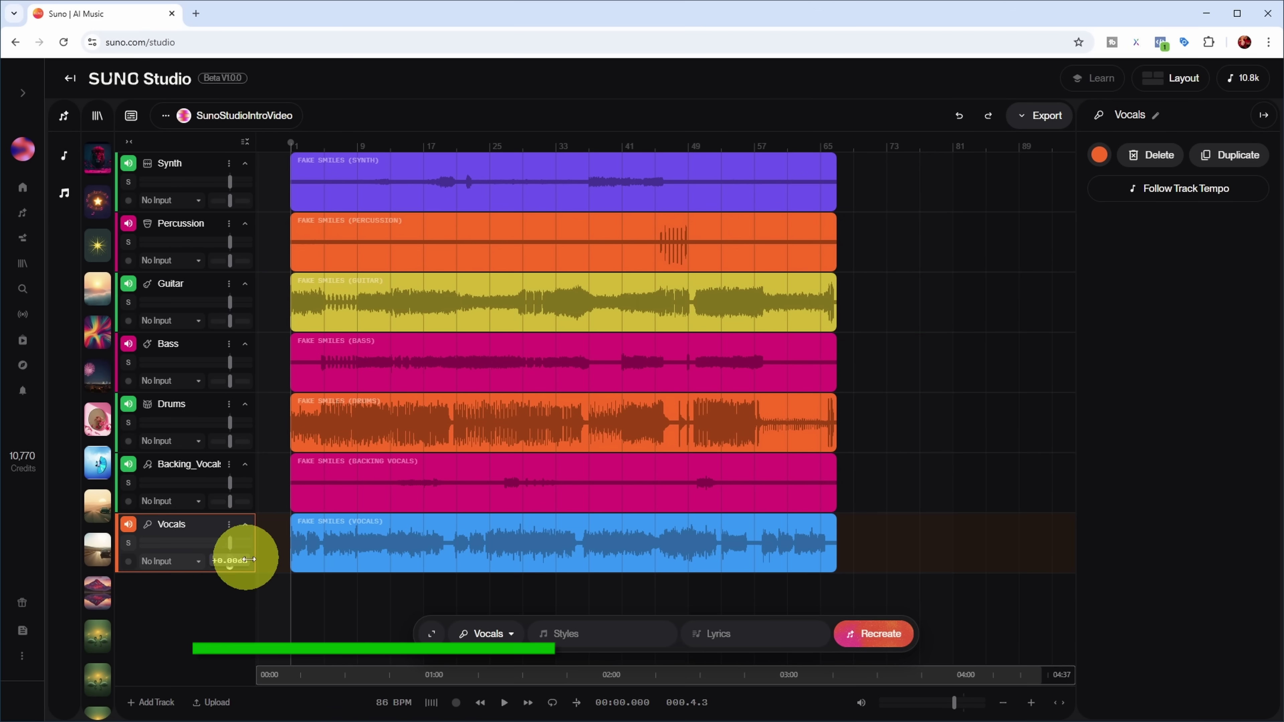
{"action": "left_click", "coordinate": [149, 704]}
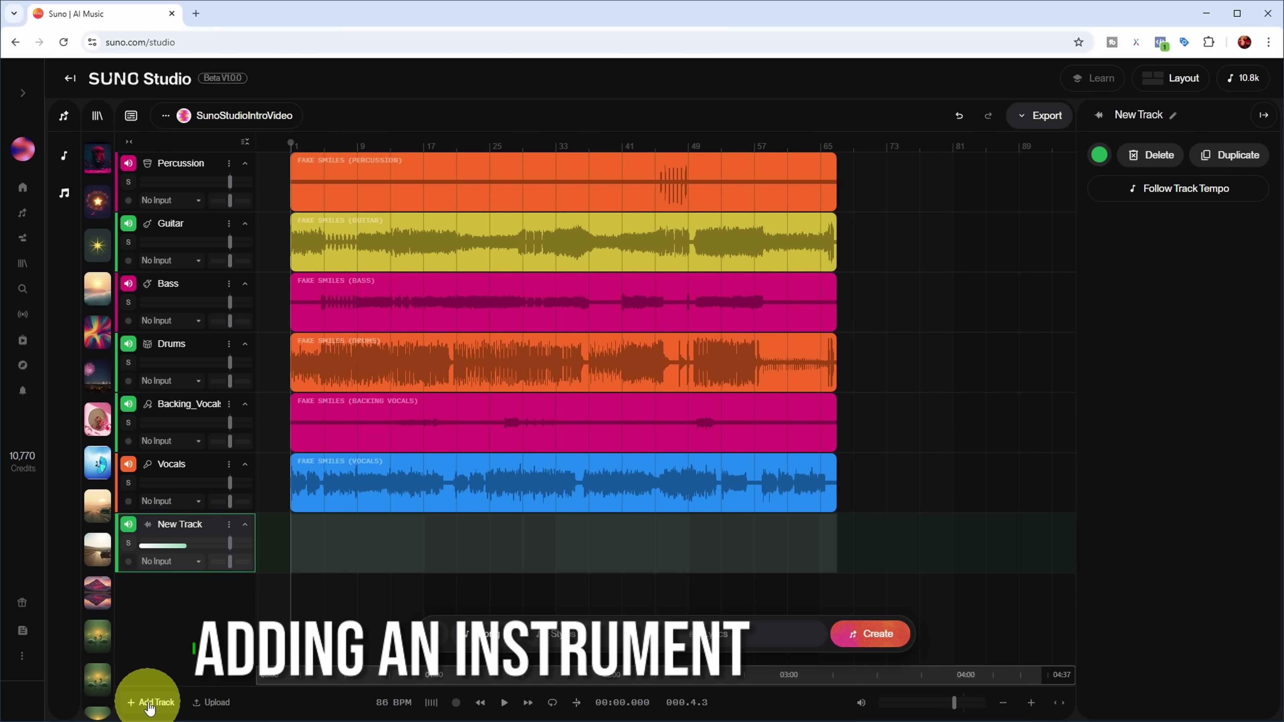
{"action": "double_click", "coordinate": [202, 525]}
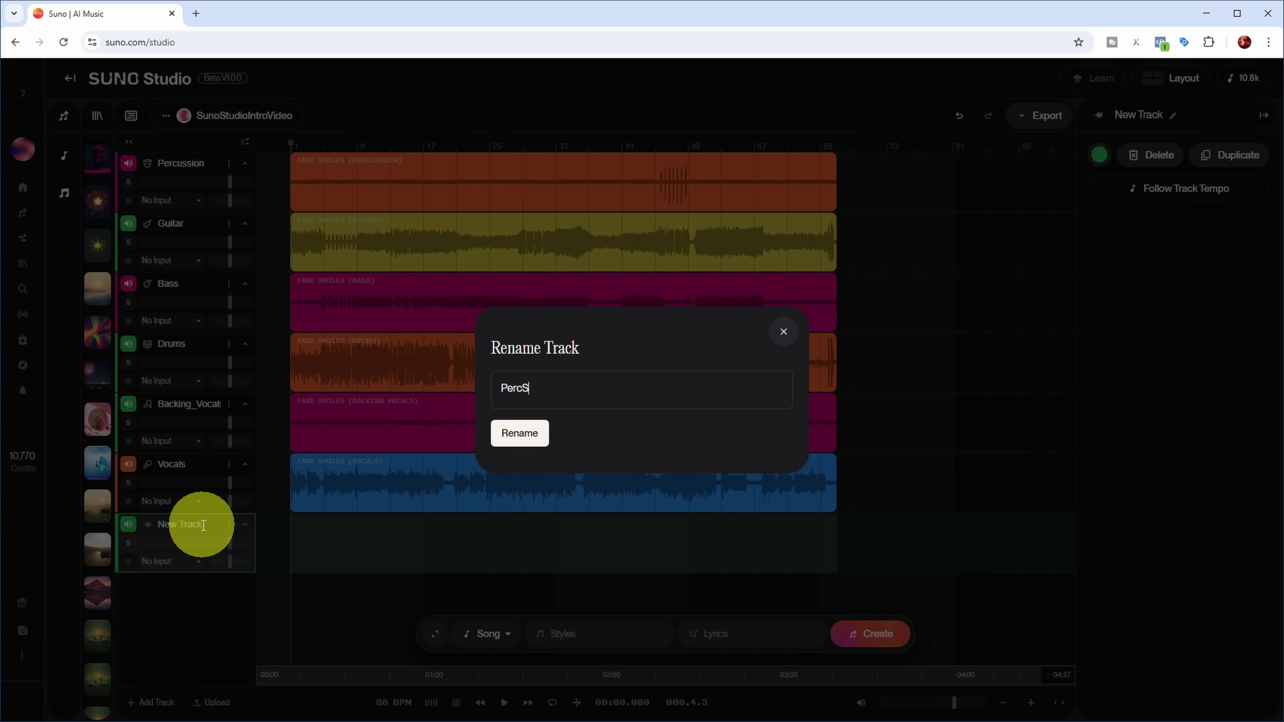
{"action": "type", "text": "PercSynth"}
{"action": "key", "text": "Return"}
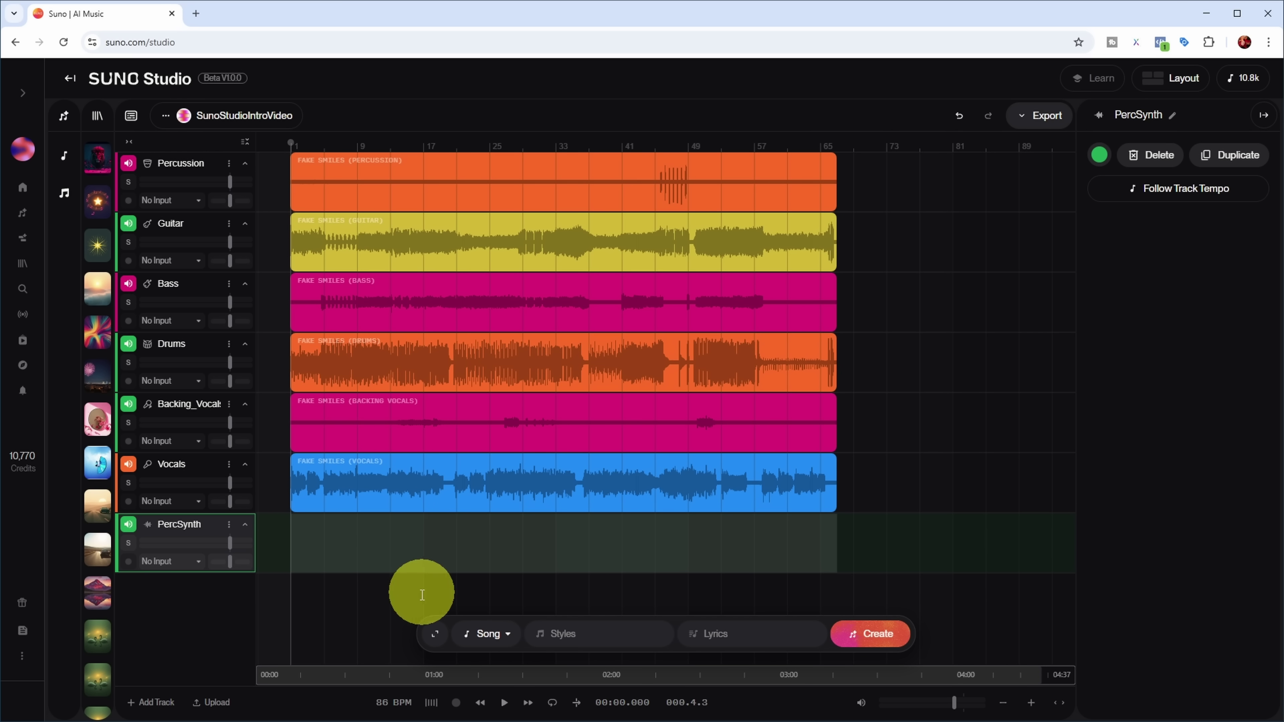
{"action": "left_click_drag", "start_coordinate": [391, 536], "coordinate": [452, 594]}
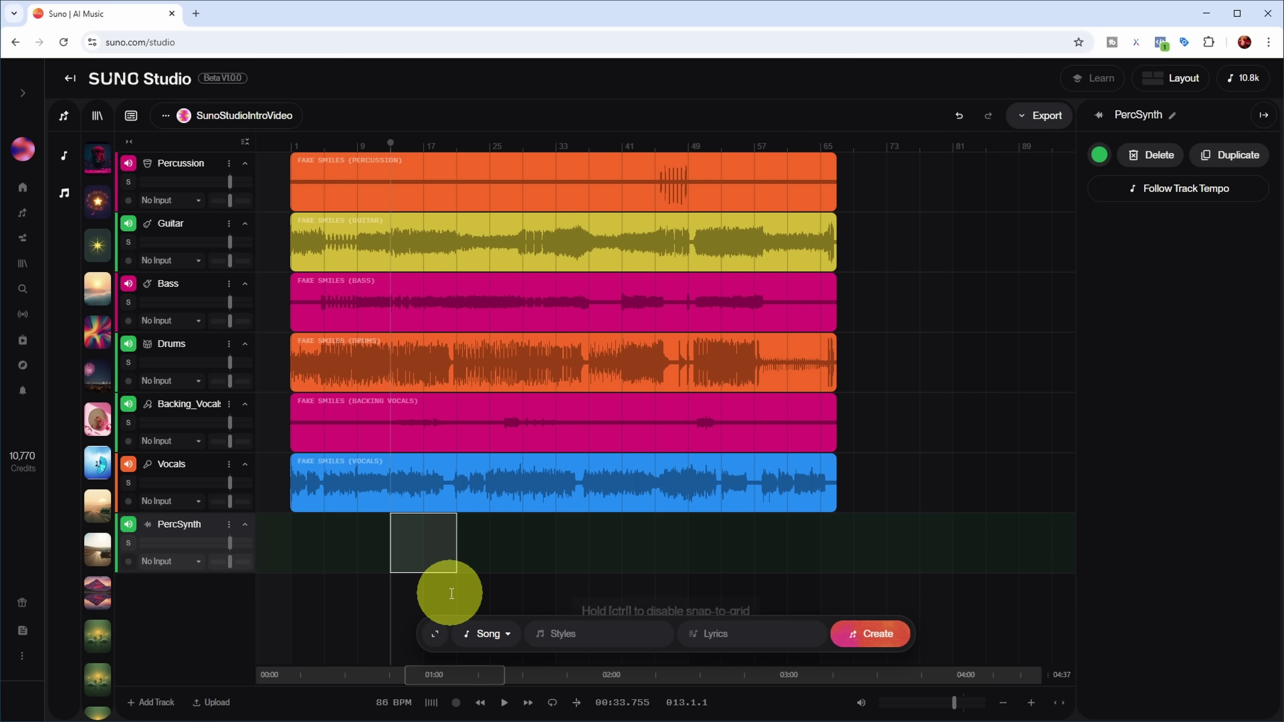
Audition the marked region, then generate a Synth clip styled 'Percussive synth layer' on PercSynth
{"action": "left_click", "coordinate": [504, 708]}
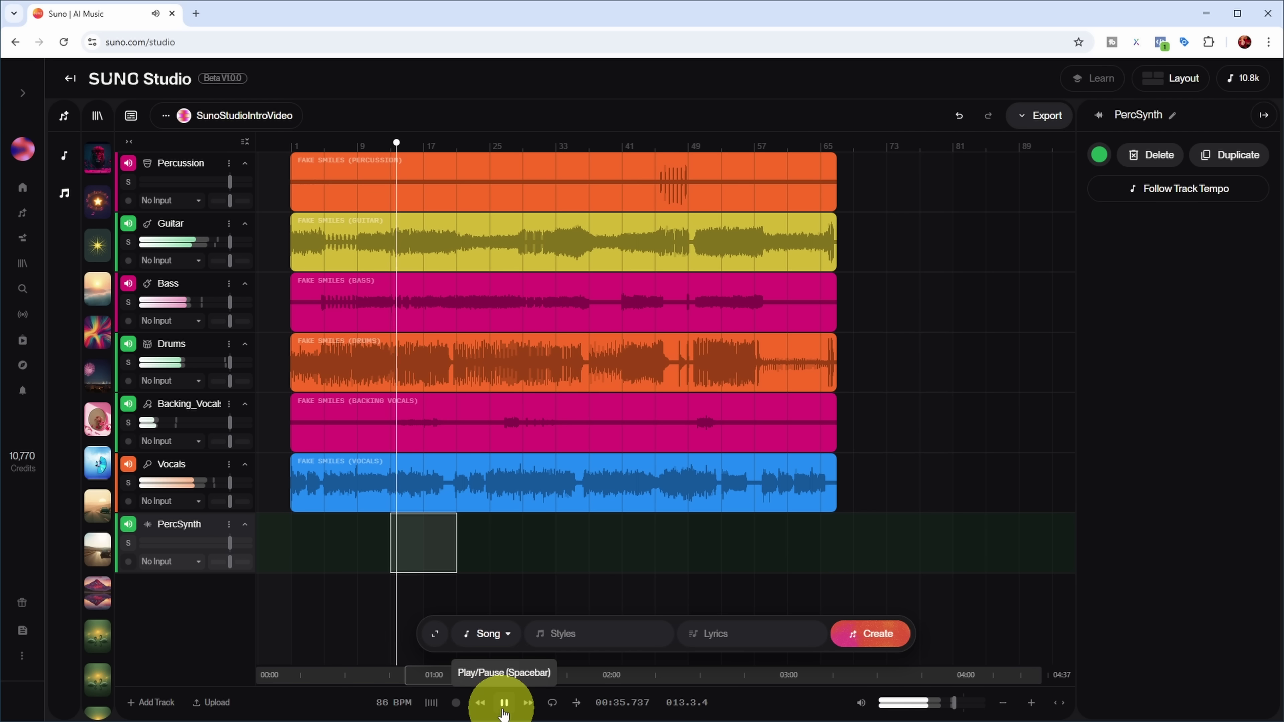
{"action": "left_click", "coordinate": [424, 574]}
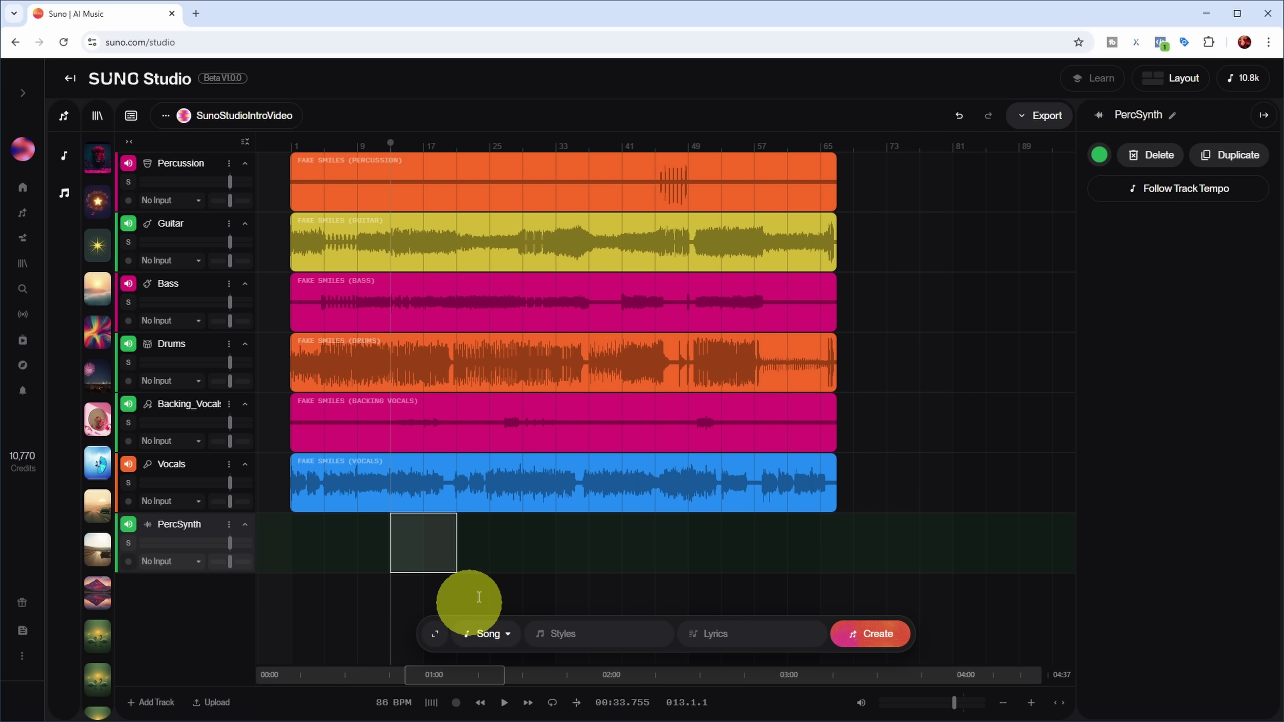
{"action": "left_click", "coordinate": [508, 642]}
{"action": "left_click", "coordinate": [502, 411]}
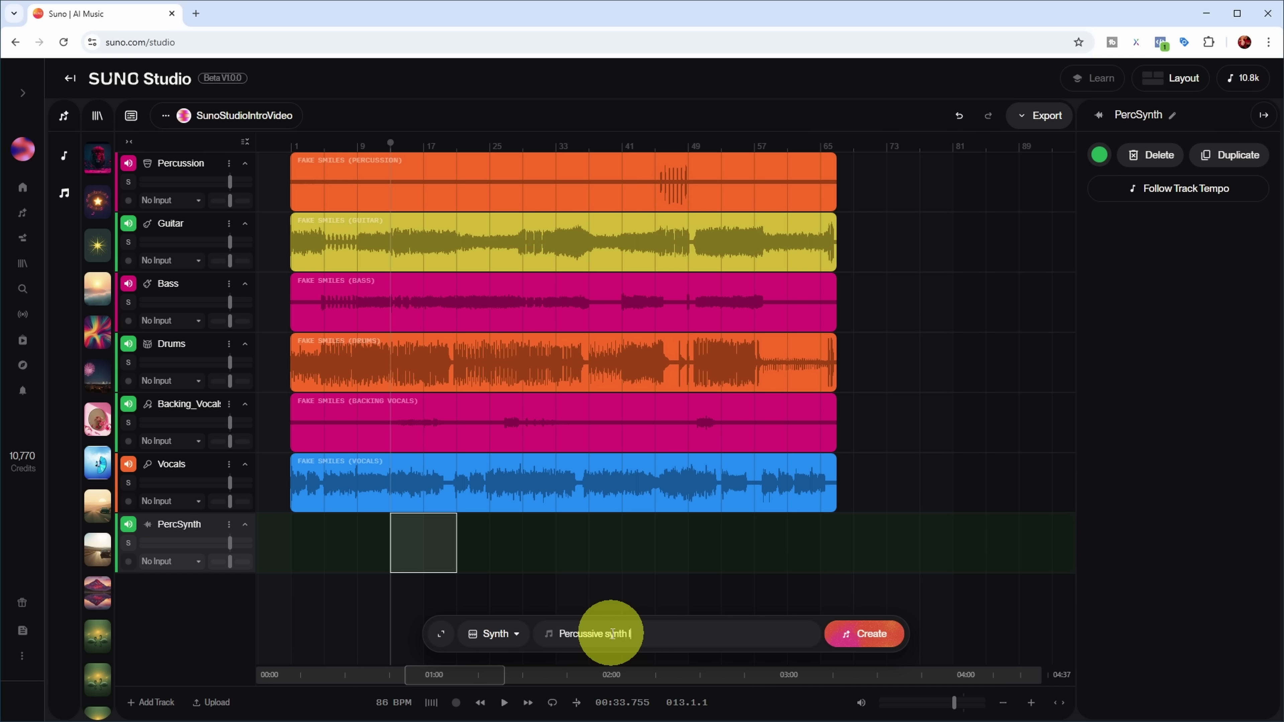
{"action": "type", "text": "r"}
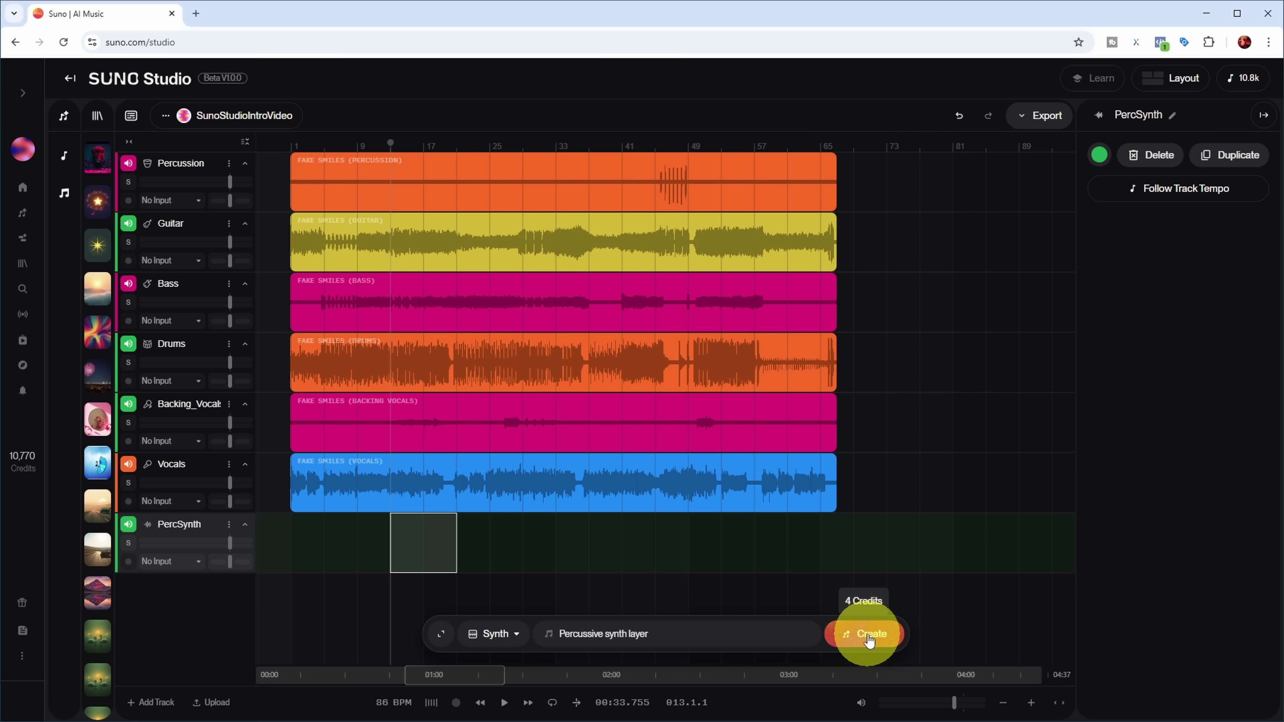
{"action": "left_click", "coordinate": [867, 635]}
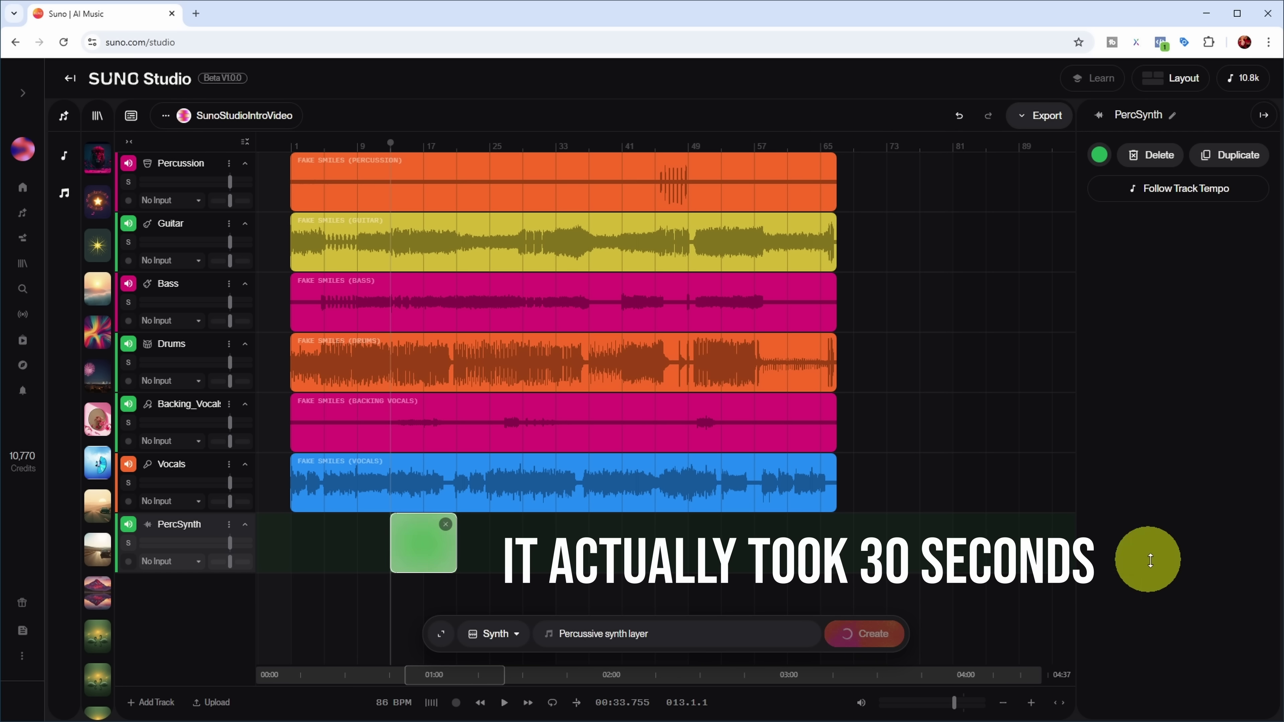
Inspect the new Synth clip and expand PercSynth's take lanes to show Version 1 and Version 2
{"action": "left_click", "coordinate": [426, 570]}
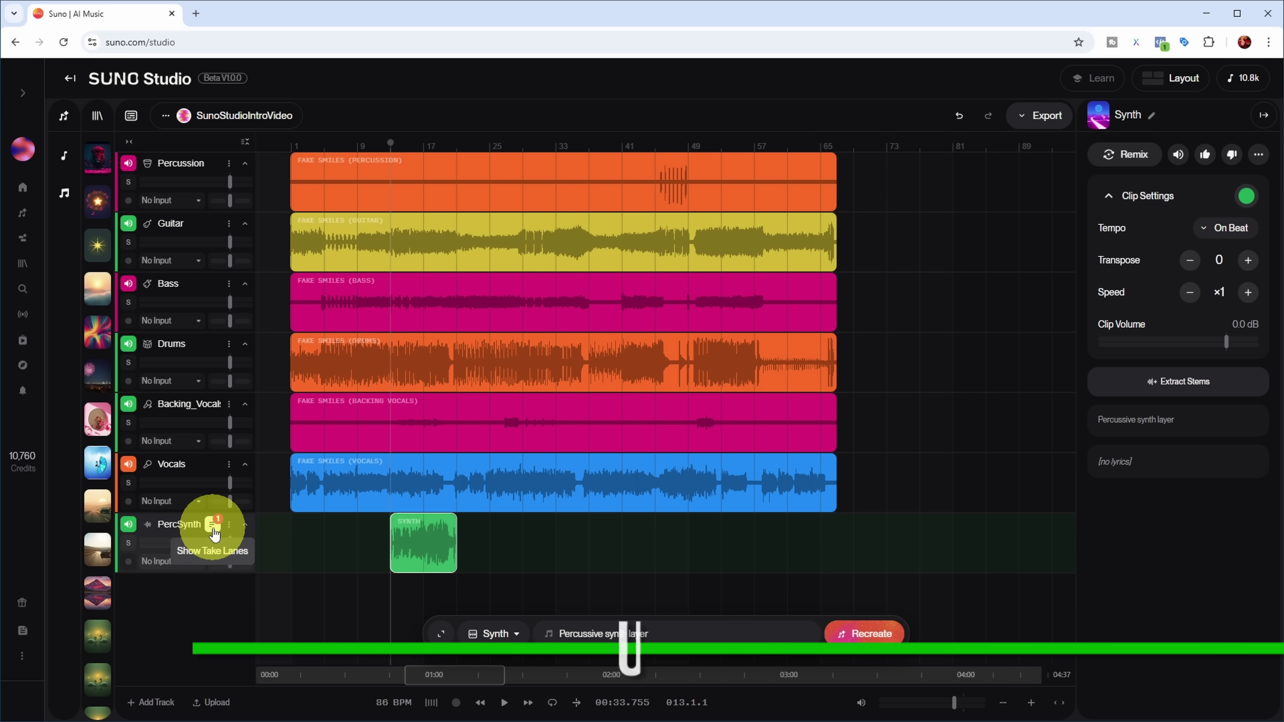
{"action": "left_click", "coordinate": [212, 525]}
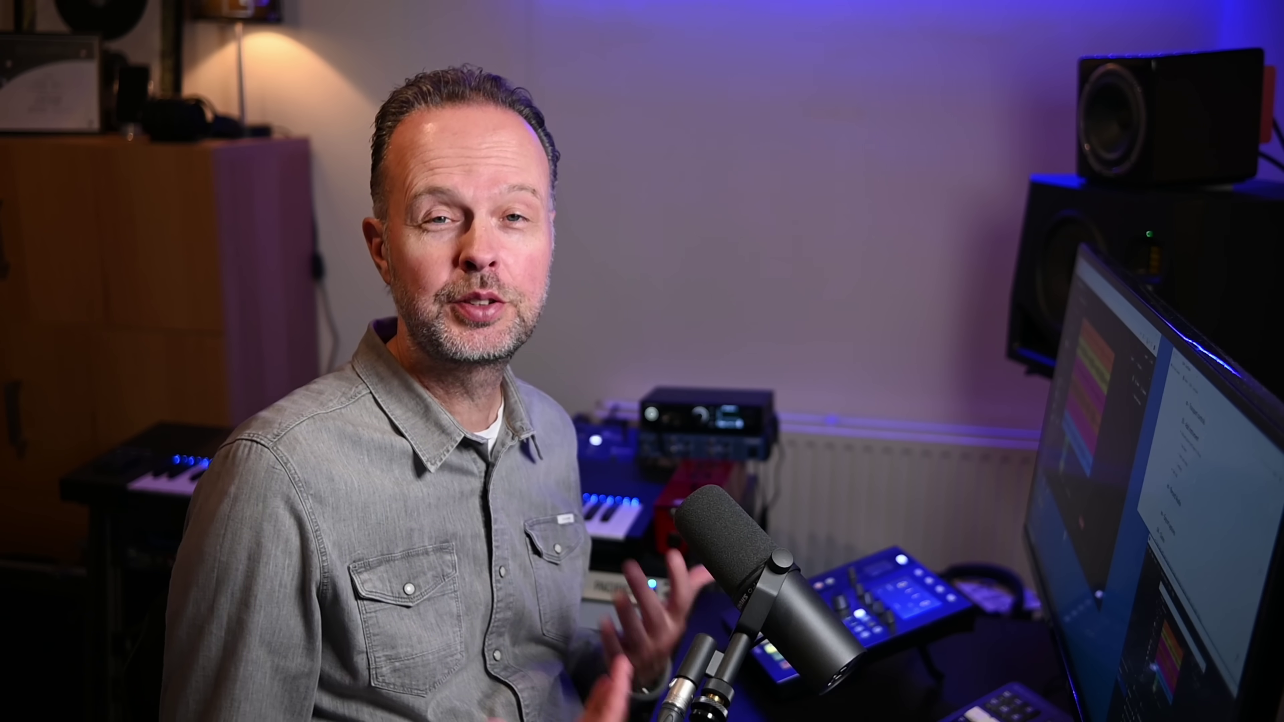
{"action": "left_click", "coordinate": [422, 607]}
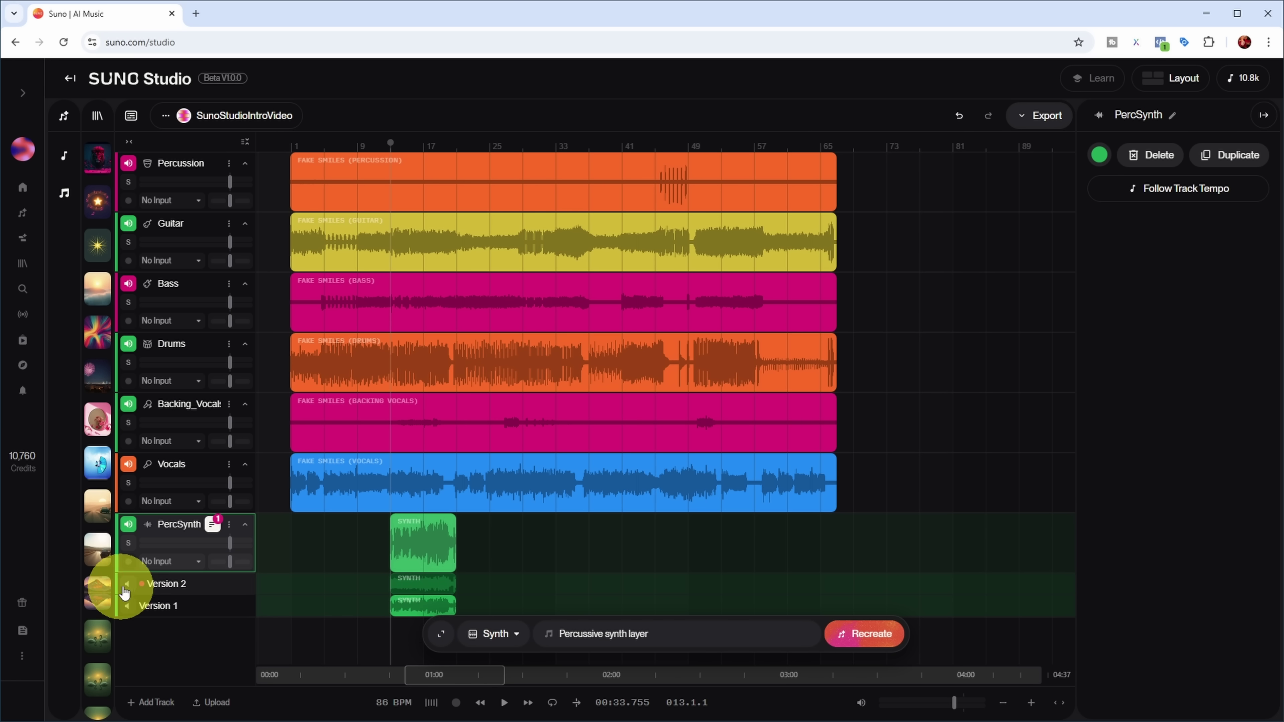
Solo PercSynth and audition the Version 2 and Version 1 takes
{"action": "left_click", "coordinate": [128, 543]}
{"action": "left_click", "coordinate": [131, 587]}
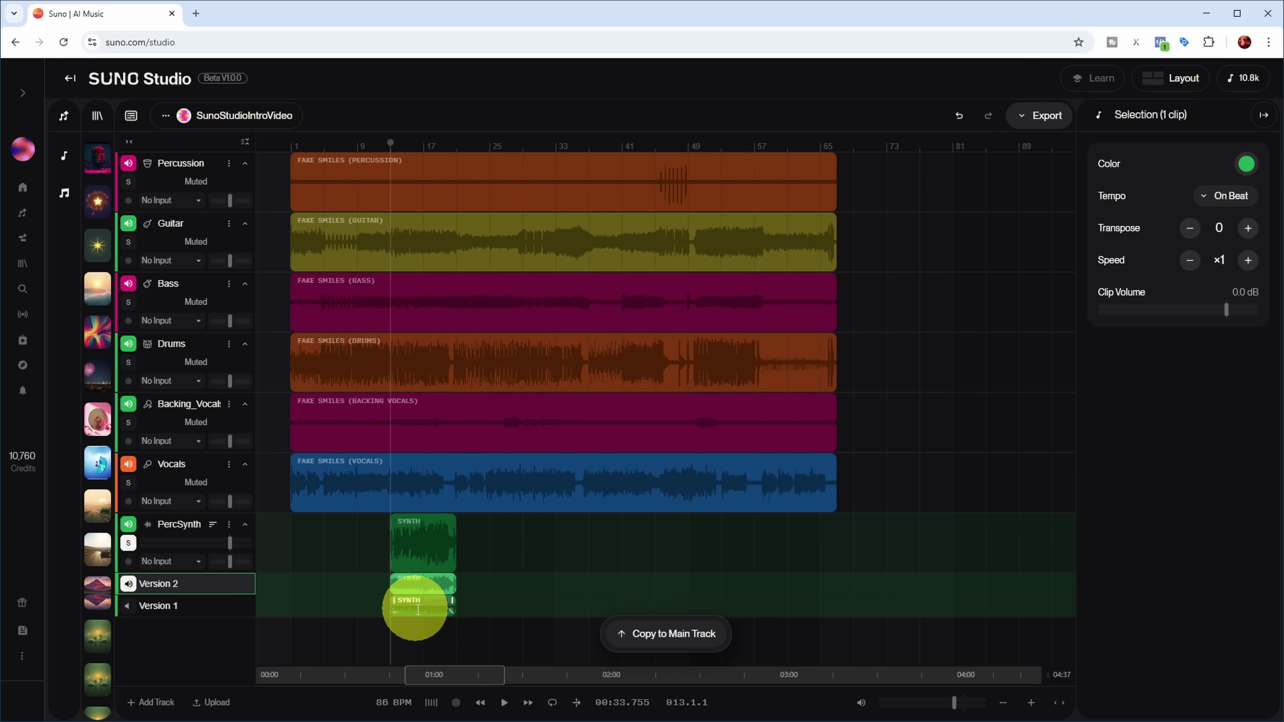
{"action": "left_click", "coordinate": [504, 703]}
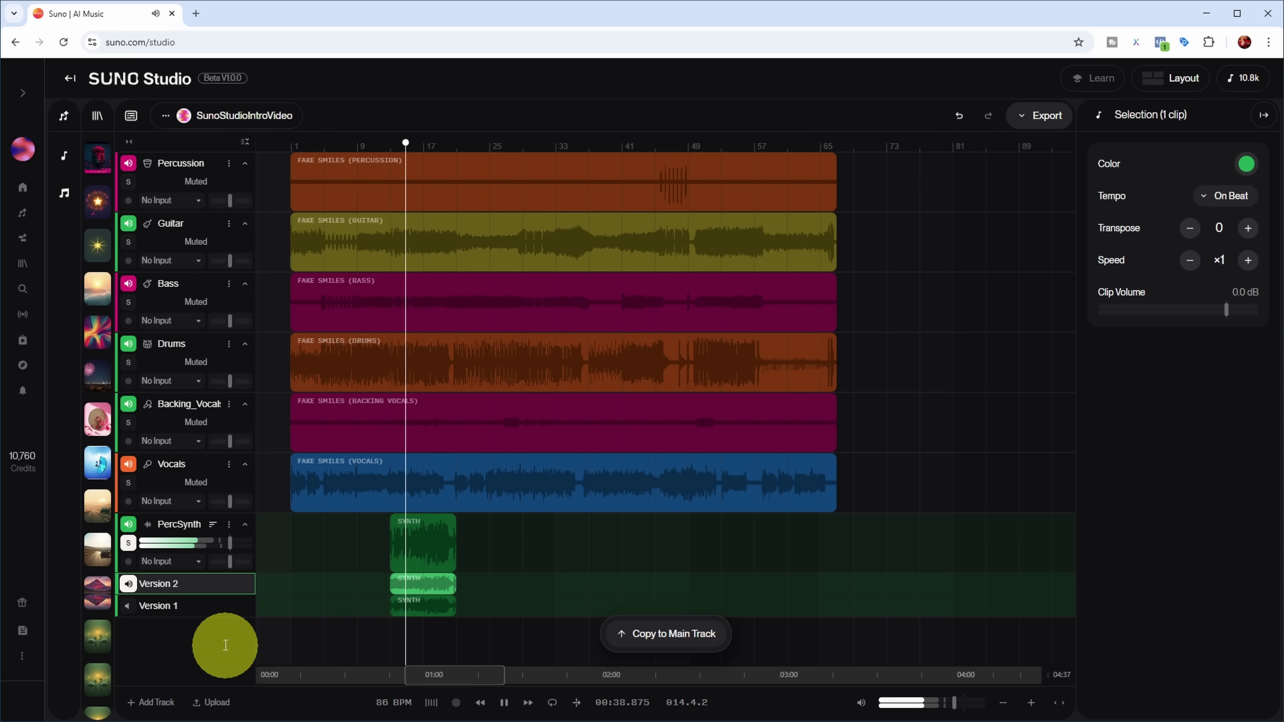
{"action": "key", "text": "space"}
{"action": "left_click", "coordinate": [127, 607]}
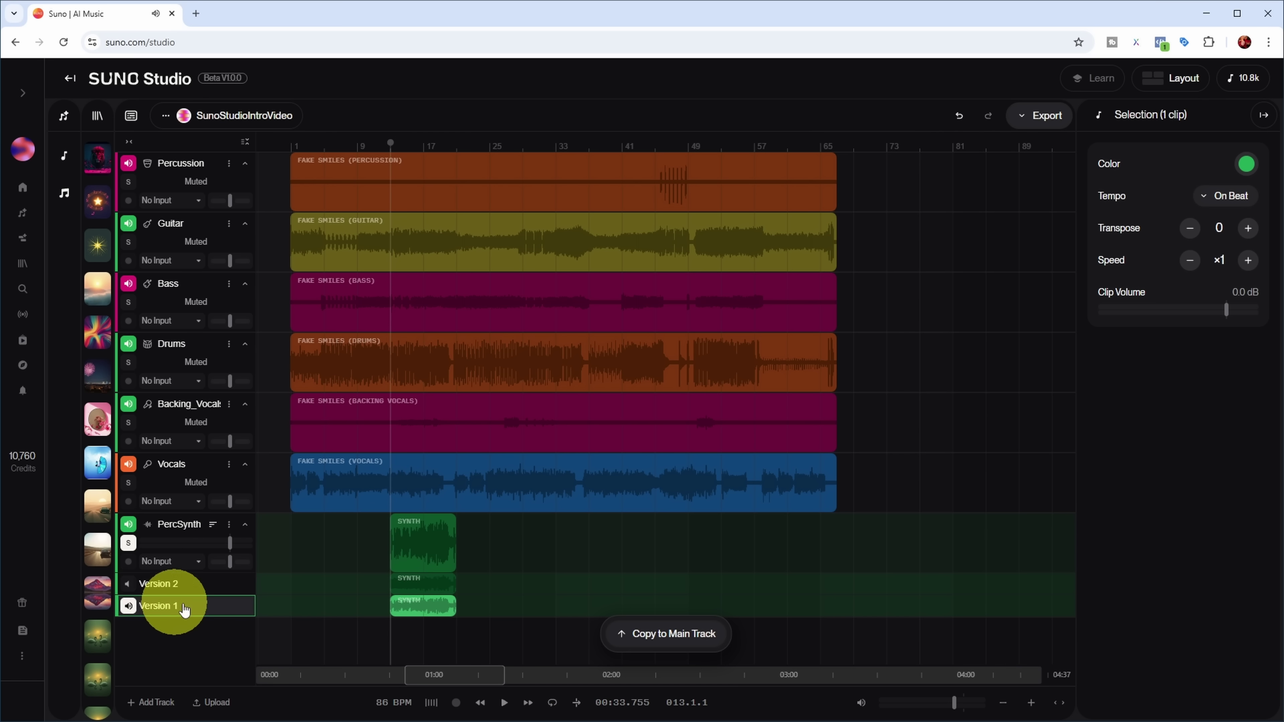
{"action": "key", "text": "space"}
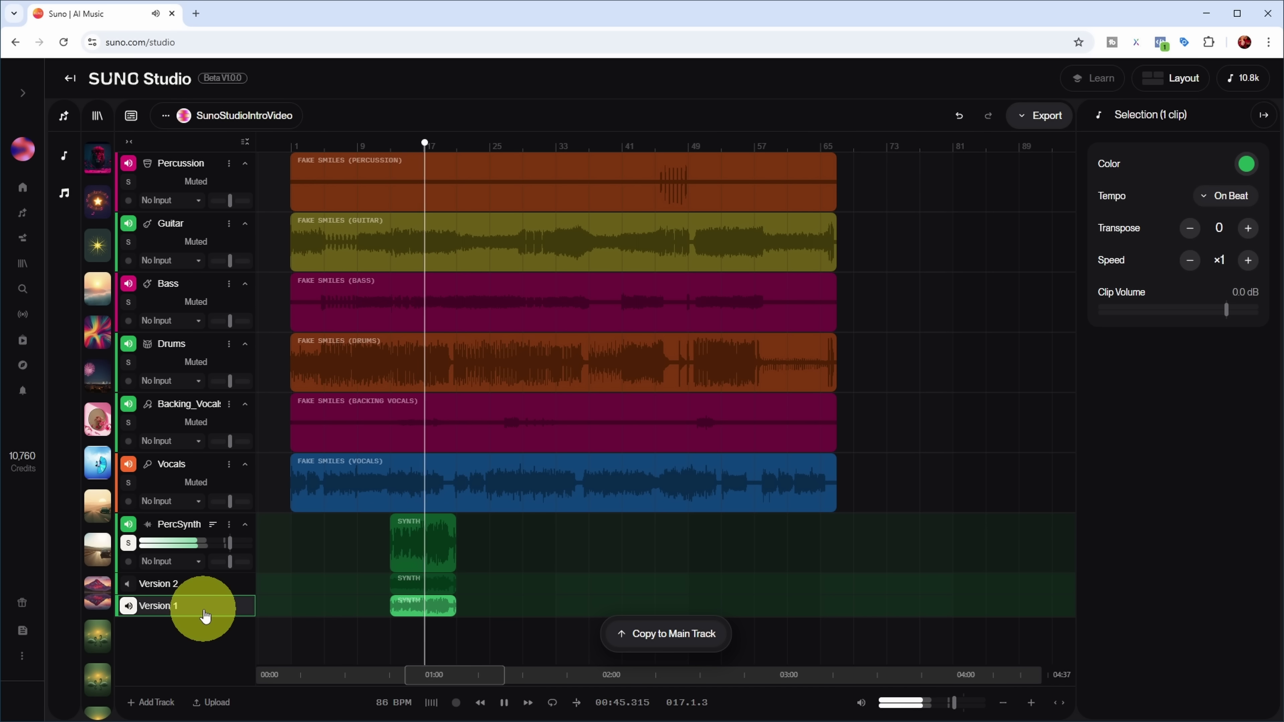
Play the full mix, select Version 2, and set PercSynth's volume to about +2.65 dB
{"action": "left_click", "coordinate": [167, 539]}
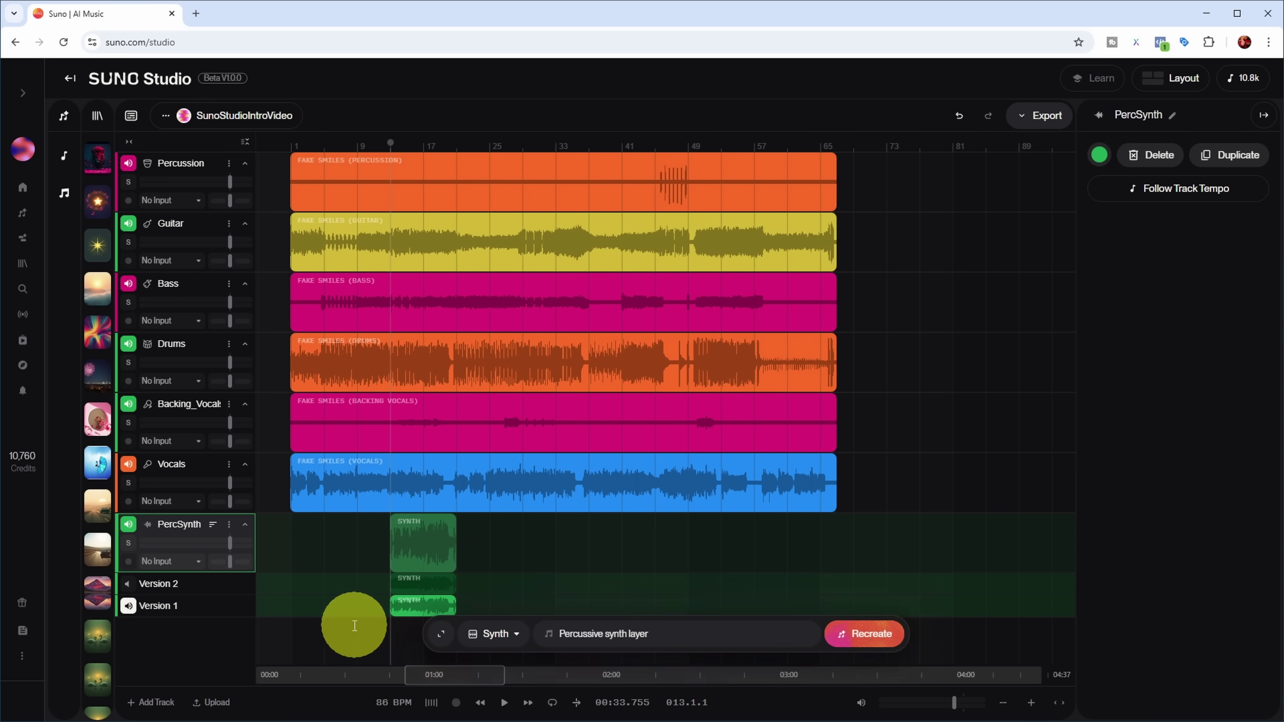
{"action": "key", "text": "space"}
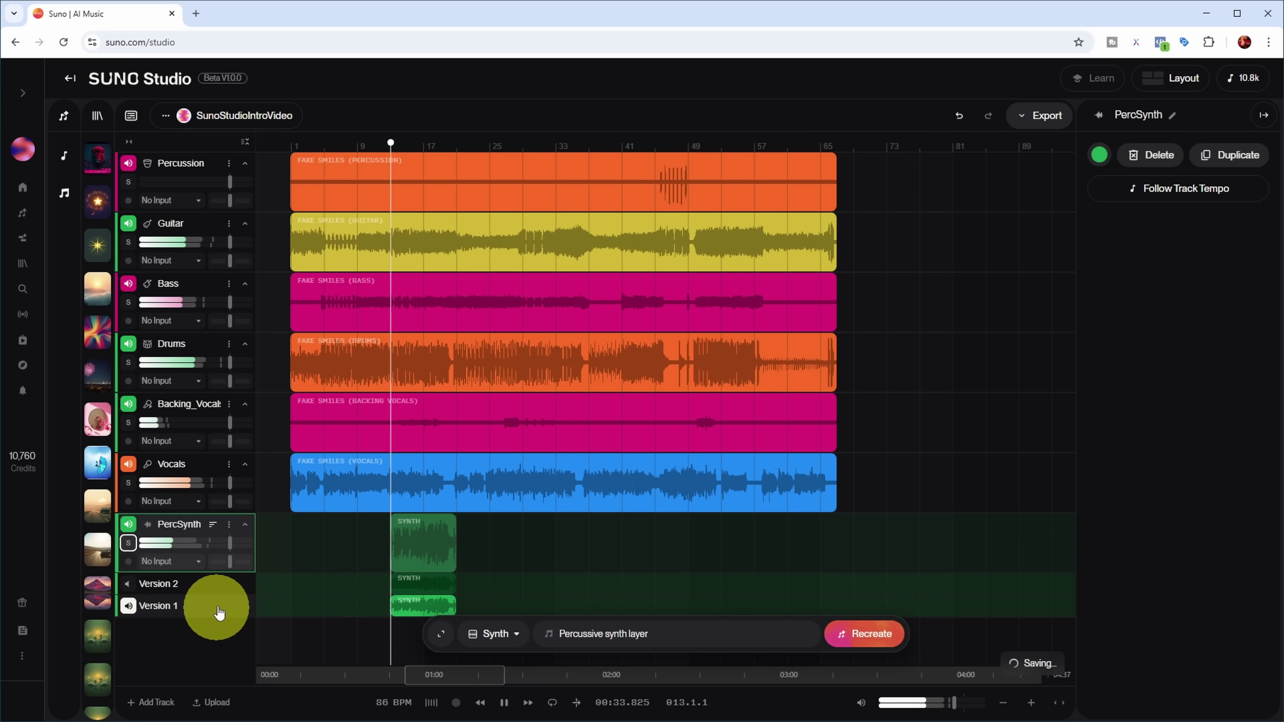
{"action": "mouse_move", "coordinate": [229, 545]}
{"action": "left_mouse_down"}
{"action": "mouse_move", "coordinate": [267, 542]}
{"action": "mouse_move", "coordinate": [218, 542]}
{"action": "left_mouse_up"}
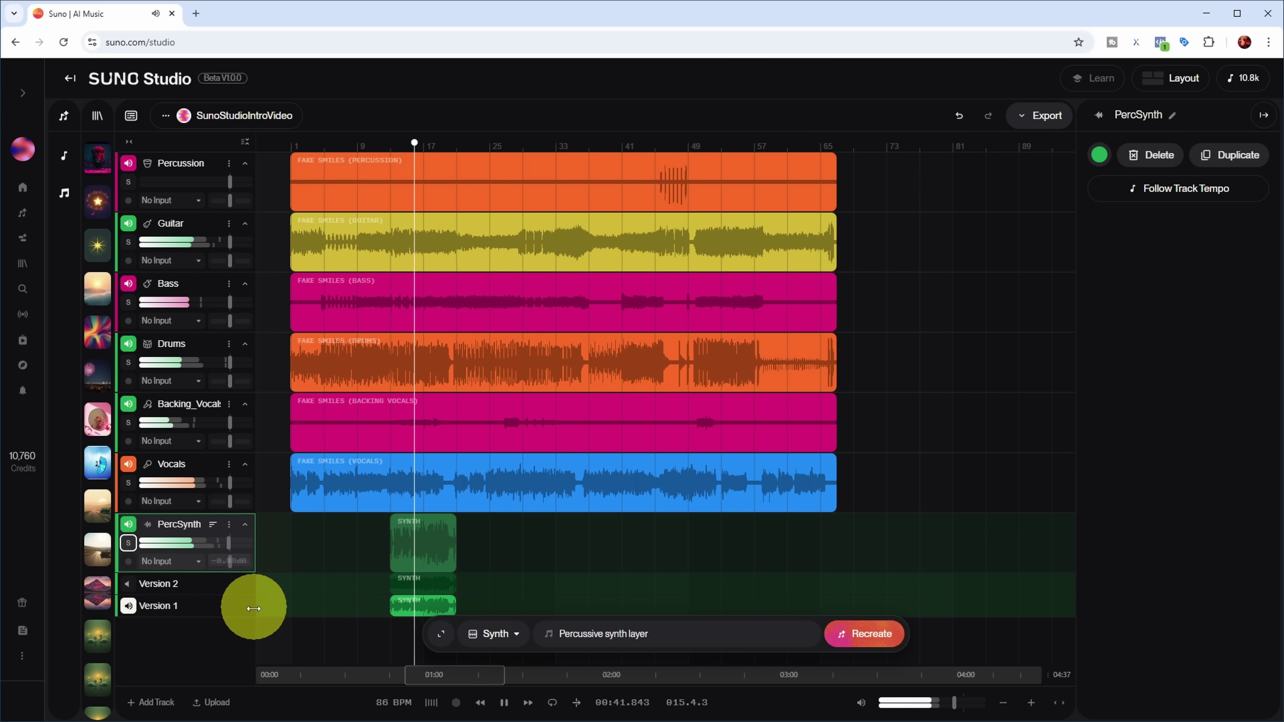
{"action": "left_click", "coordinate": [127, 587]}
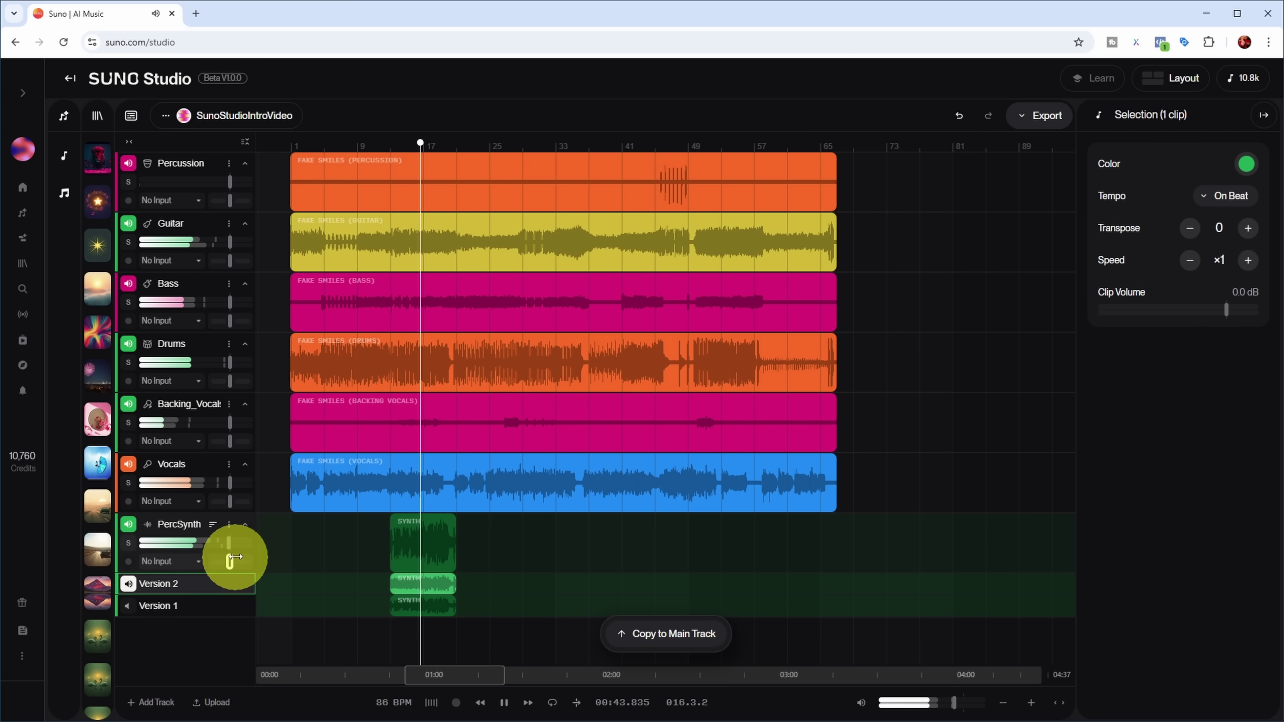
{"action": "left_click_drag", "start_coordinate": [231, 543], "coordinate": [221, 543]}
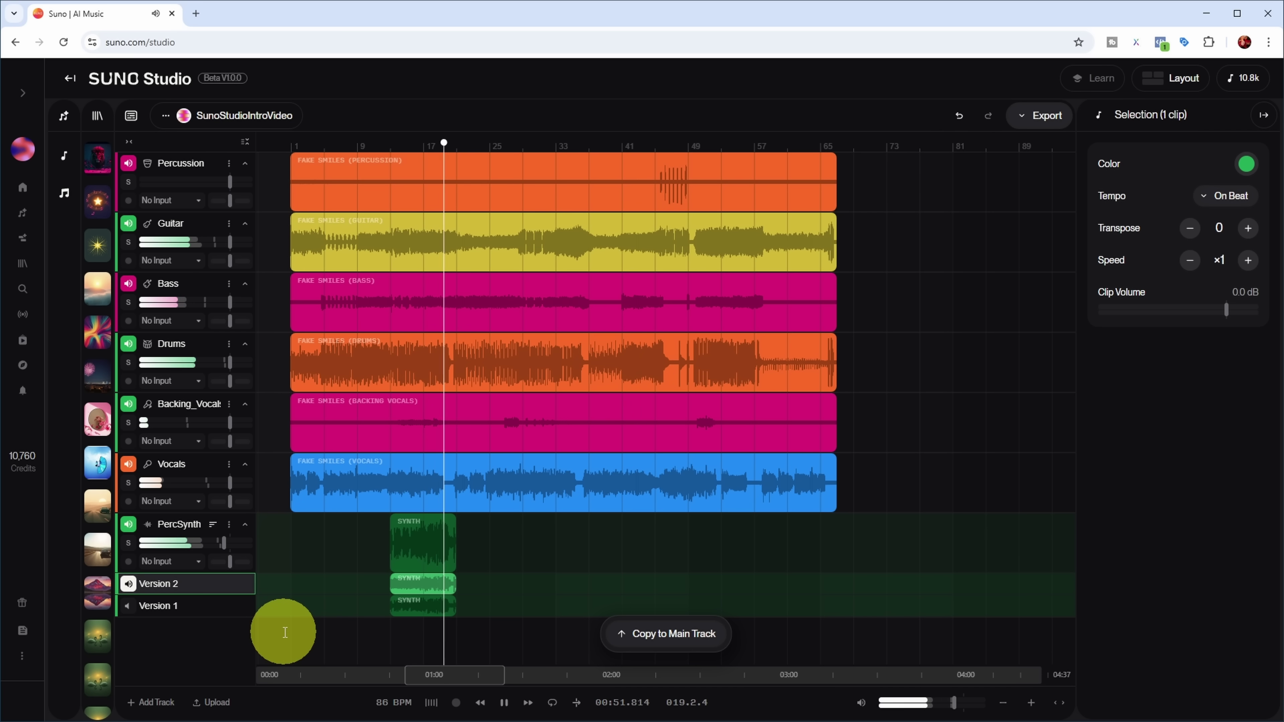
{"action": "key", "text": "space"}
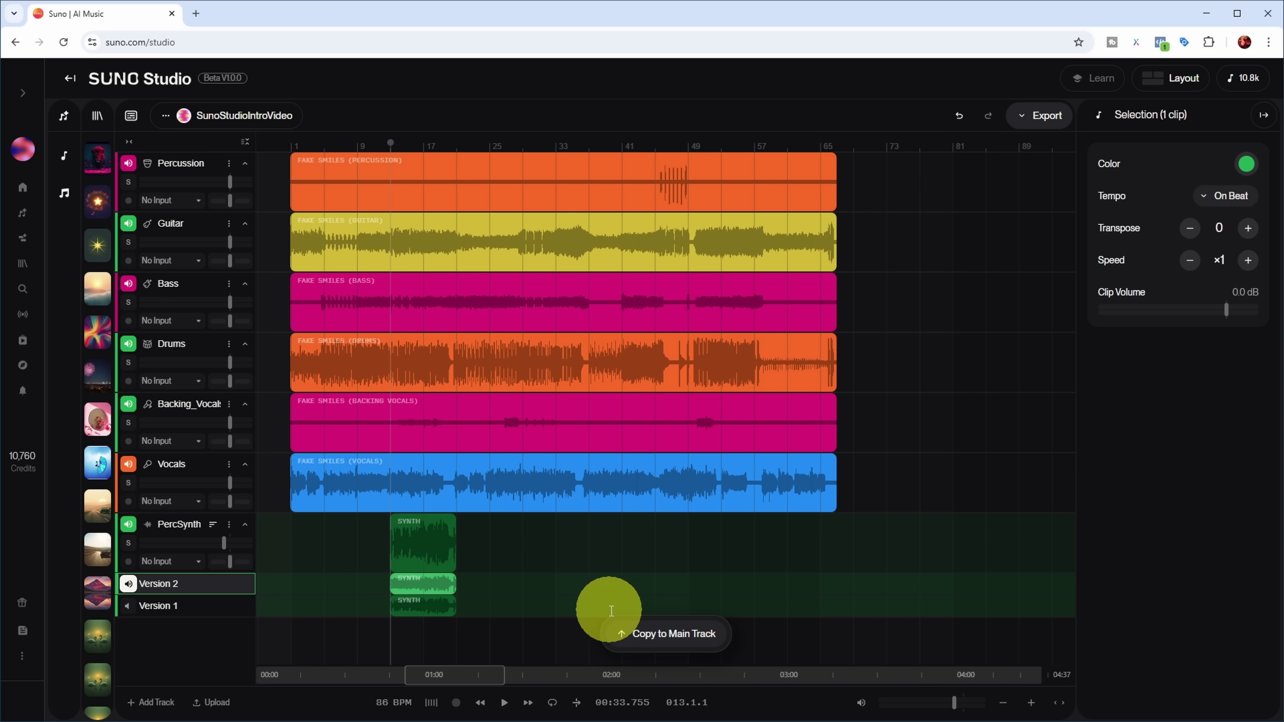
Copy Version 2 to the main track and zoom so bars 10–23 fill the view
{"action": "left_click", "coordinate": [674, 638]}
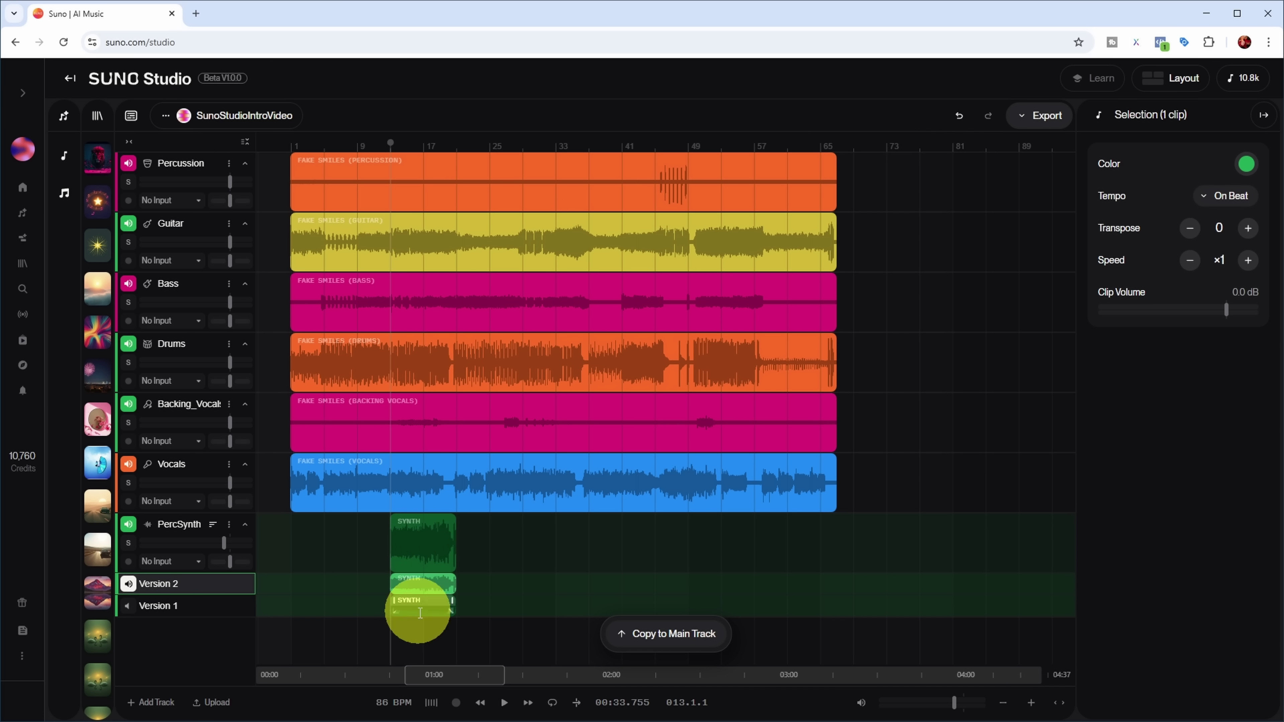
{"action": "left_click", "coordinate": [420, 152]}
{"action": "left_click", "coordinate": [1060, 703]}
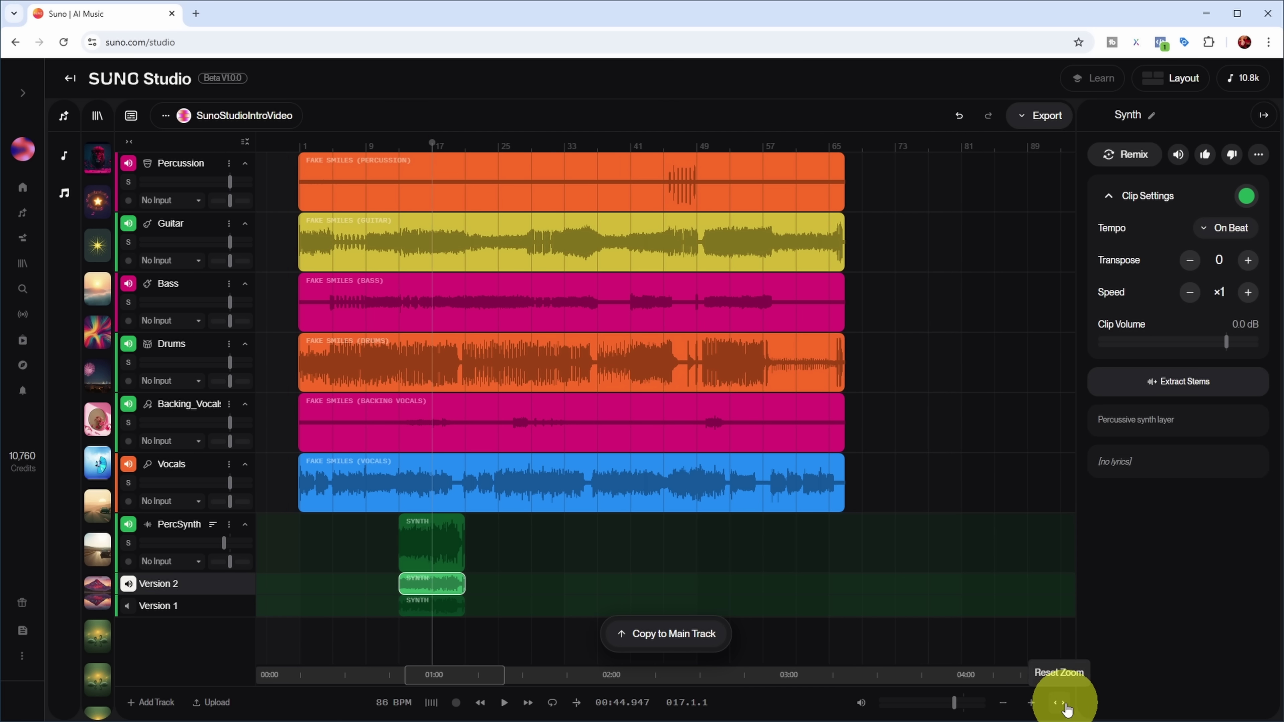
{"action": "left_click", "coordinate": [1032, 702]}
{"action": "left_click", "coordinate": [1032, 703]}
{"action": "left_click", "coordinate": [1032, 702]}
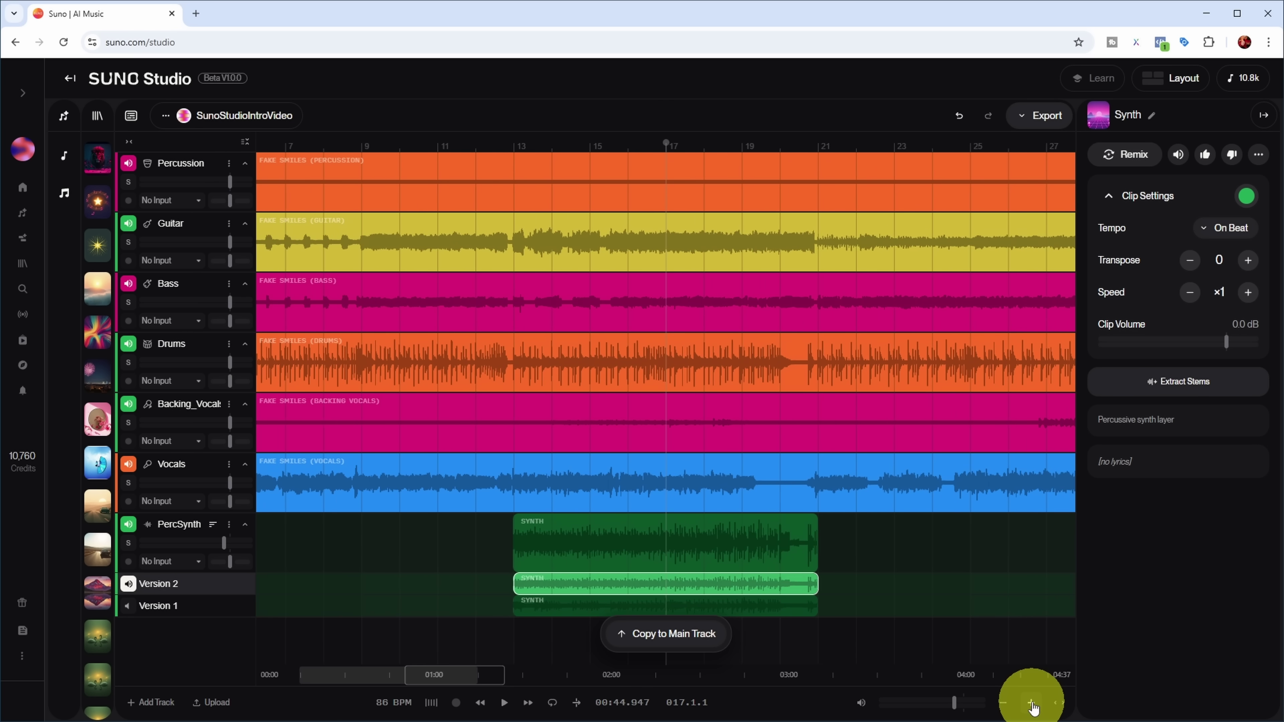
{"action": "left_click", "coordinate": [1031, 702]}
Copy Version 1 from bar 17 to its end onto the main track
{"action": "left_click", "coordinate": [472, 594]}
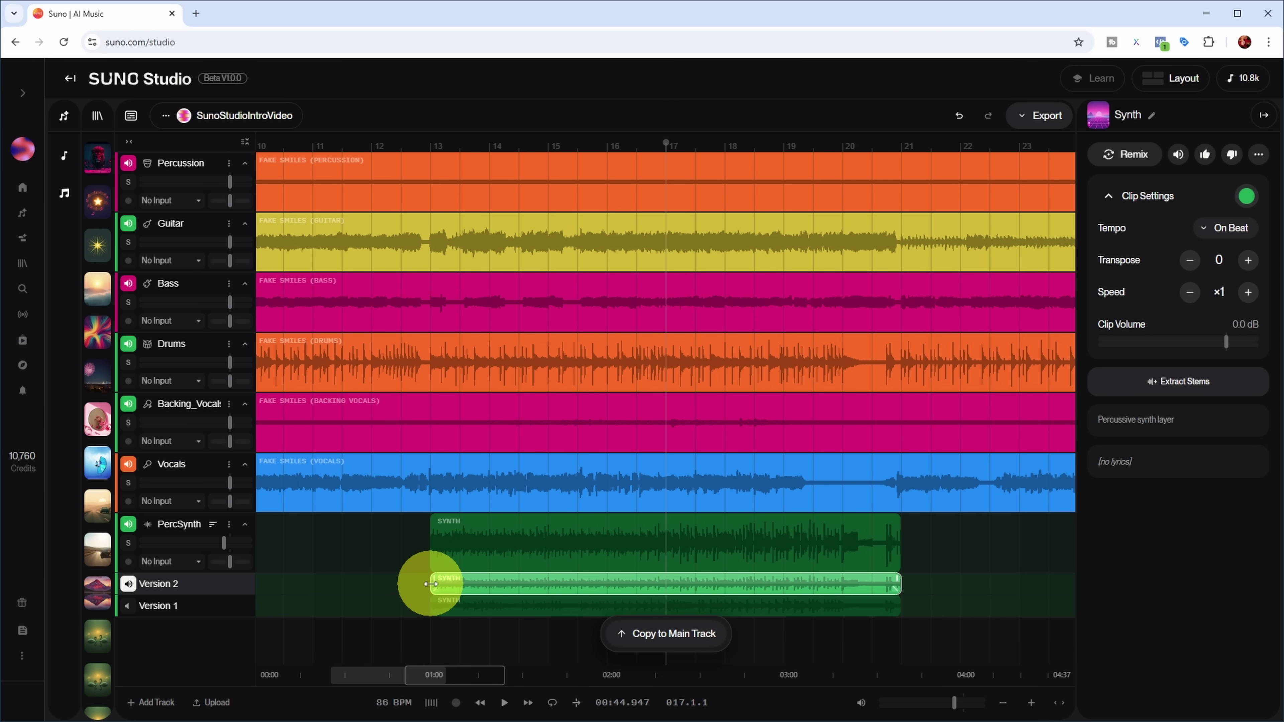
{"action": "left_click_drag", "start_coordinate": [436, 584], "coordinate": [899, 612]}
{"action": "left_click", "coordinate": [673, 636]}
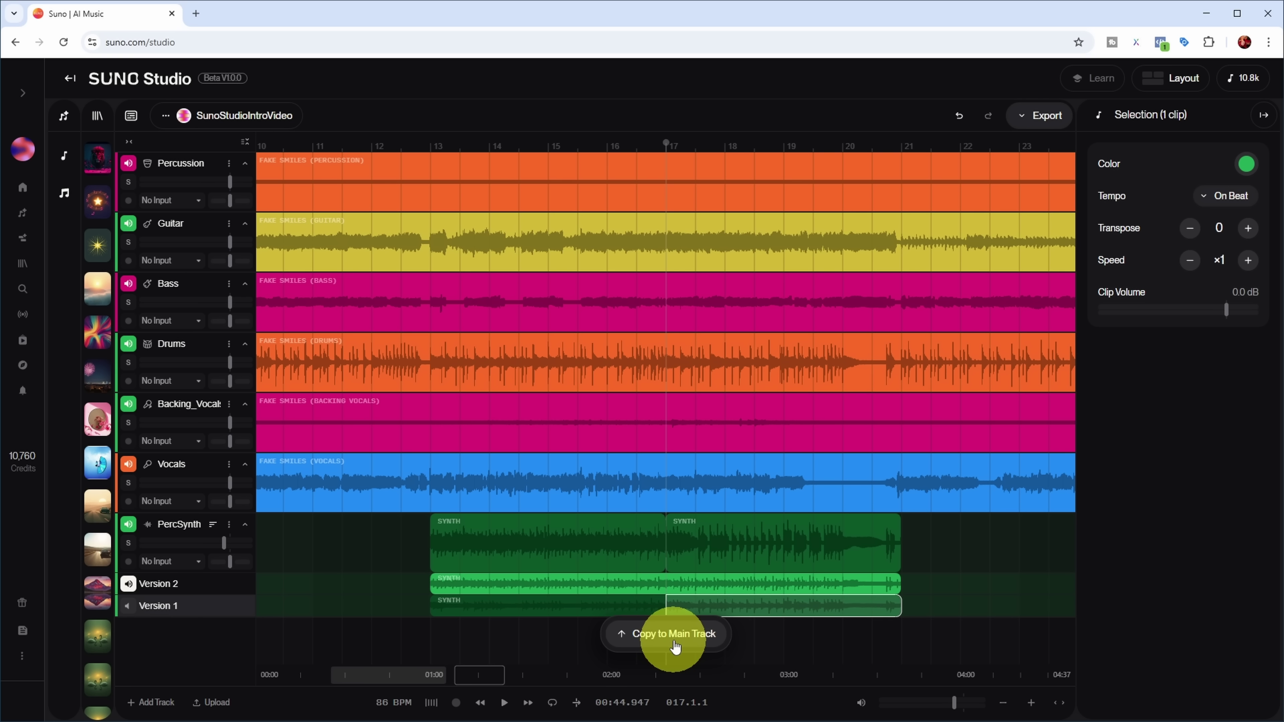
{"action": "left_click", "coordinate": [432, 188]}
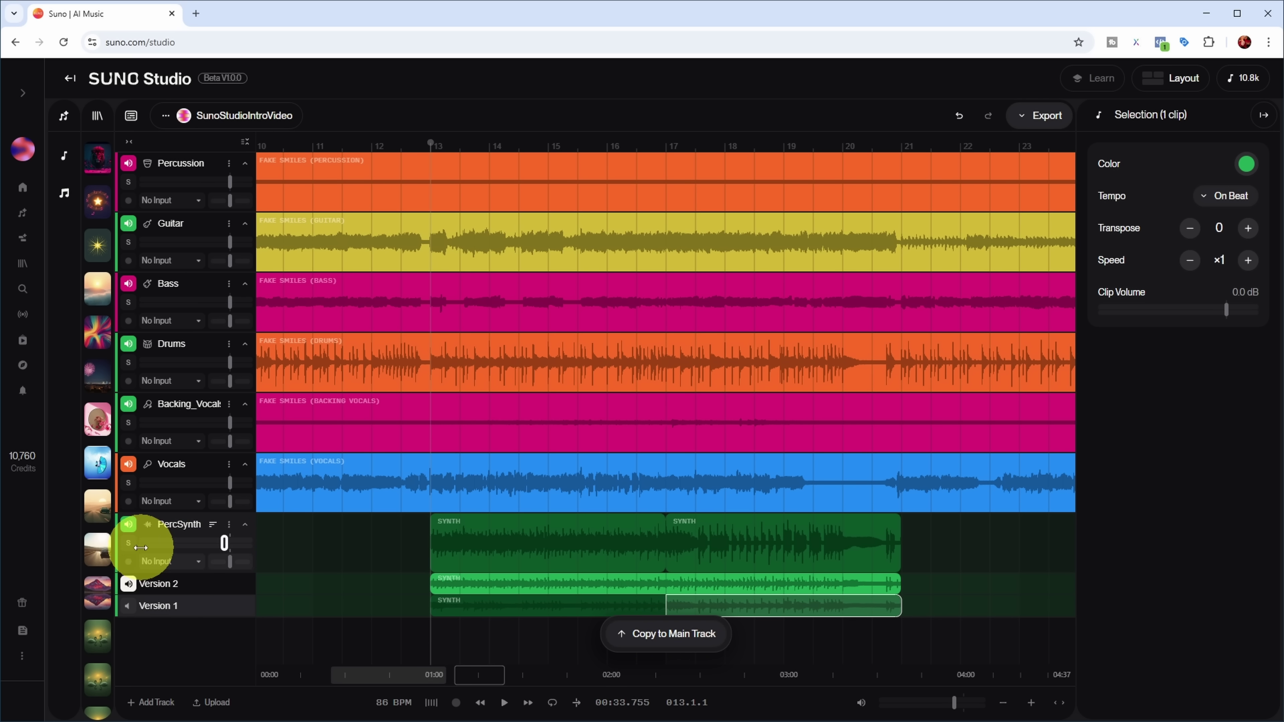
Solo PercSynth and listen back to the comped synth part
{"action": "left_click", "coordinate": [130, 544]}
{"action": "key", "text": "space"}
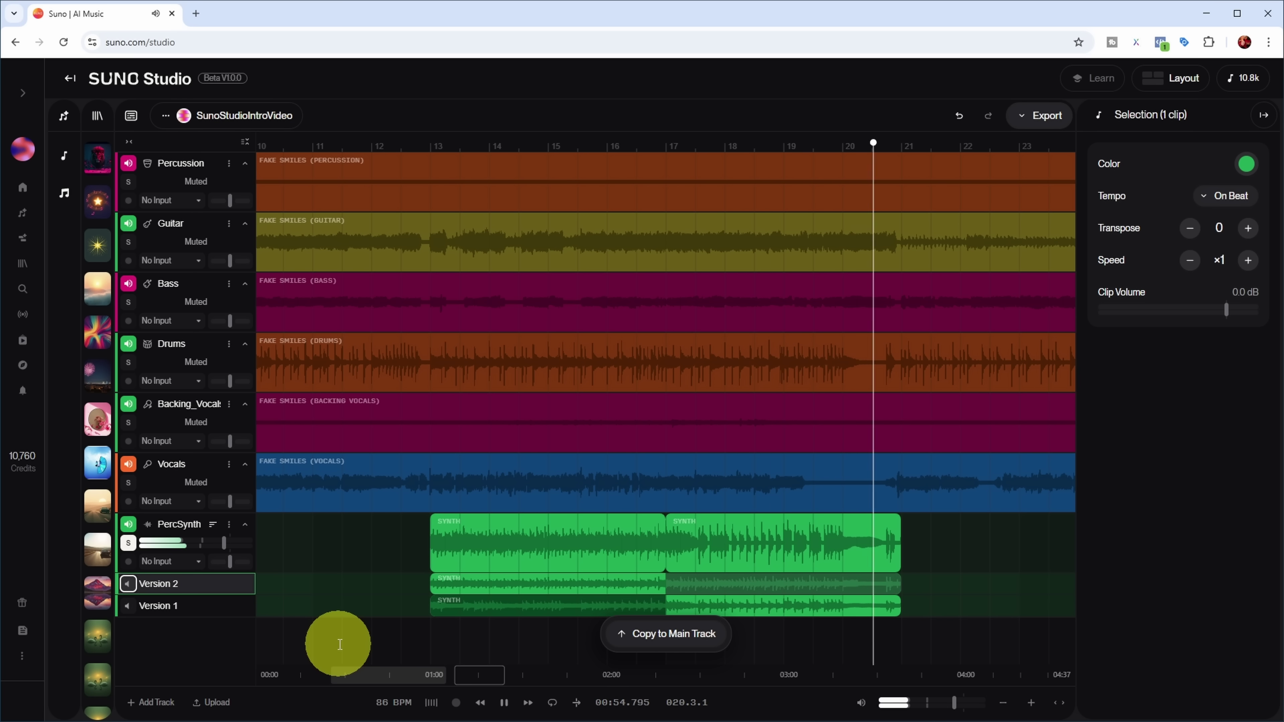
{"action": "left_click", "coordinate": [958, 115]}
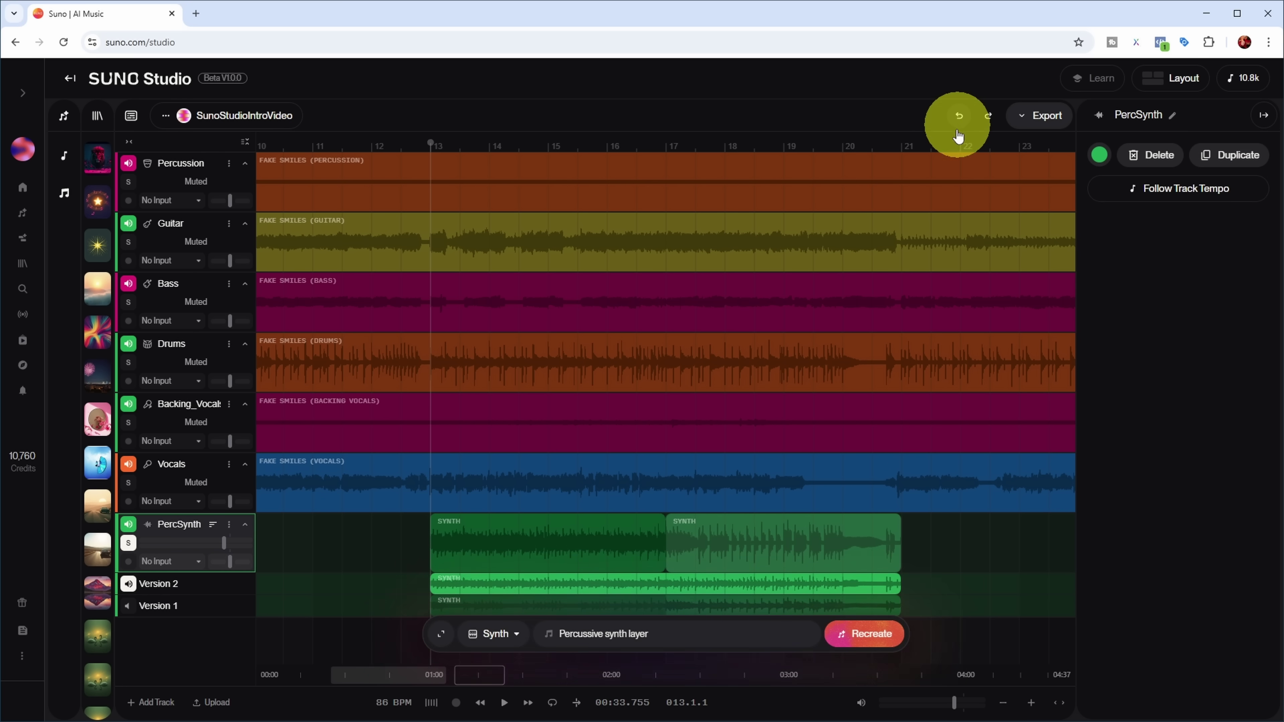
Copy the whole Version 1 take to the main track as one continuous clip
{"action": "left_click", "coordinate": [498, 606]}
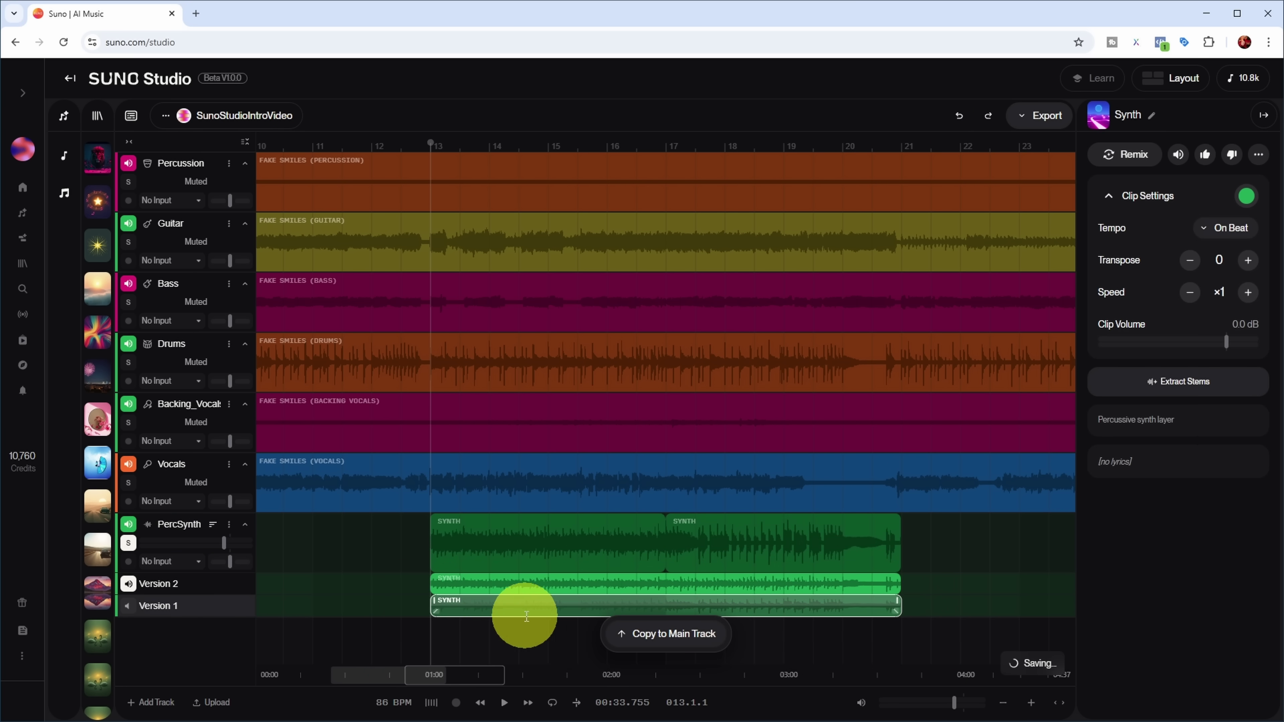
{"action": "left_click", "coordinate": [657, 633]}
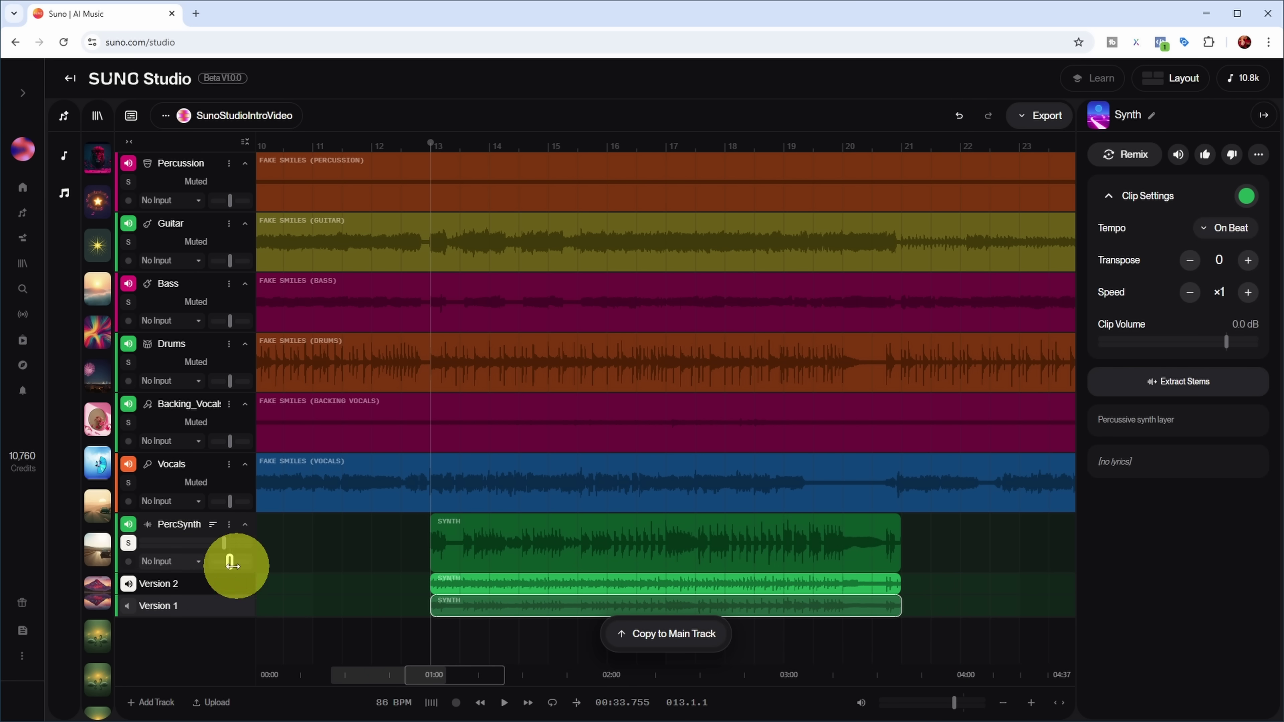
{"action": "left_click", "coordinate": [890, 556]}
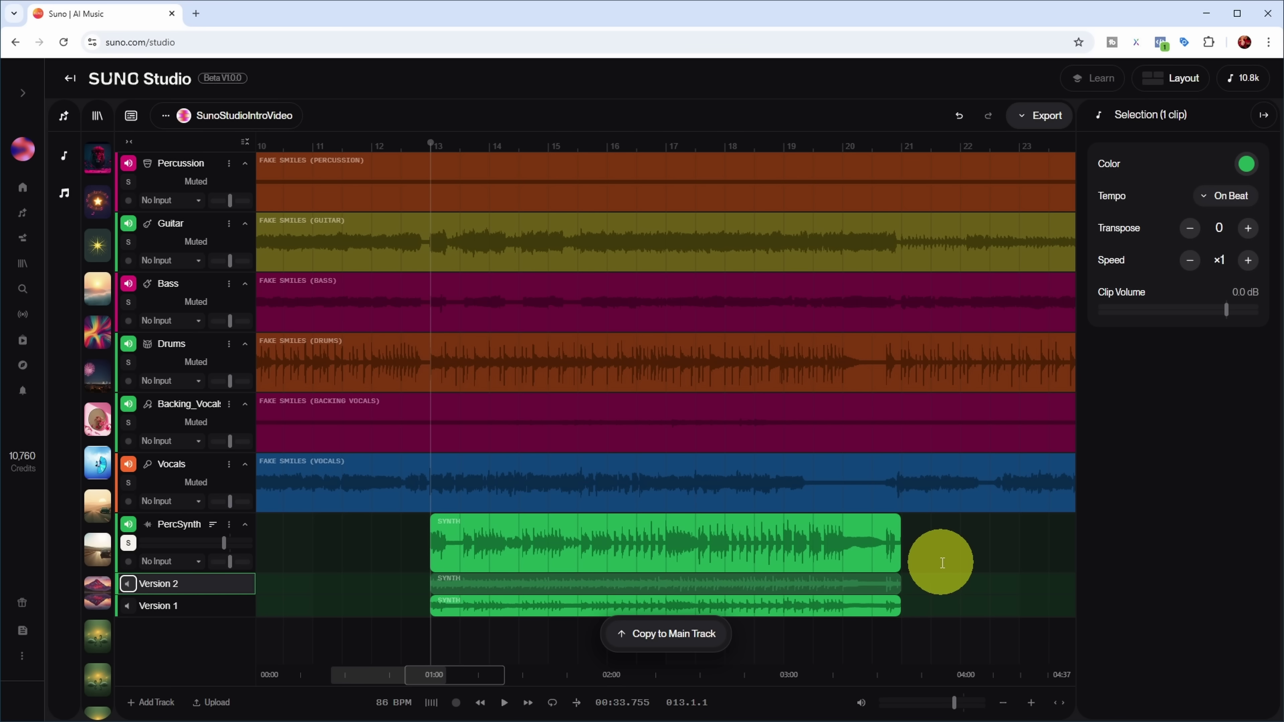
Use Get MIDI on the main Synth clip and show SunoStudioIntroVideo.mid in Downloads
{"action": "left_click", "coordinate": [590, 526]}
{"action": "right_click", "coordinate": [591, 526]}
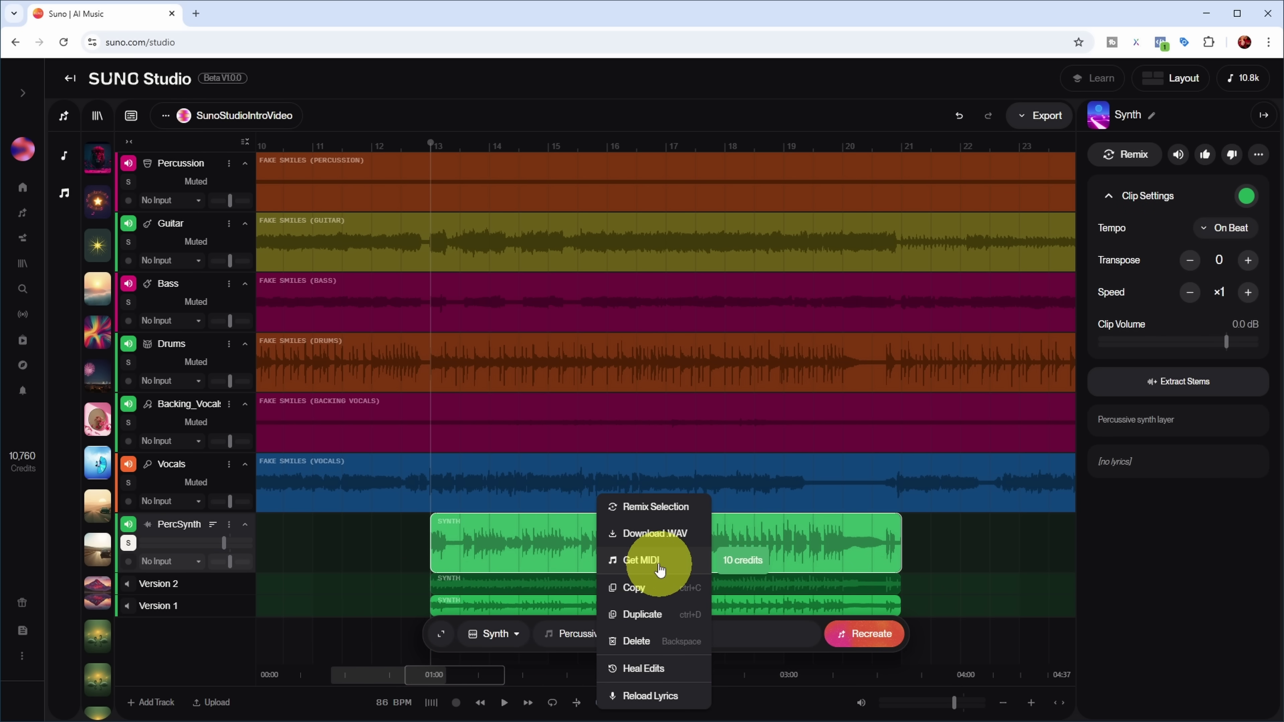
{"action": "left_click", "coordinate": [657, 560]}
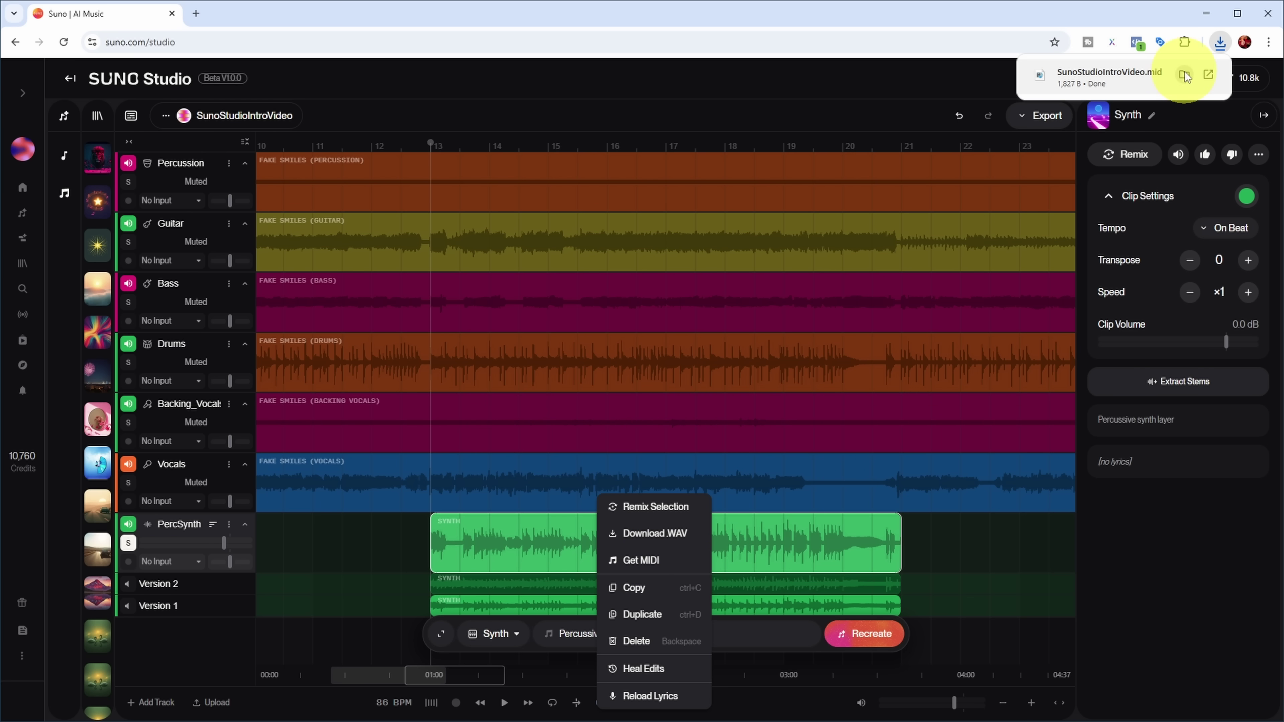
{"action": "left_click", "coordinate": [1185, 75]}
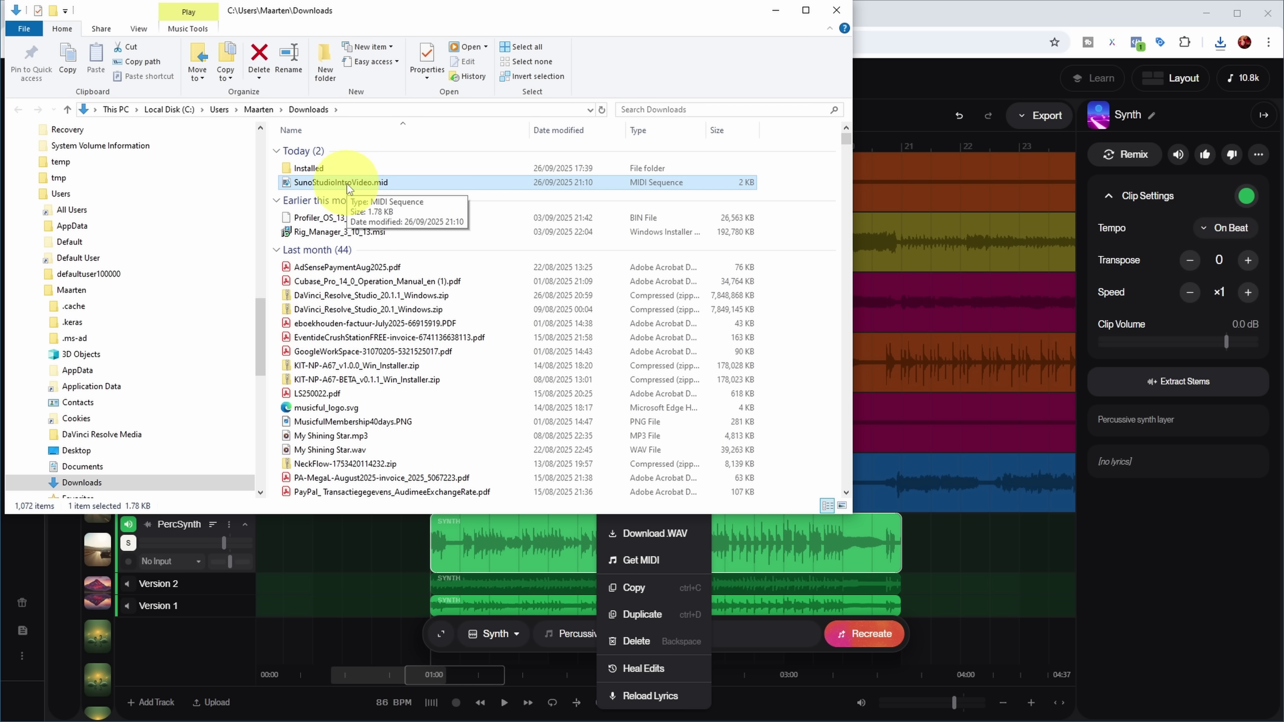
Play SunoStudioIntroVideo.mid in Windows Media Player, pause it, and add a new track in Suno Studio
{"action": "double_click", "coordinate": [348, 184]}
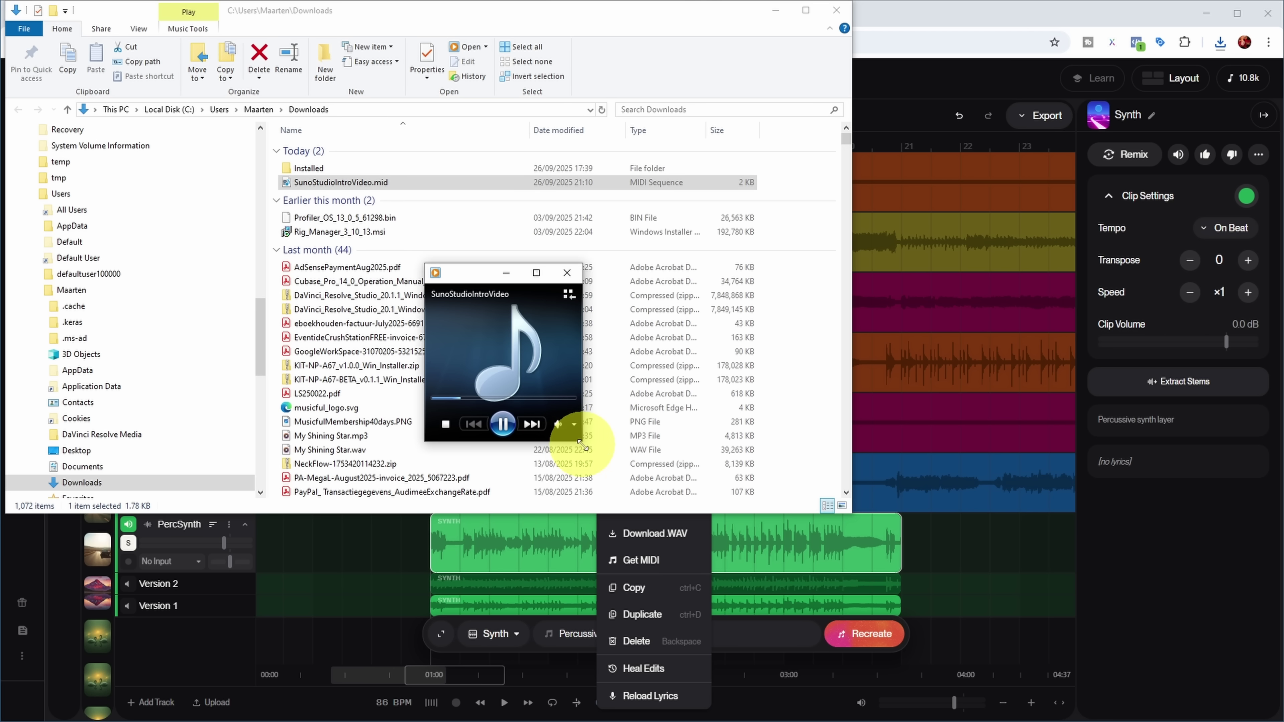
{"action": "left_click_drag", "start_coordinate": [582, 445], "coordinate": [735, 497]}
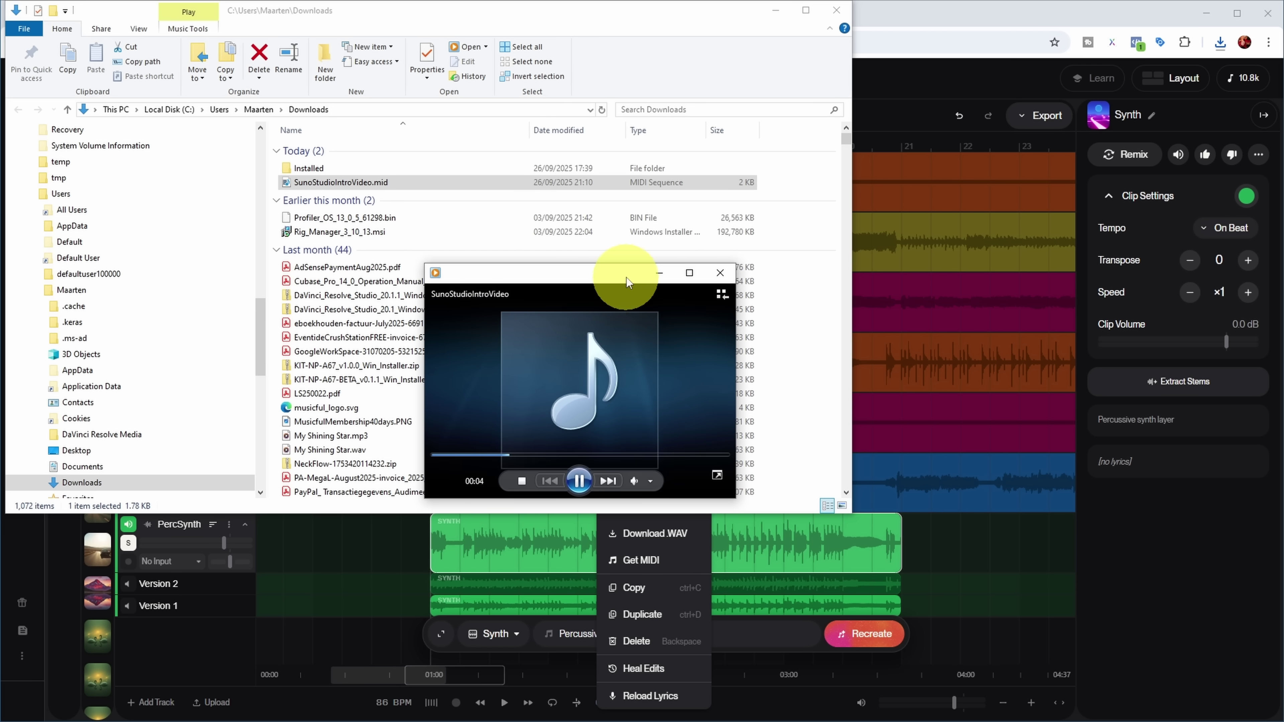
{"action": "left_click_drag", "start_coordinate": [626, 278], "coordinate": [598, 177]}
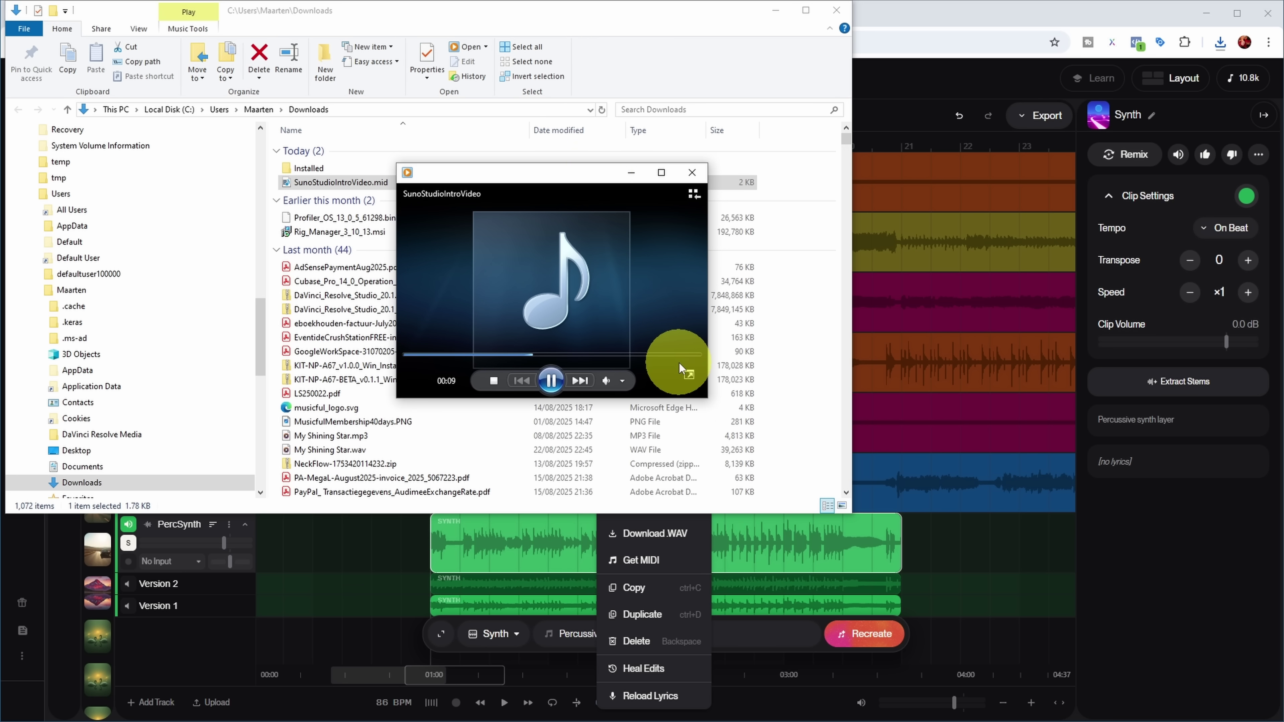
{"action": "left_click_drag", "start_coordinate": [695, 400], "coordinate": [696, 400]}
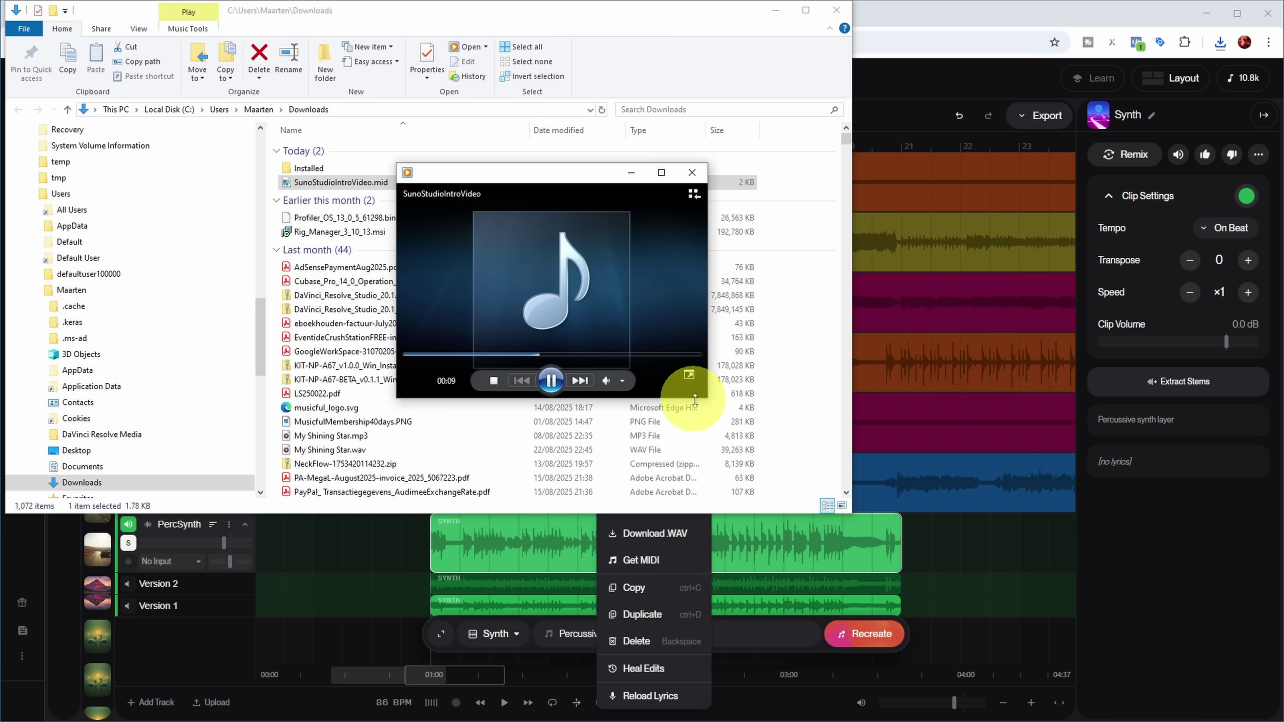
{"action": "left_click", "coordinate": [552, 382]}
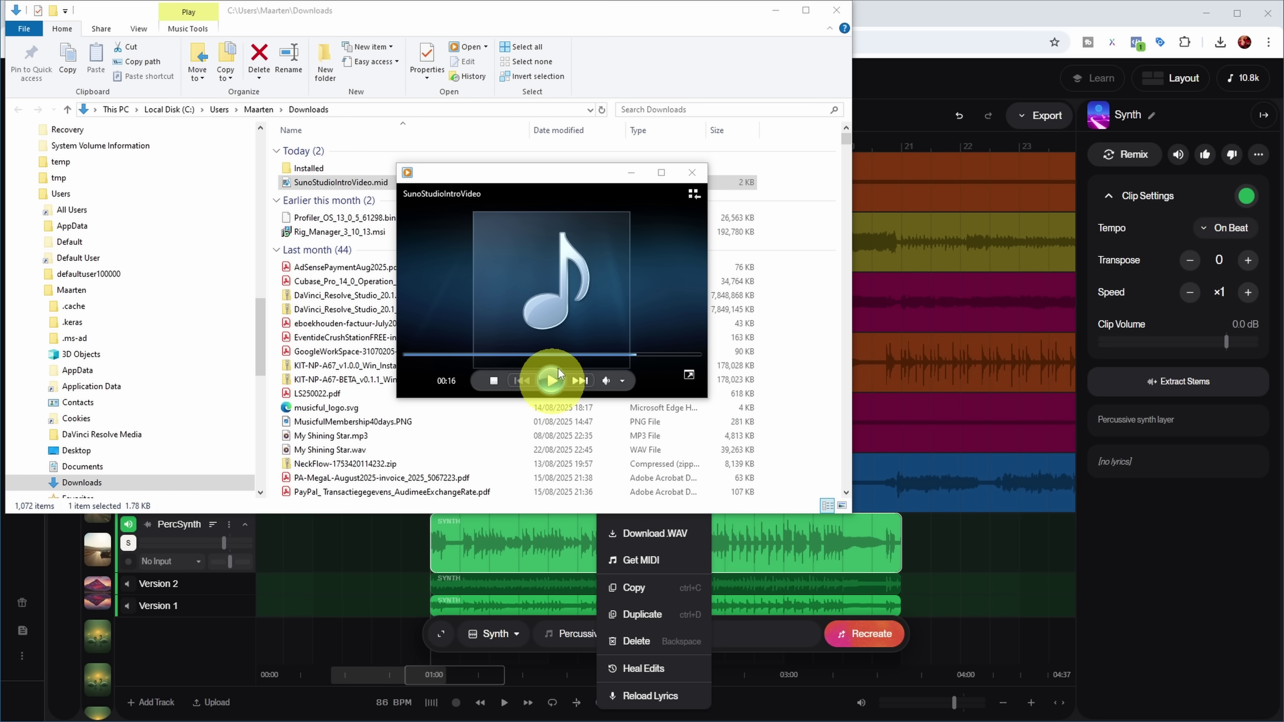
{"action": "left_click", "coordinate": [776, 10]}
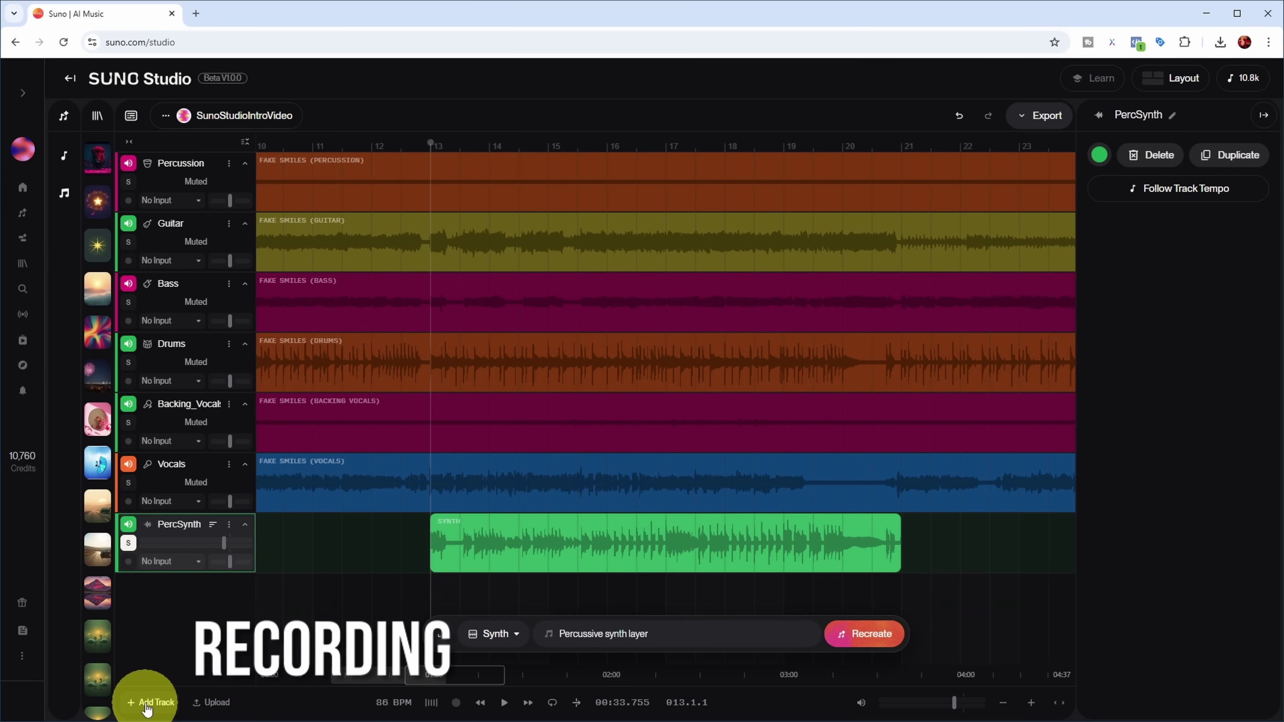
Rename the new track to MyVox
{"action": "double_click", "coordinate": [195, 585]}
{"action": "type", "text": "MyVox"}
{"action": "key", "text": "Return"}
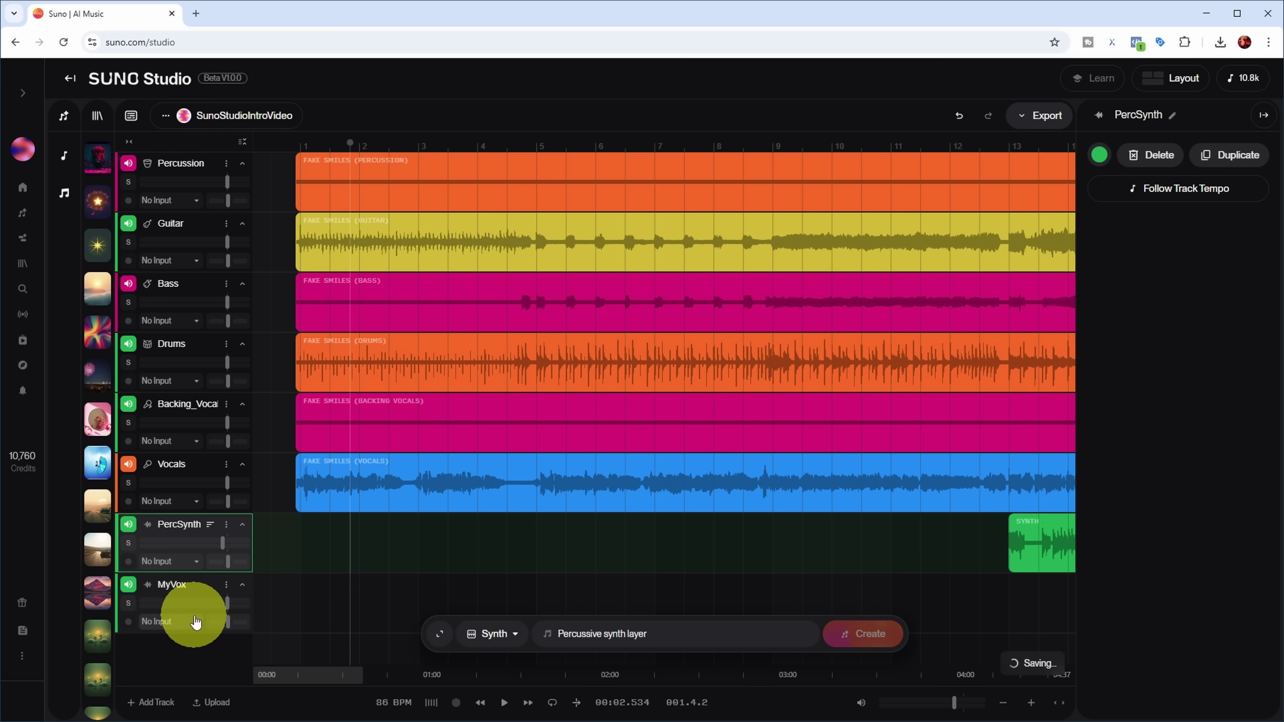
Set MyVox's input to AES (9+10) and start recording a take
{"action": "left_click", "coordinate": [196, 623]}
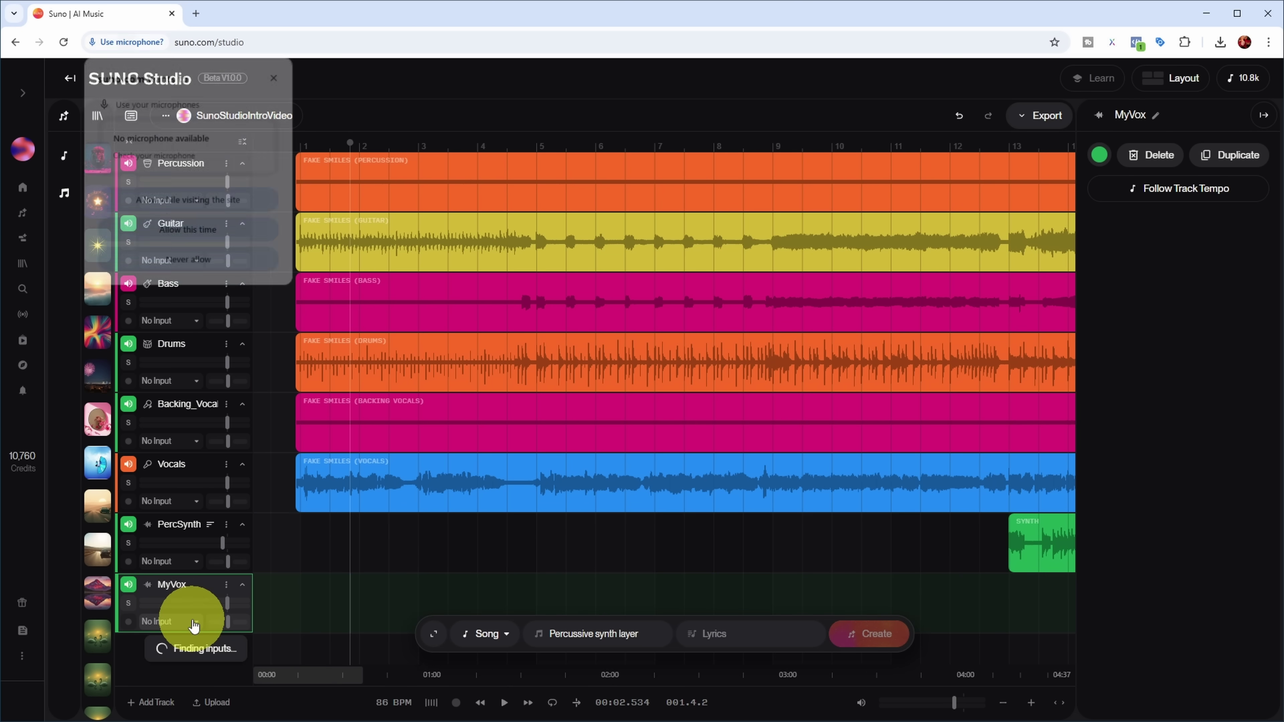
{"action": "left_click", "coordinate": [248, 166]}
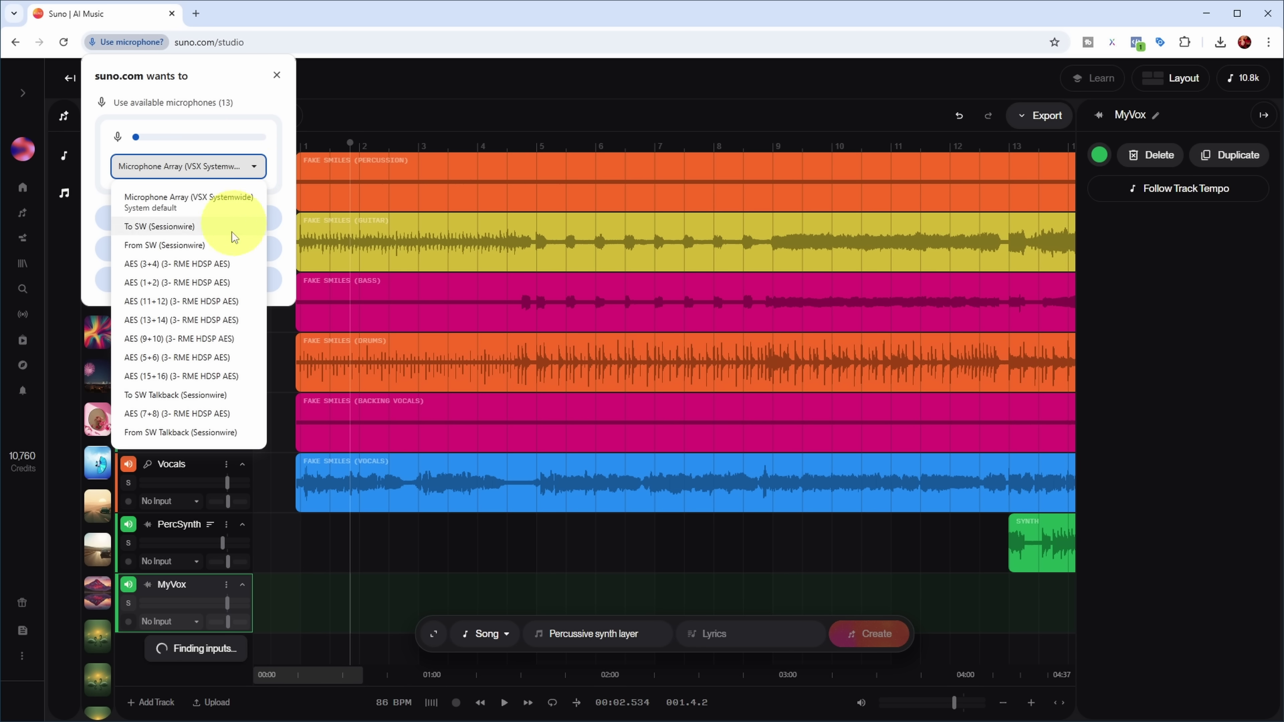
{"action": "left_click", "coordinate": [182, 338]}
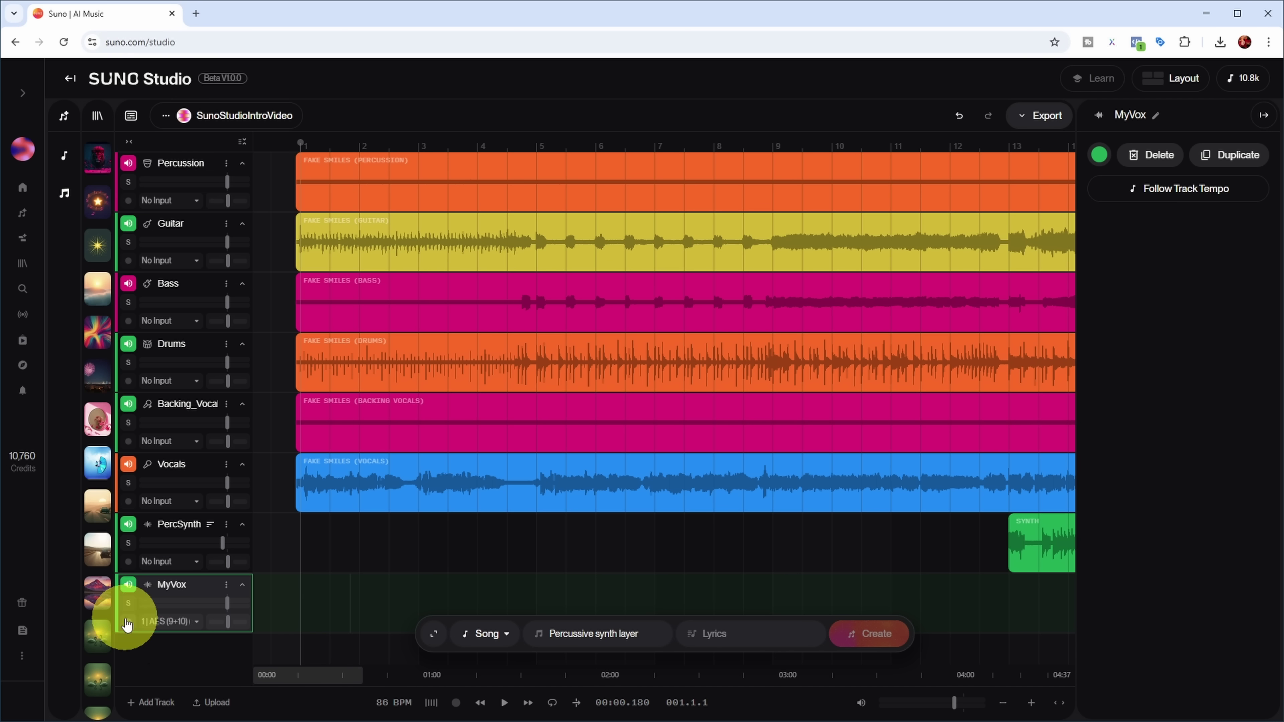
{"action": "left_click", "coordinate": [455, 703]}
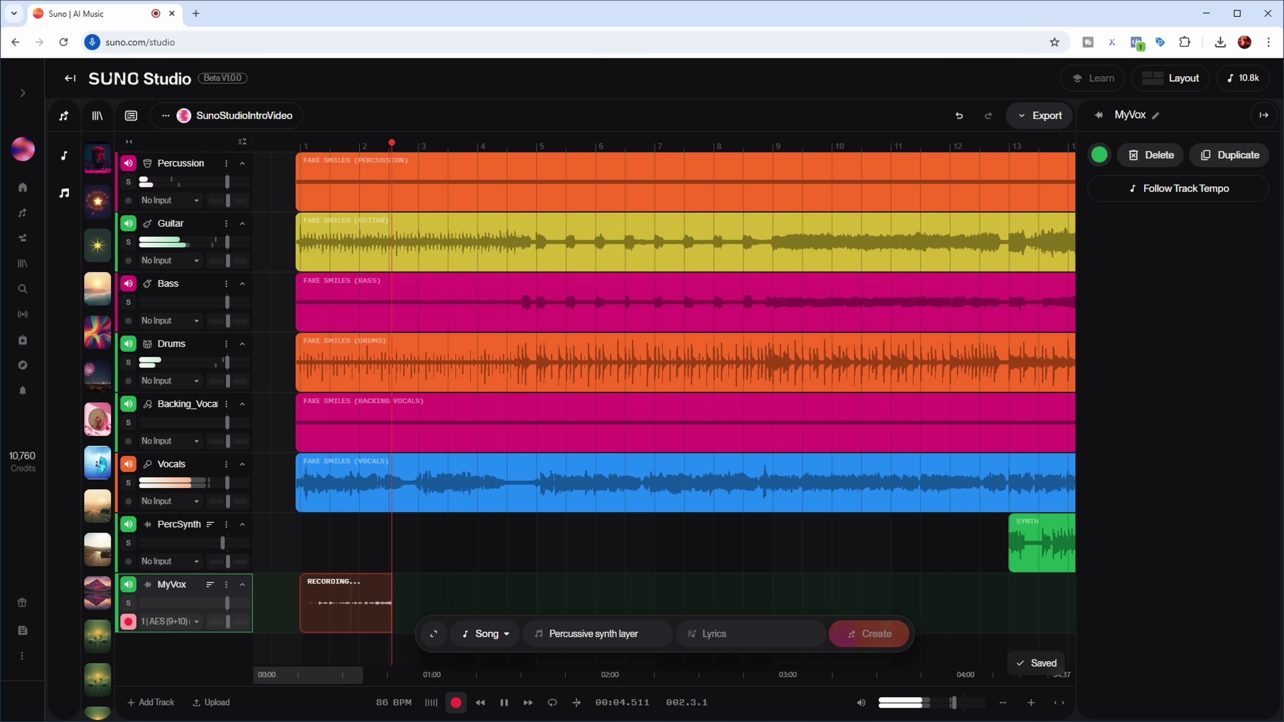
Stop recording, hide MyVox's take lanes, and play the take back soloed
{"action": "left_click", "coordinate": [128, 621]}
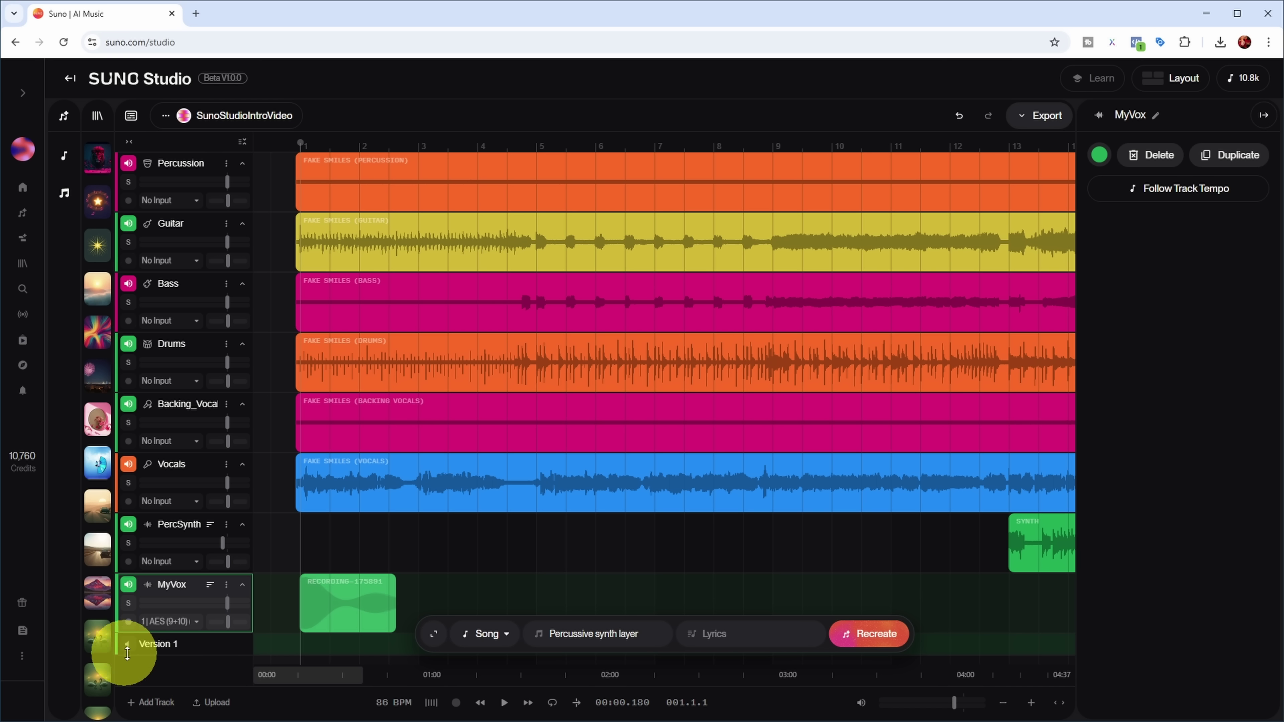
{"action": "left_click", "coordinate": [210, 586]}
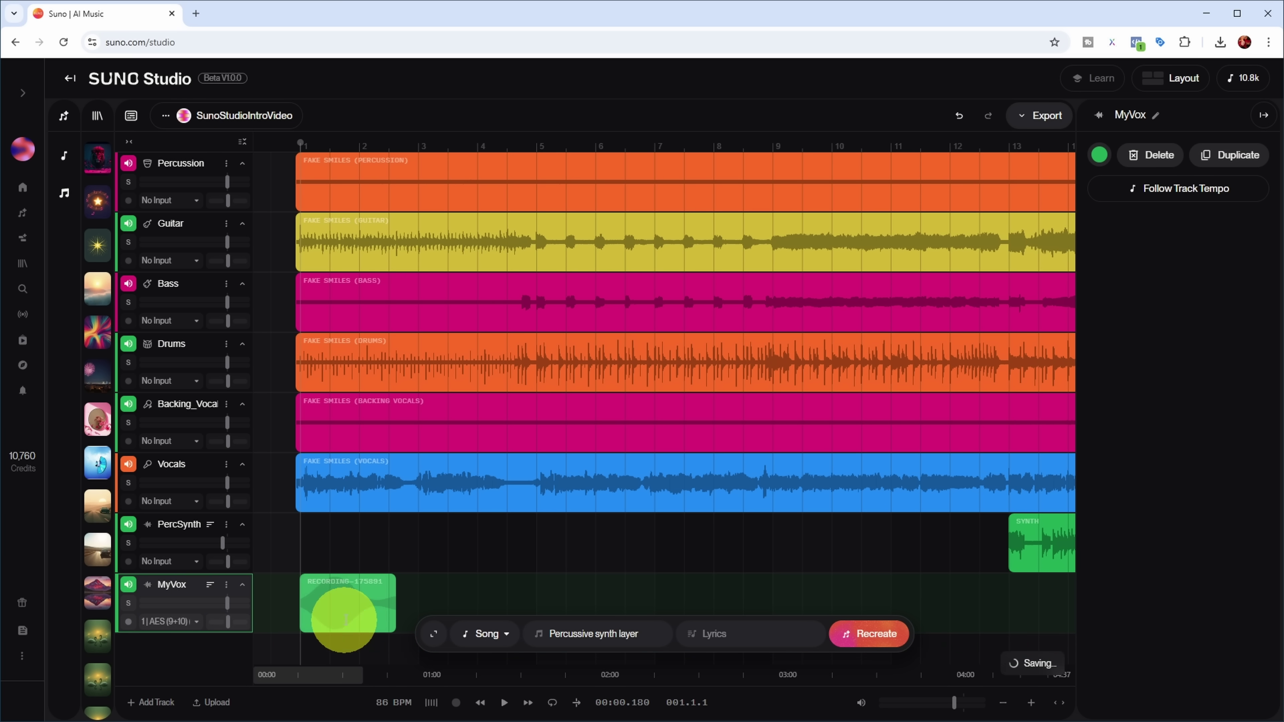
{"action": "key", "text": "s"}
{"action": "key", "text": "space"}
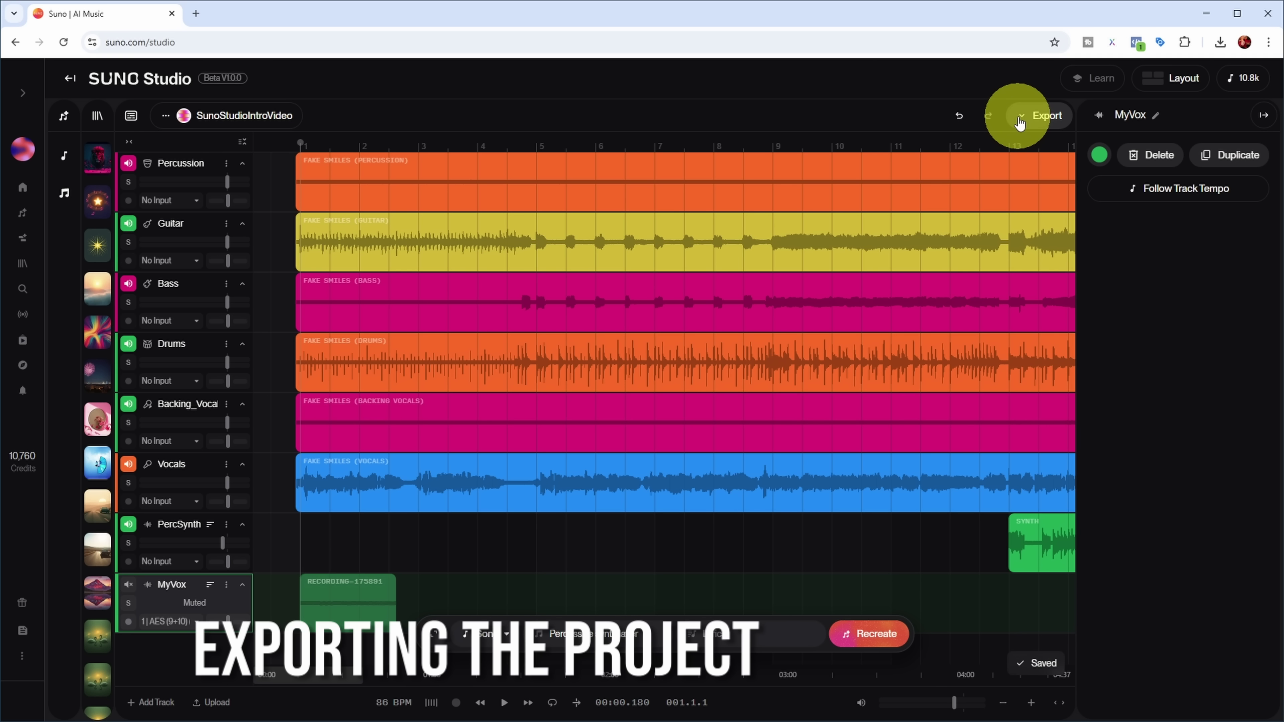
Try a bar 5.5–9 time range, then export all tracks as Multitrack stems
{"action": "left_click", "coordinate": [1020, 123]}
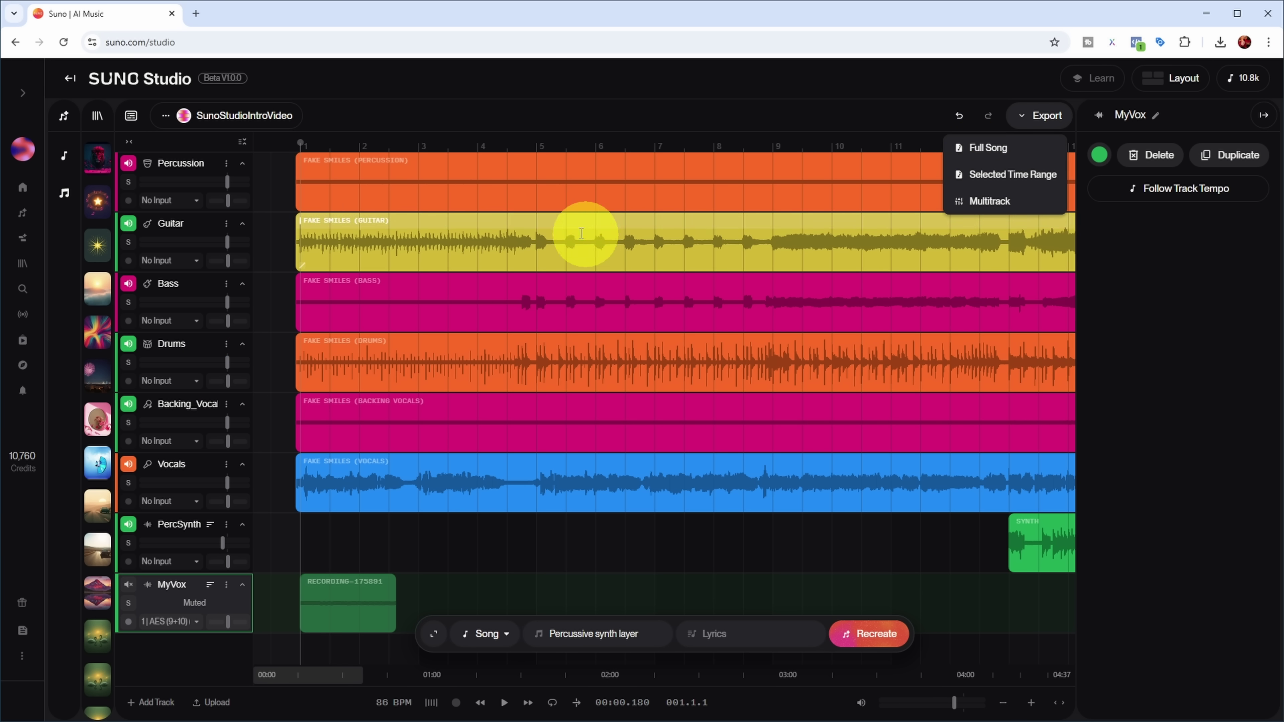
{"action": "left_click_drag", "start_coordinate": [556, 195], "coordinate": [763, 190]}
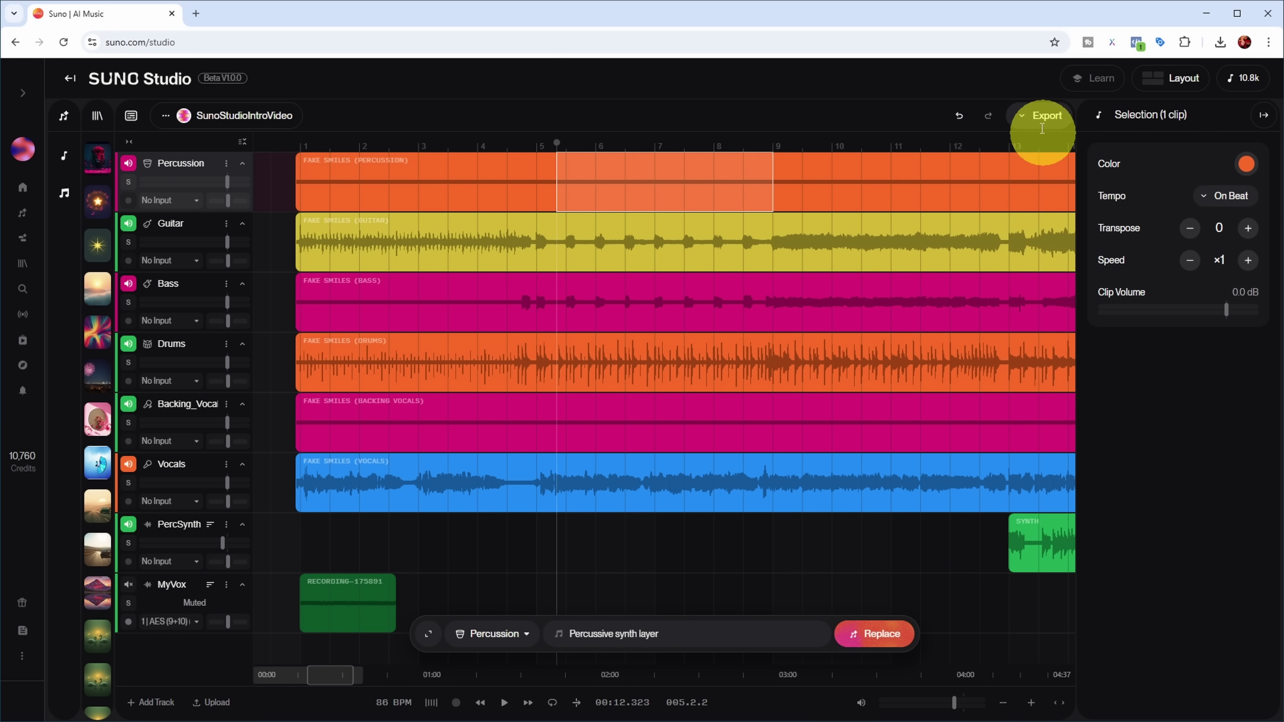
{"action": "left_click", "coordinate": [1039, 117]}
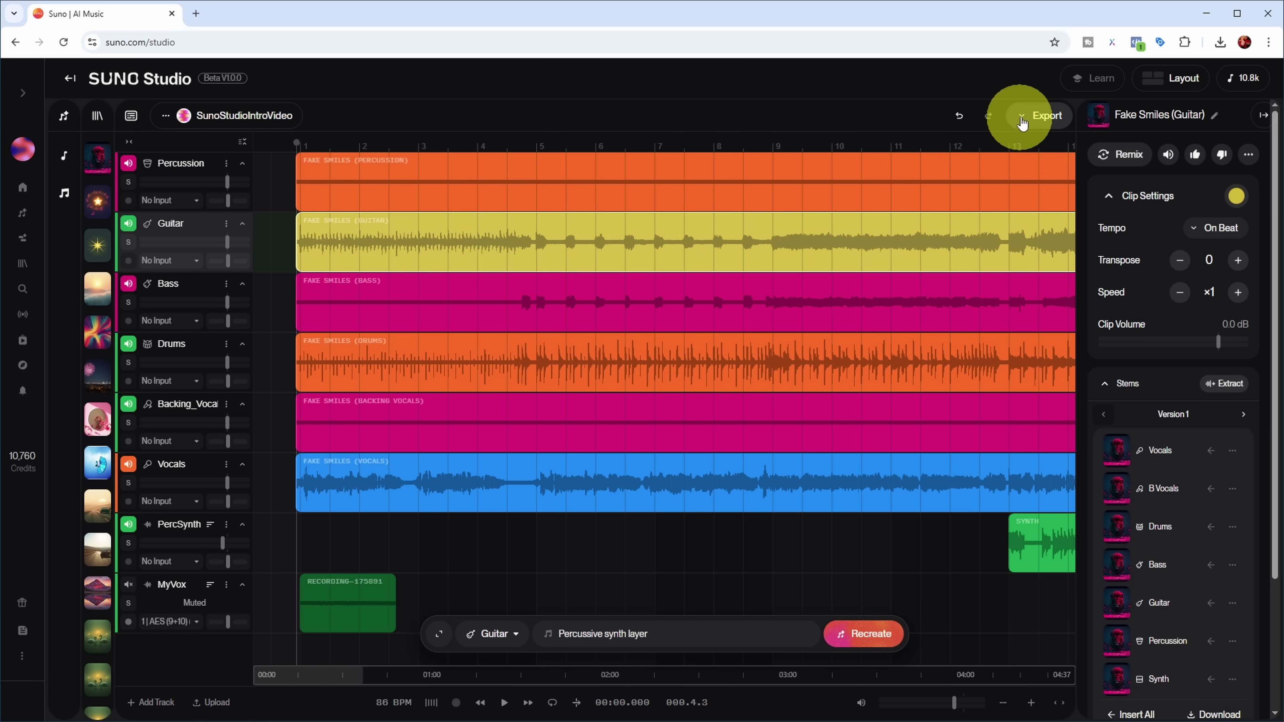
{"action": "left_click", "coordinate": [1026, 116]}
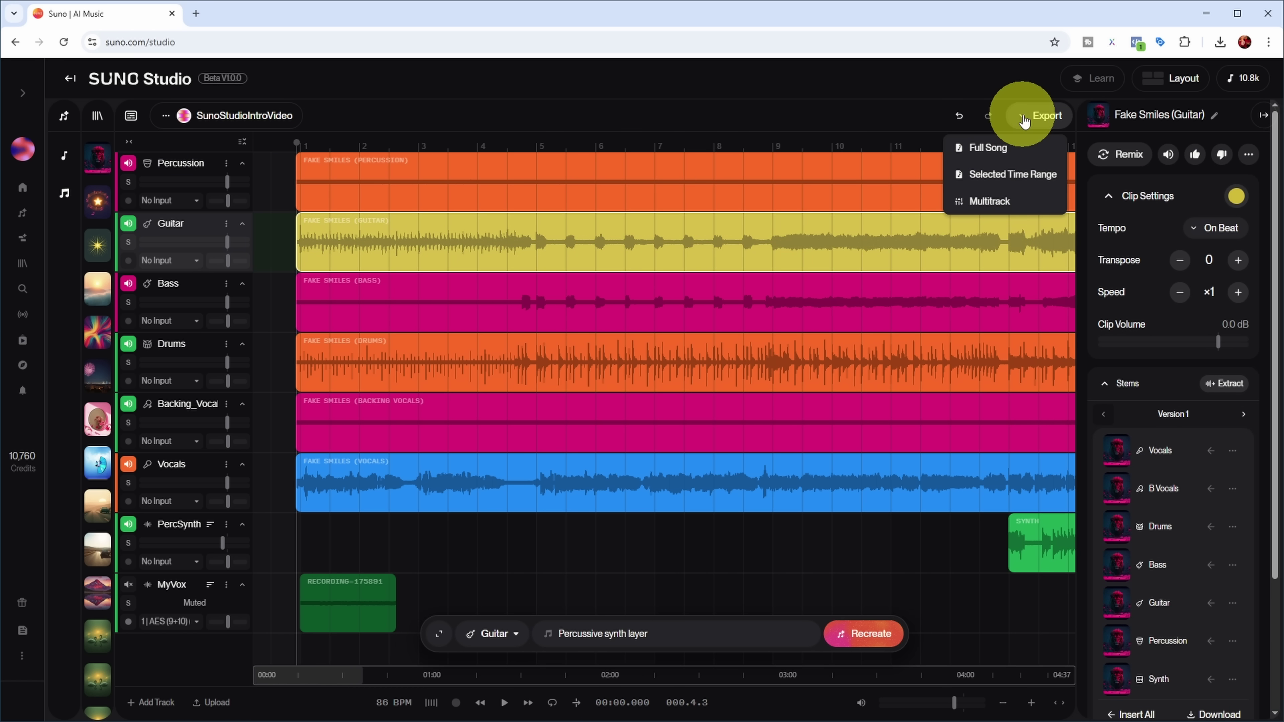
{"action": "left_click", "coordinate": [979, 202]}
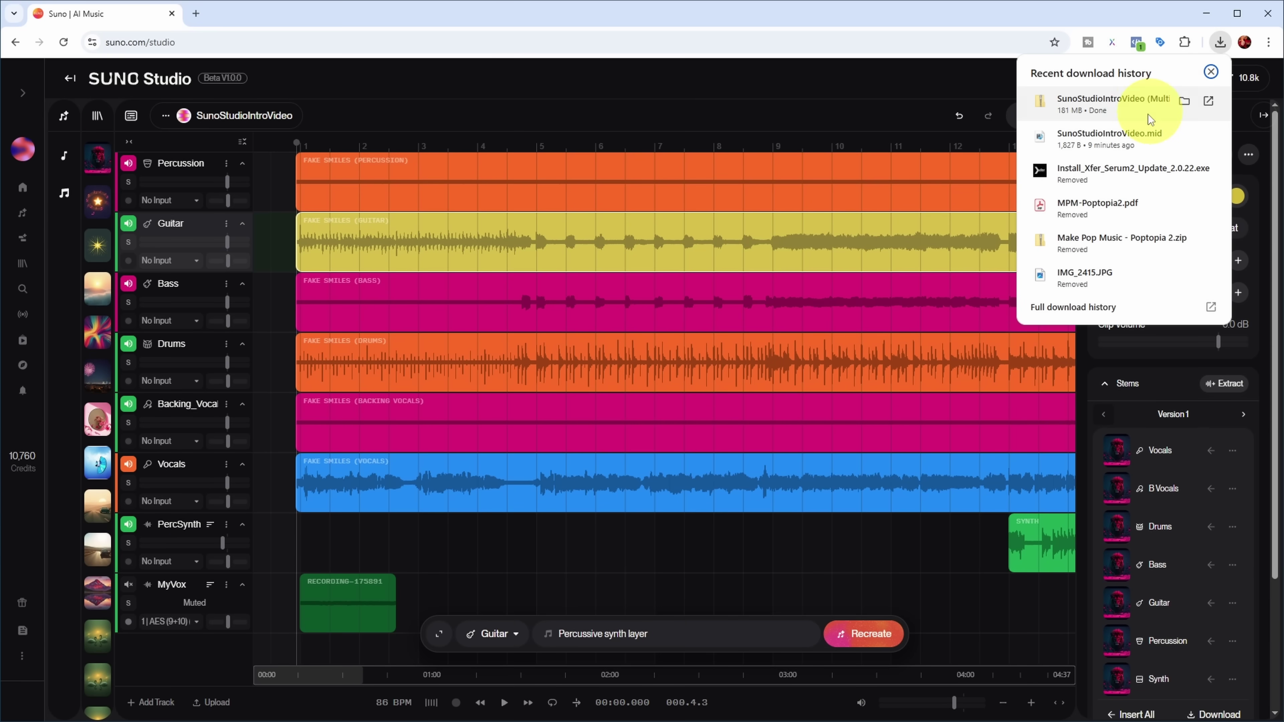
Extract the multitrack zip in Downloads and check a stem's 48 kHz 16-bit stereo WAV properties
{"action": "left_click", "coordinate": [1185, 101]}
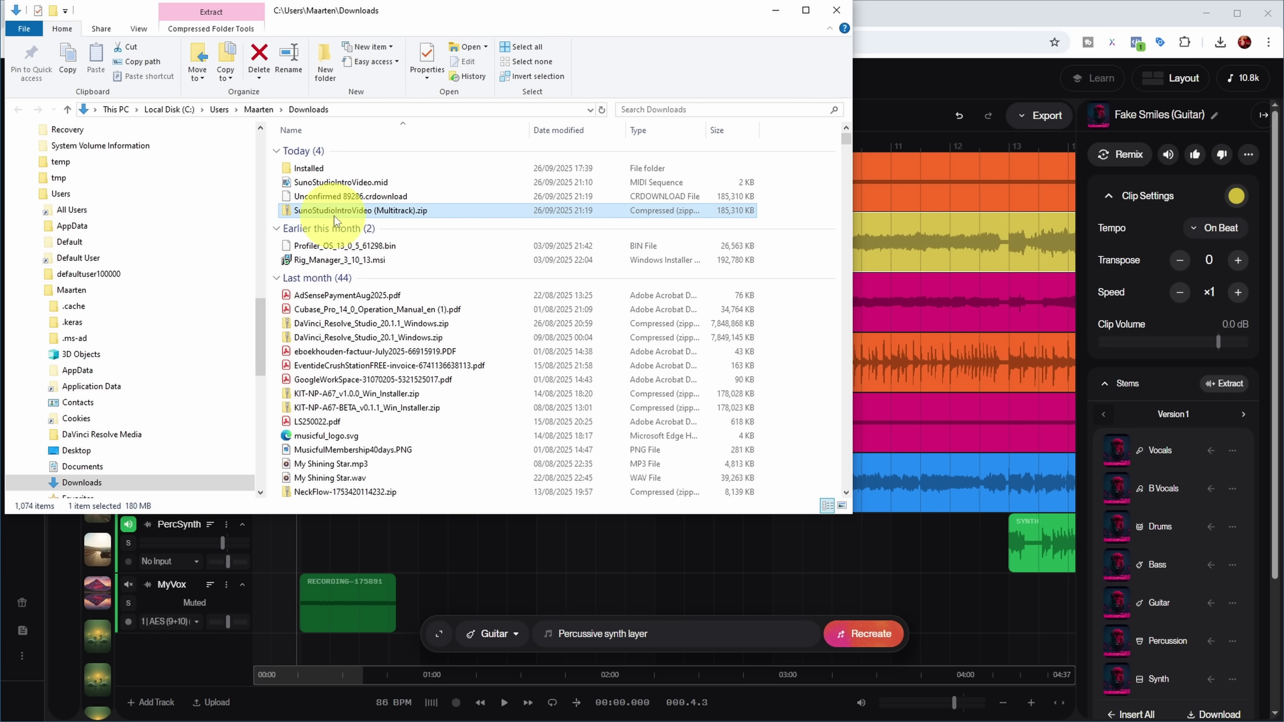
{"action": "right_click", "coordinate": [396, 188]}
{"action": "left_click", "coordinate": [455, 330]}
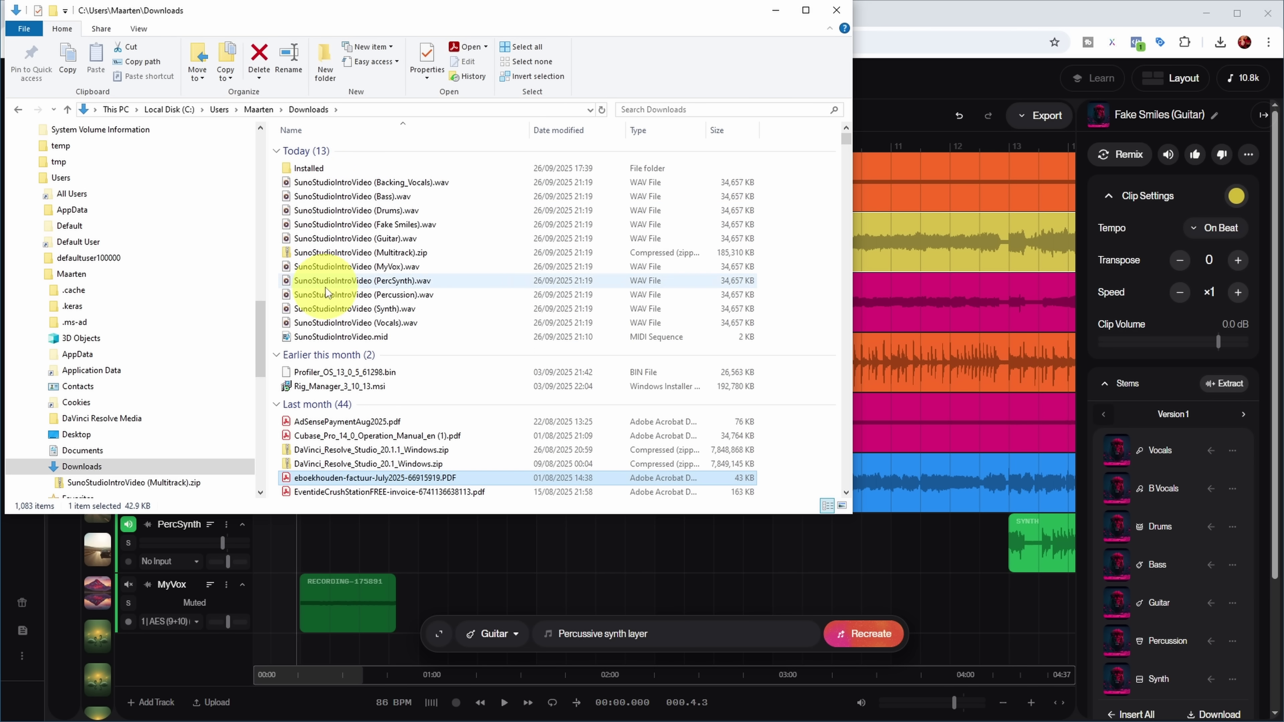
{"action": "left_click", "coordinate": [325, 239]}
{"action": "key", "text": "alt+Return"}
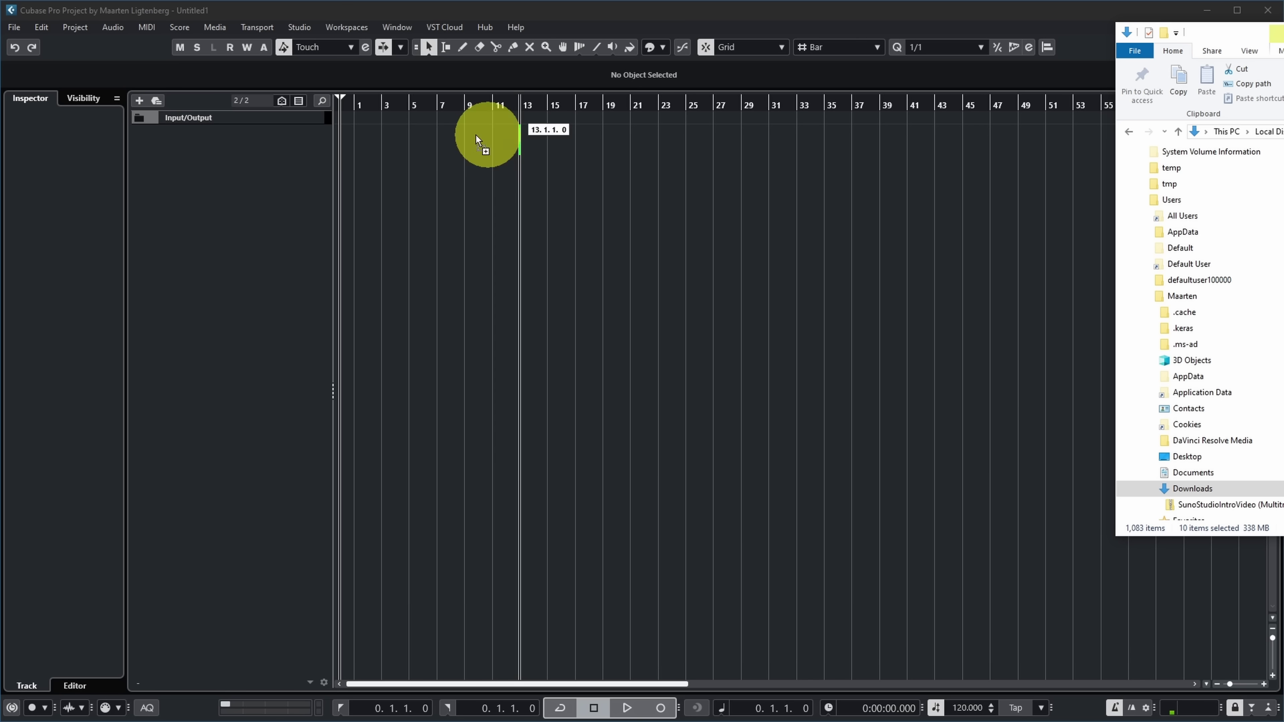
Import the ten WAV stems into Cubase as tracks starting at bar 1
{"action": "left_click_drag", "start_coordinate": [488, 135], "coordinate": [353, 128]}
{"action": "left_click", "coordinate": [1105, 436]}
{"action": "key", "text": "g"}
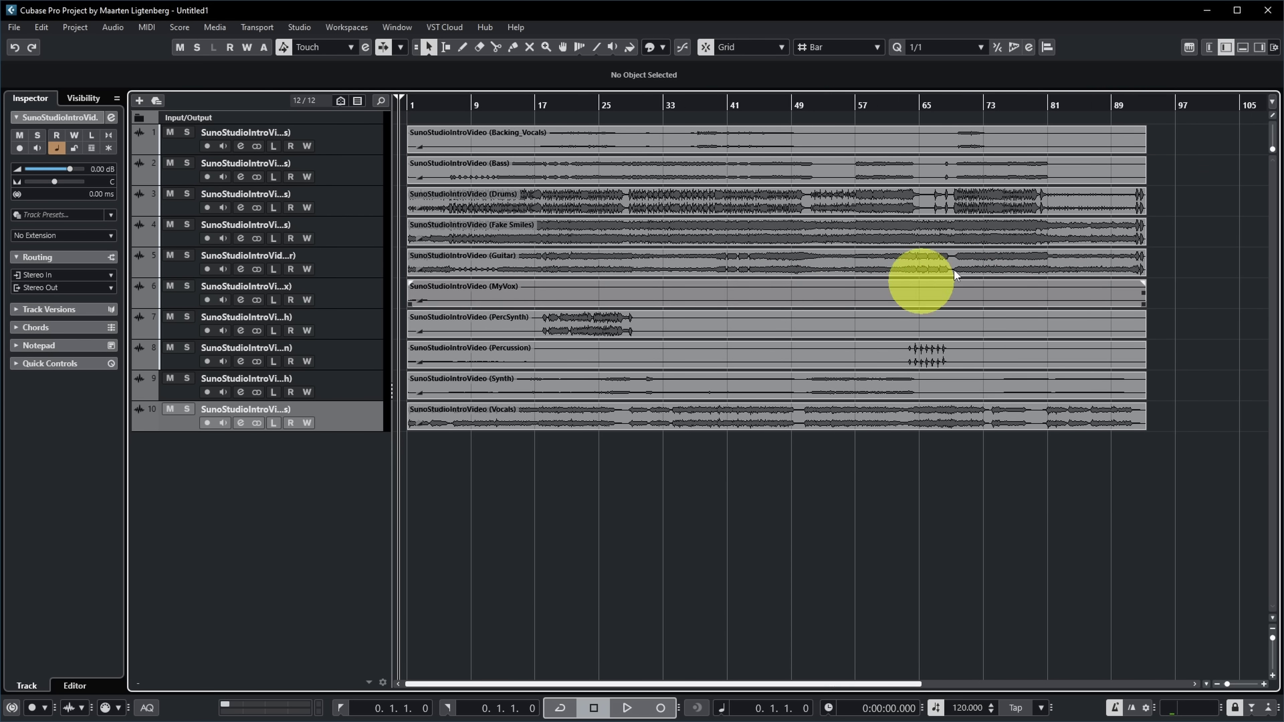